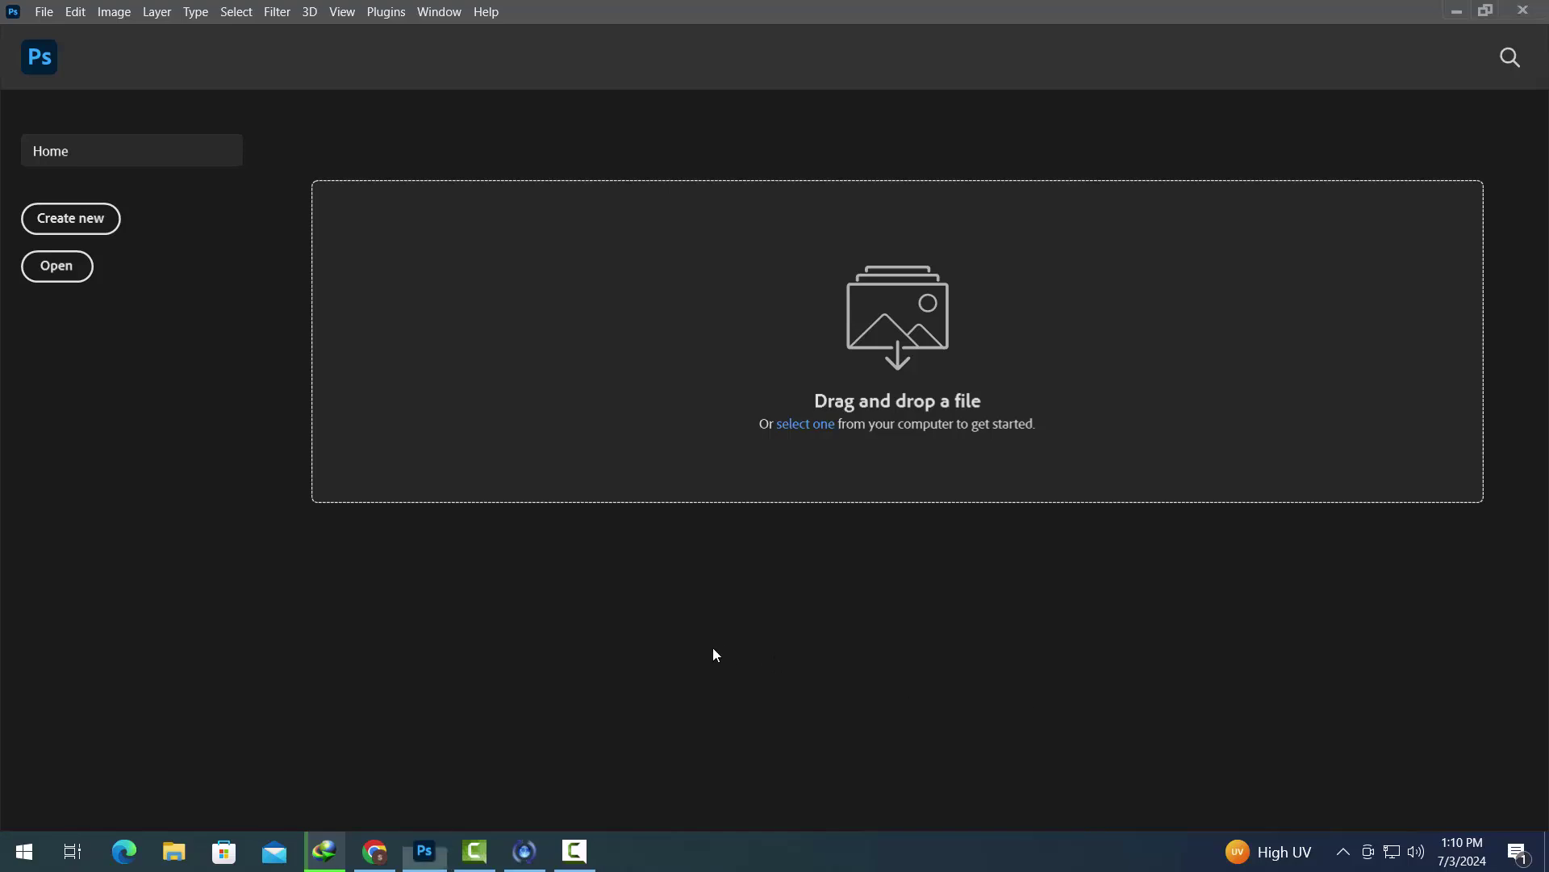
# Create a 1920×1080 px document with a #bb2424 deep red background
pyautogui.click(70, 218)
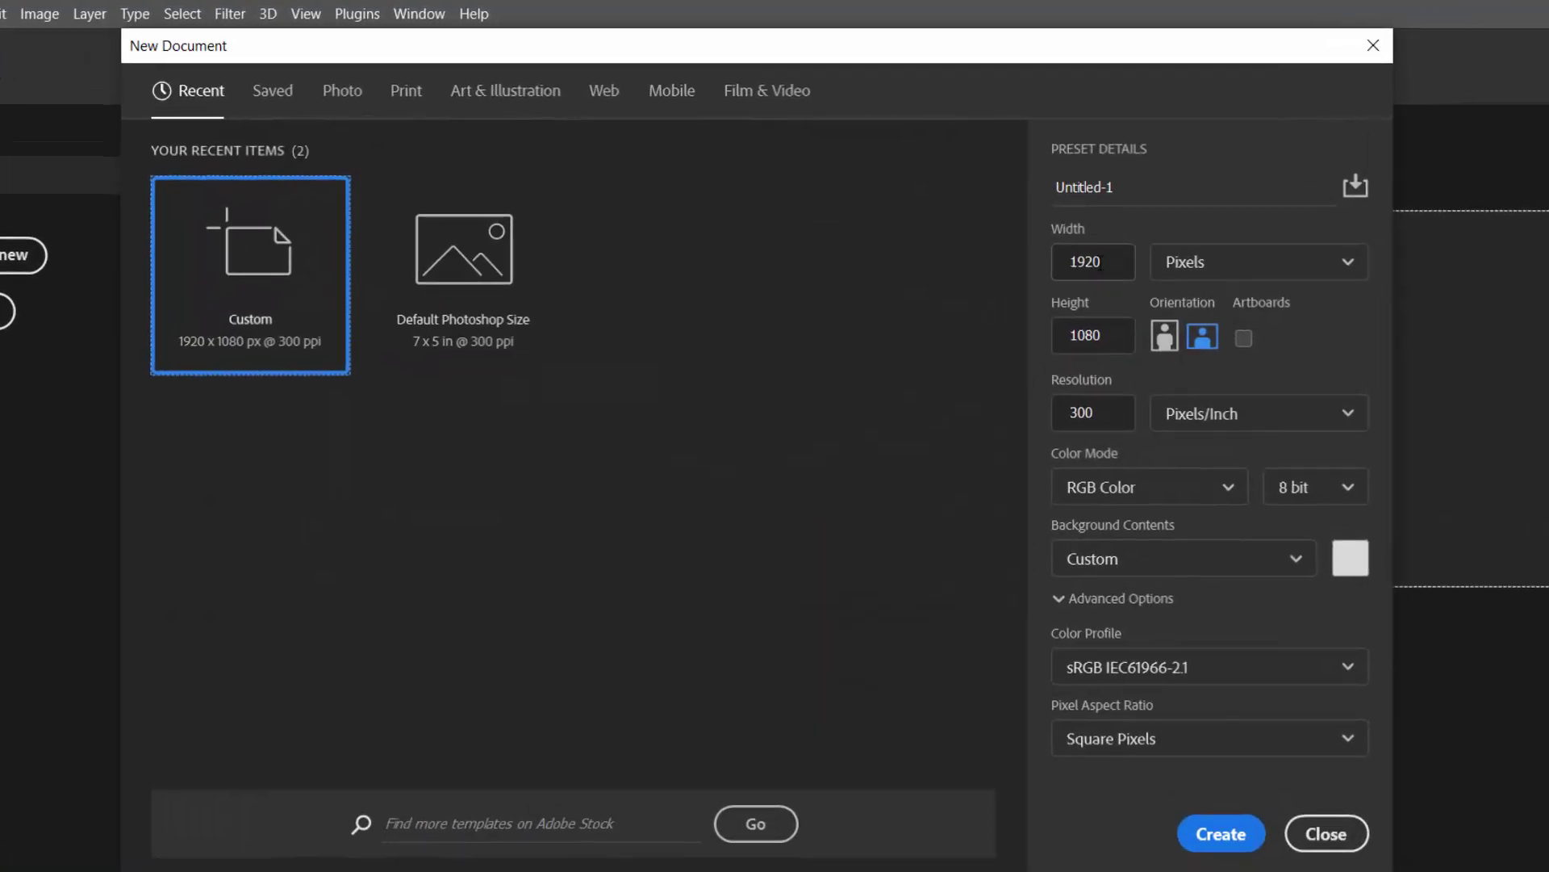
pyautogui.moveTo(1103, 262); pyautogui.dragTo(1084, 261)
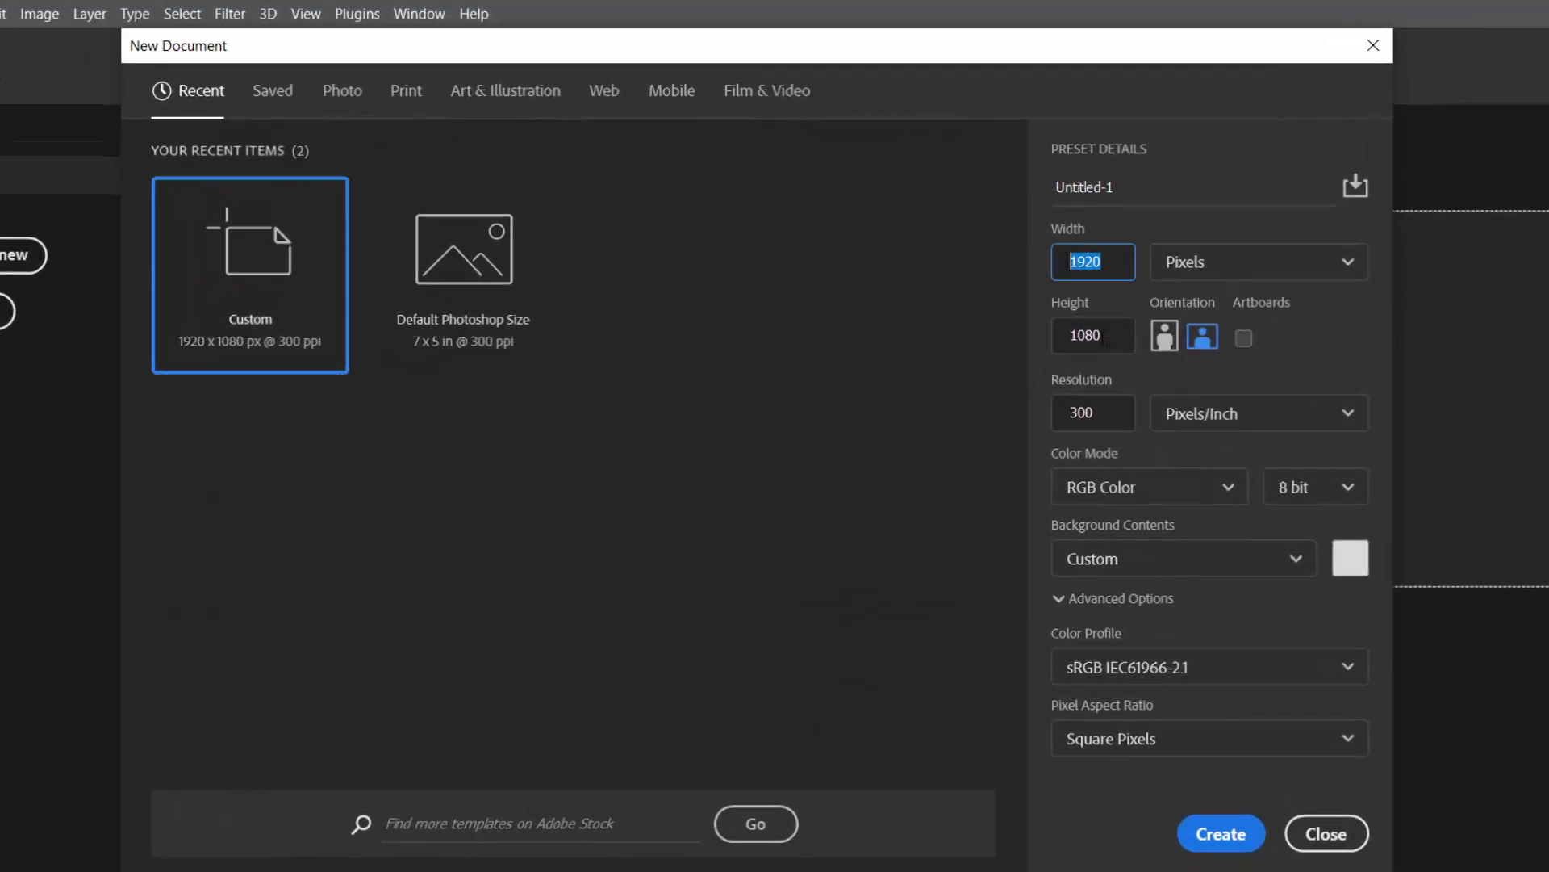
pyautogui.moveTo(1104, 337); pyautogui.dragTo(1060, 332)
pyautogui.click(1106, 412)
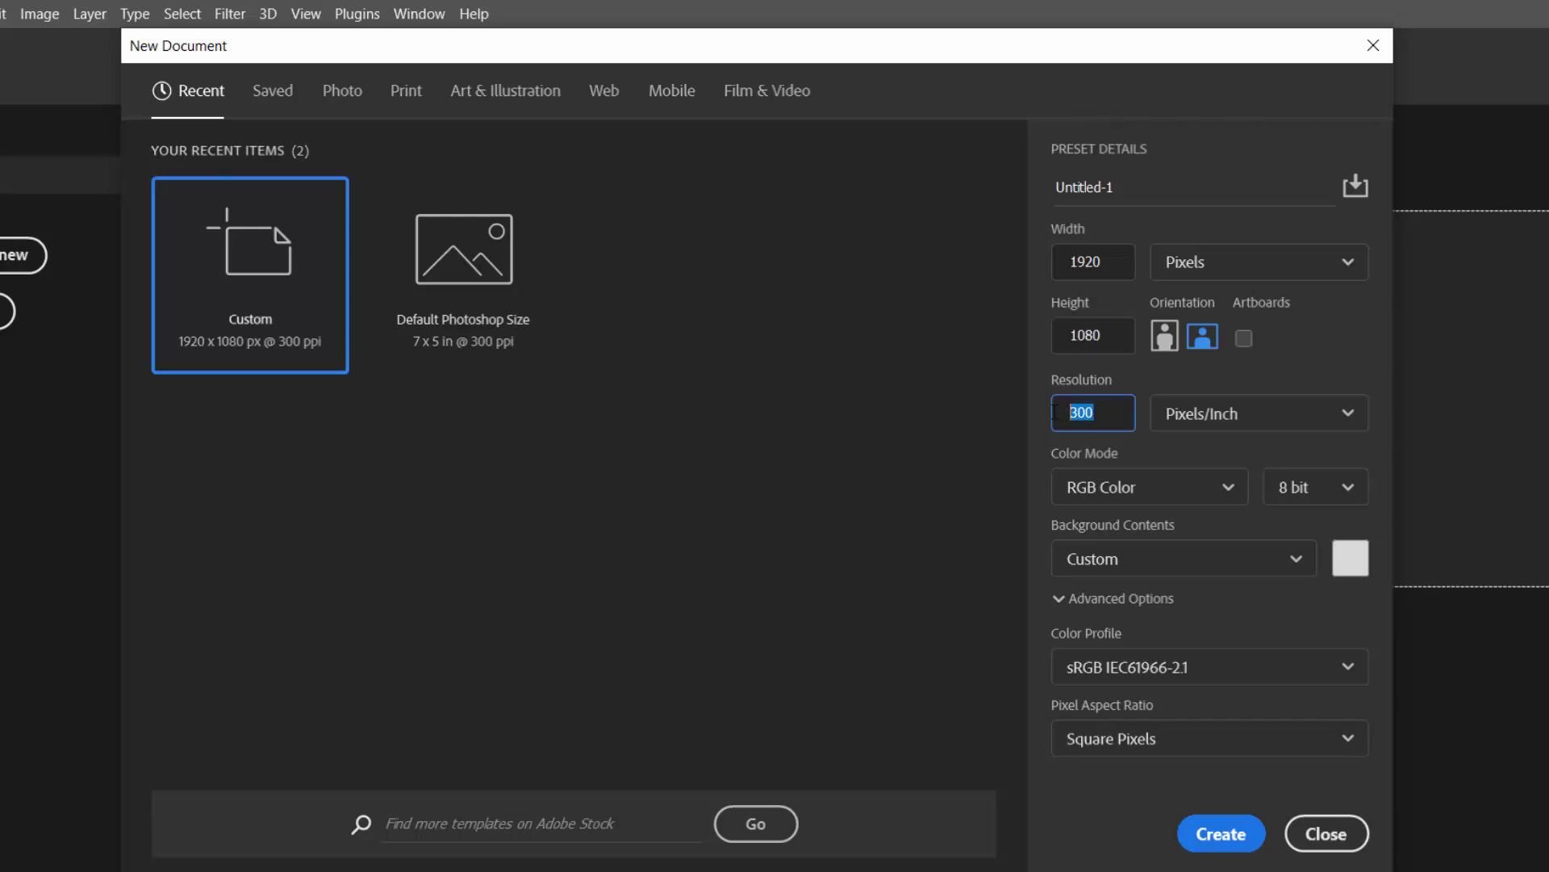
pyautogui.click(1344, 561)
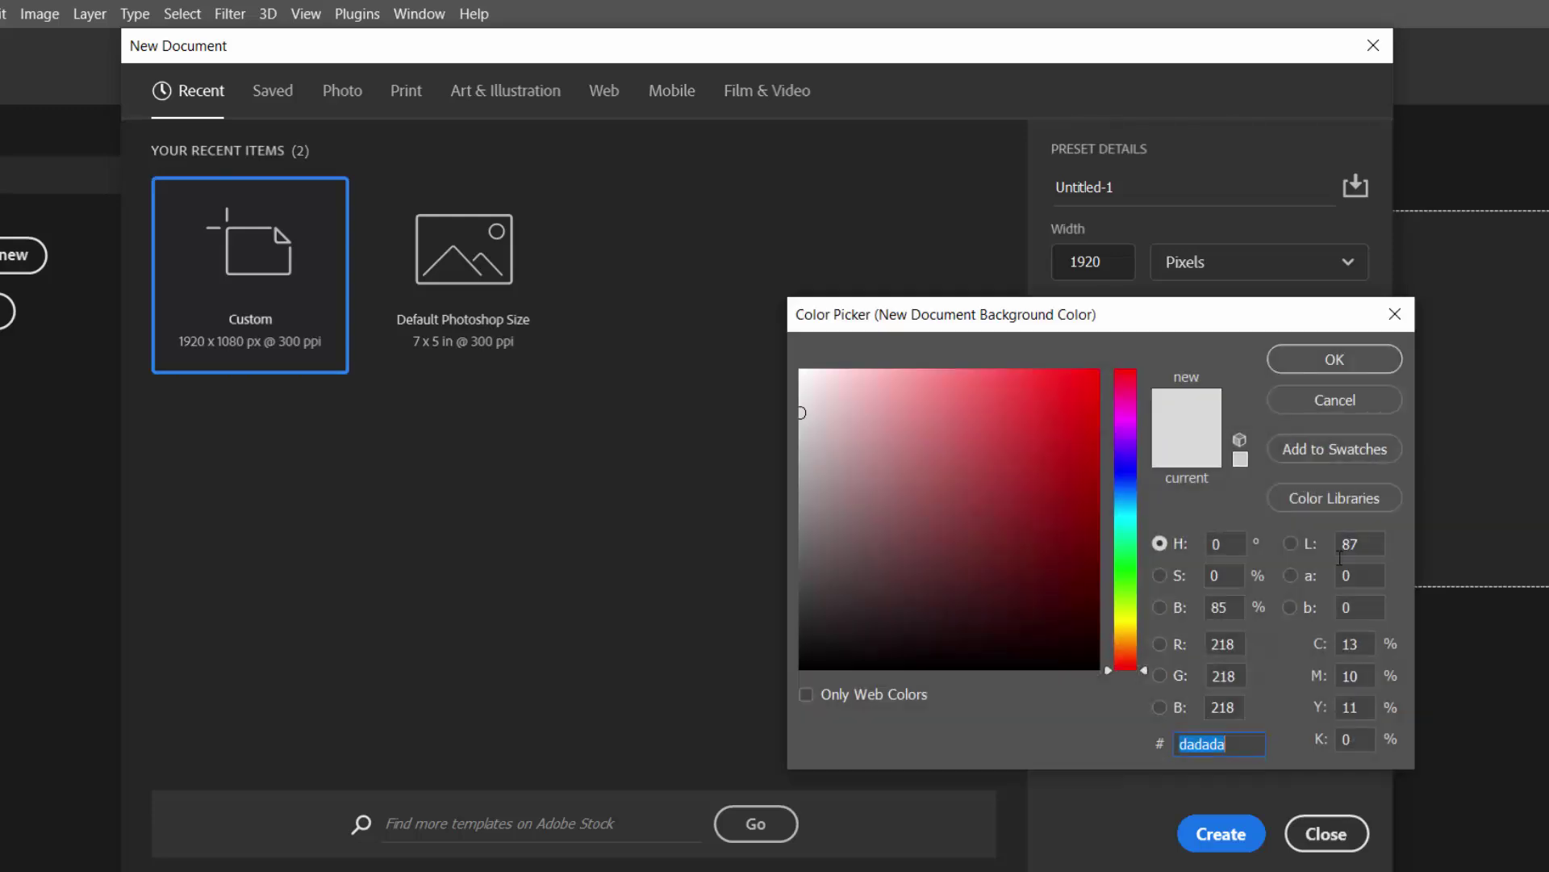
pyautogui.click(1042, 496)
pyautogui.click(1042, 449)
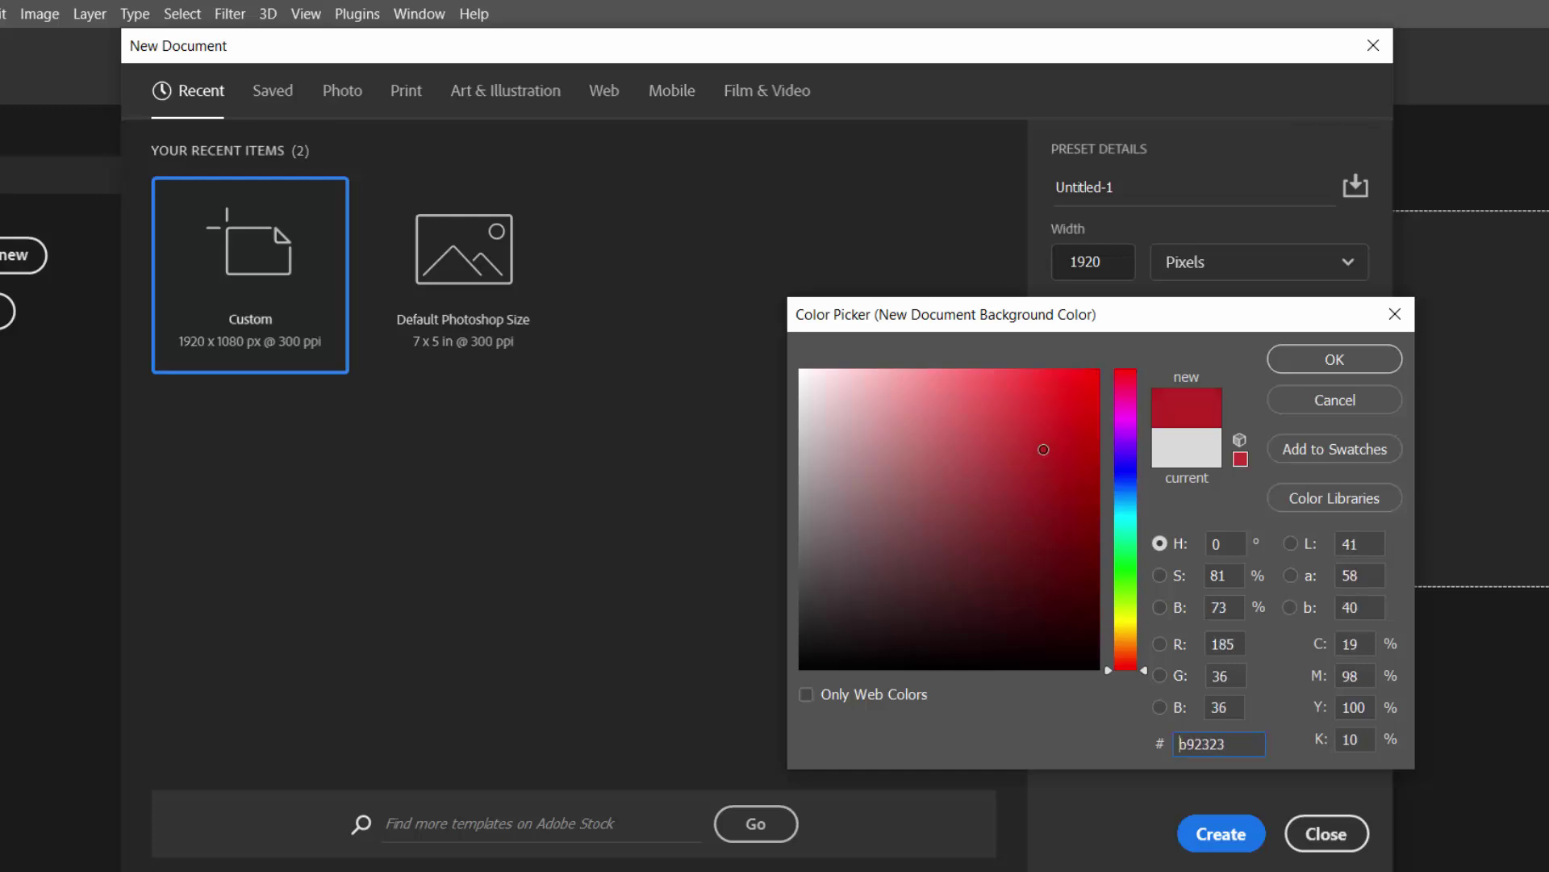
pyautogui.click(1301, 362)
pyautogui.click(1242, 844)
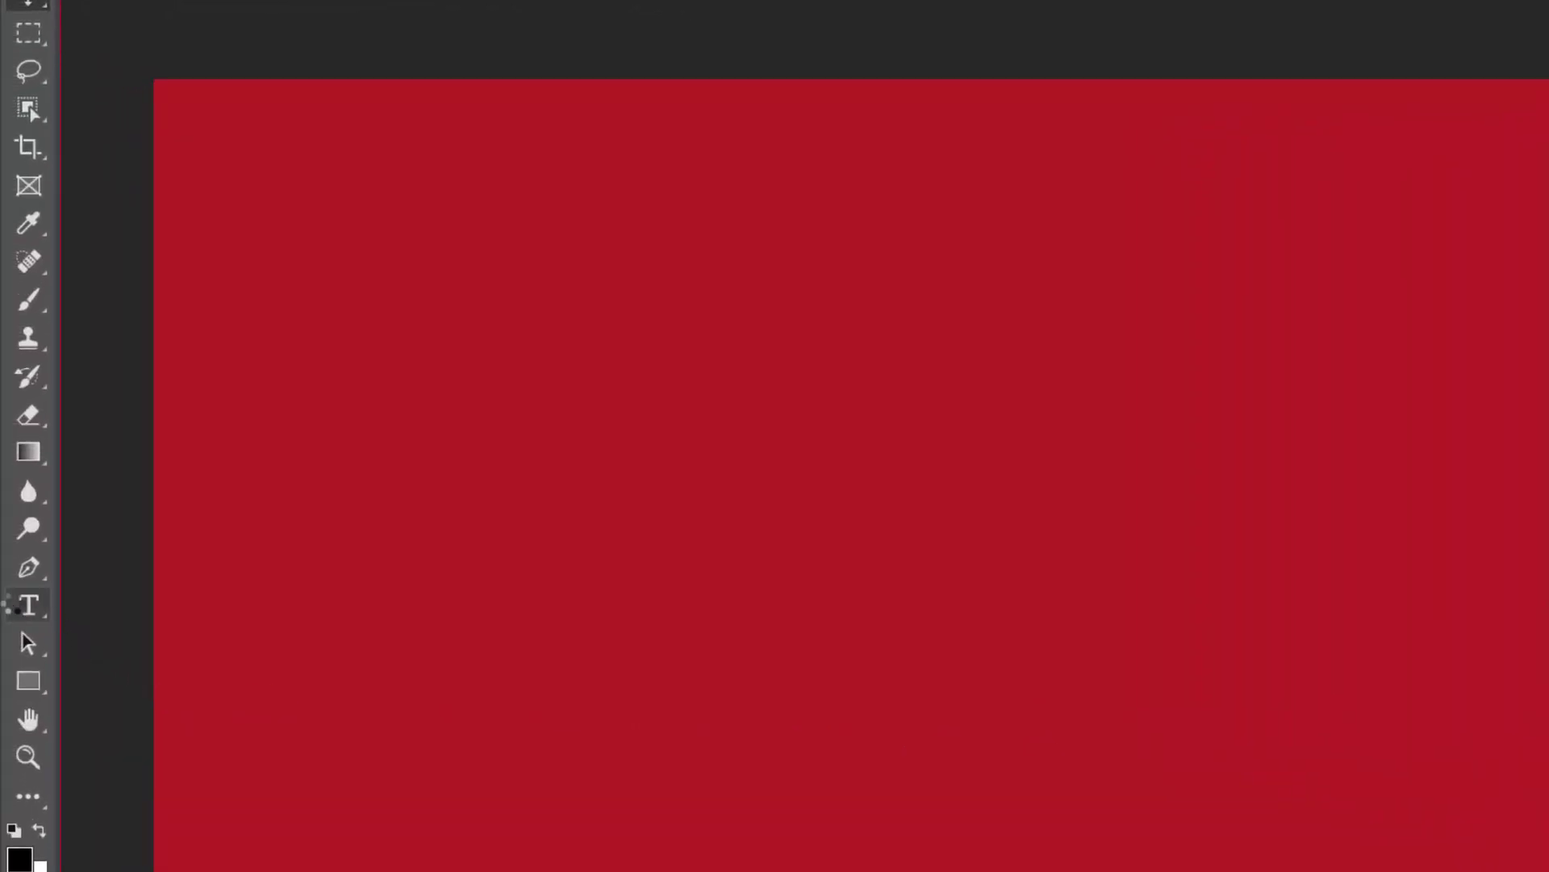
# Type white '3D' with the Horizontal Type Tool and move it to the canvas centre
pyautogui.rightClick(18, 613)
pyautogui.click(173, 607)
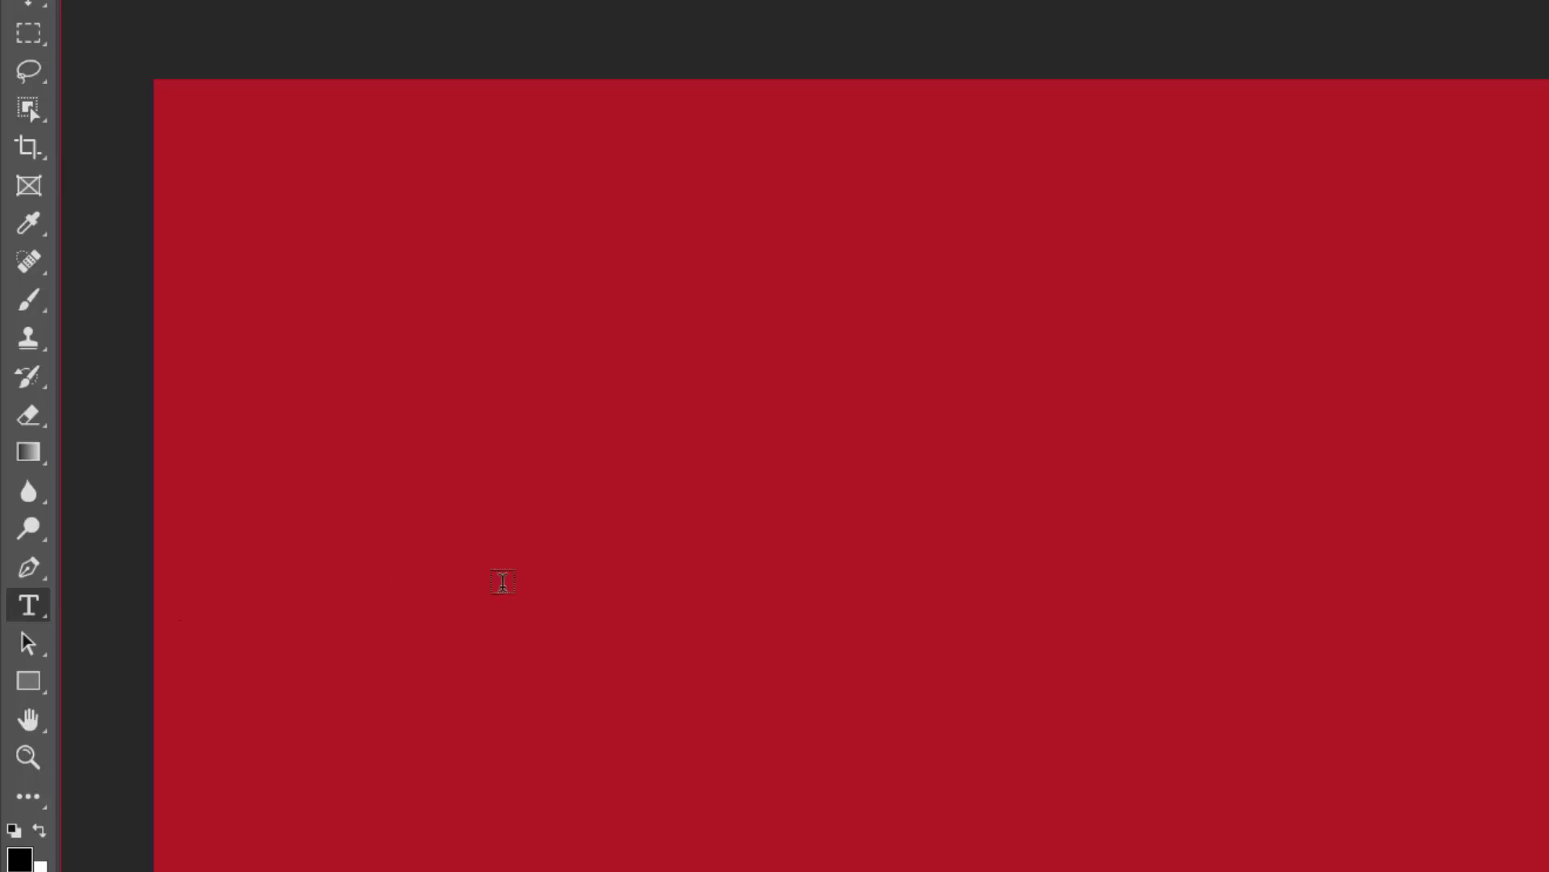
pyautogui.click(525, 576)
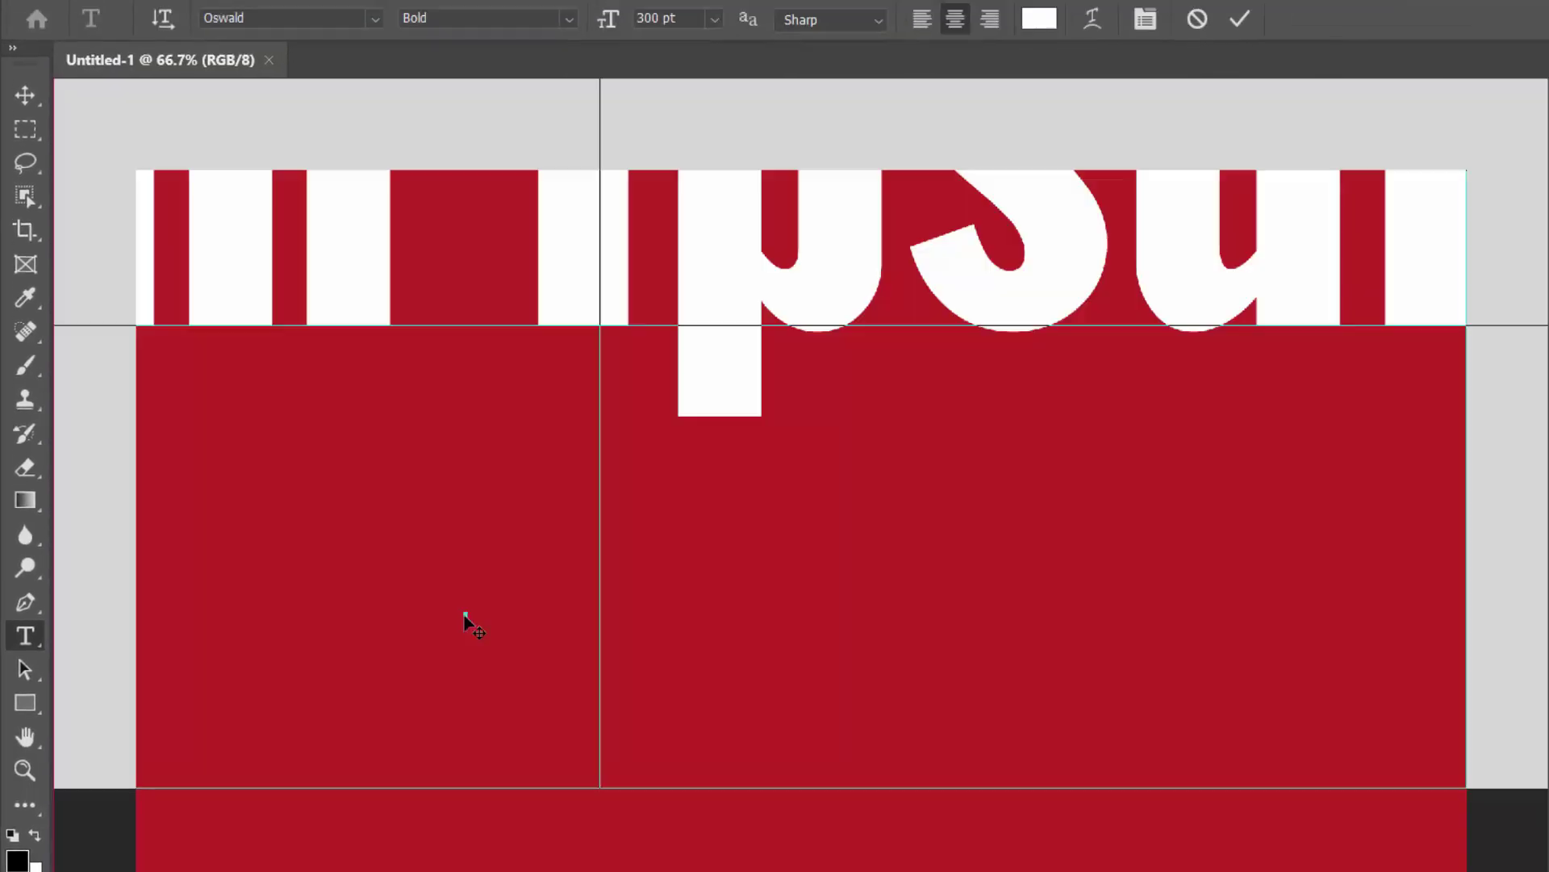
pyautogui.write('3')
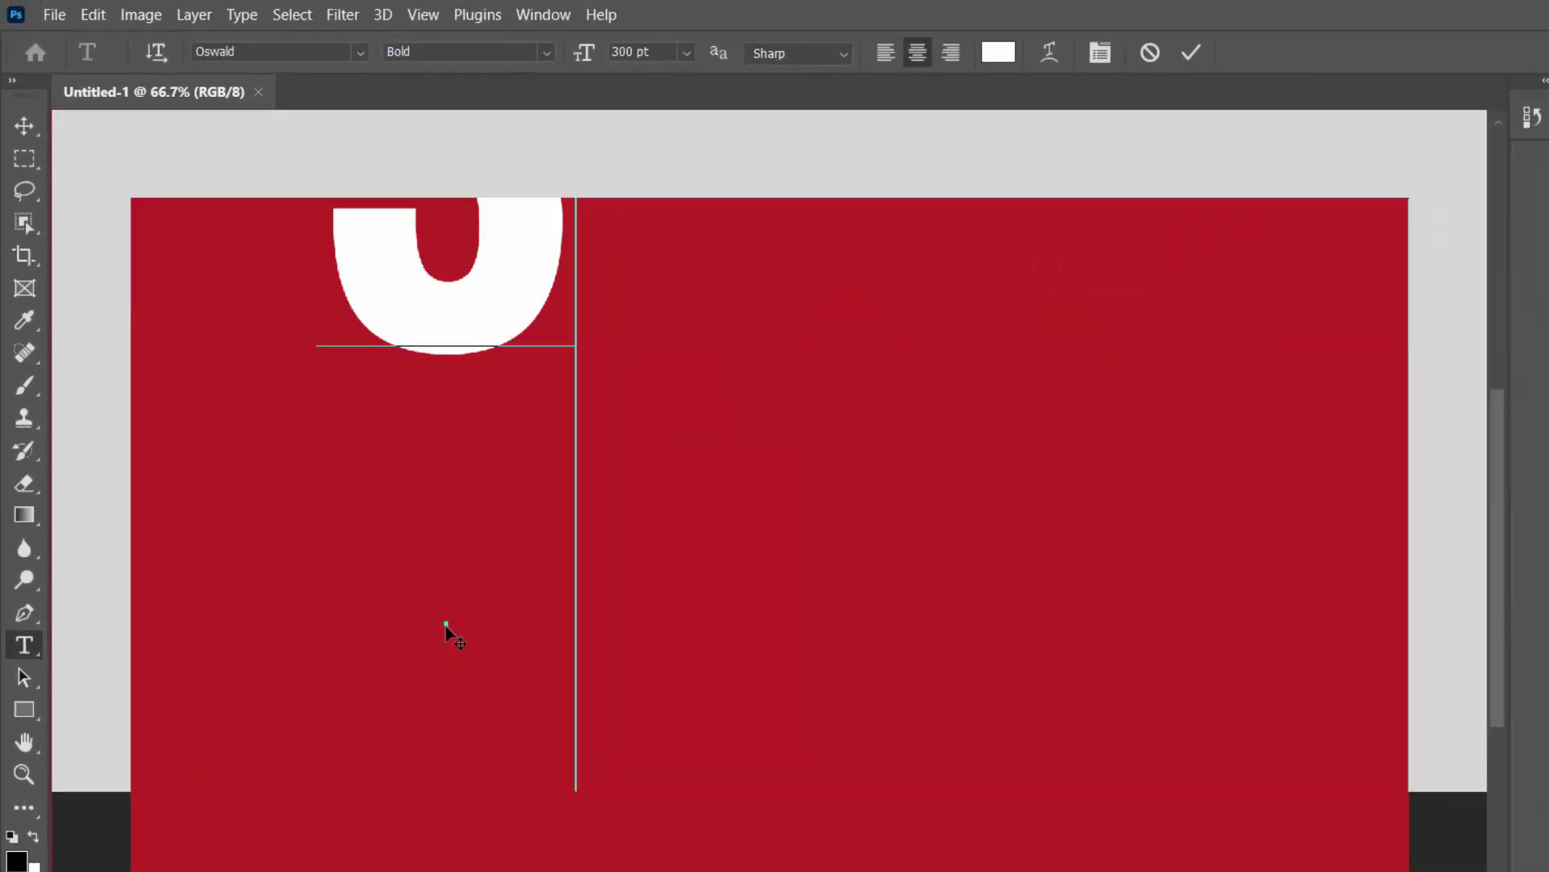
pyautogui.write('D')
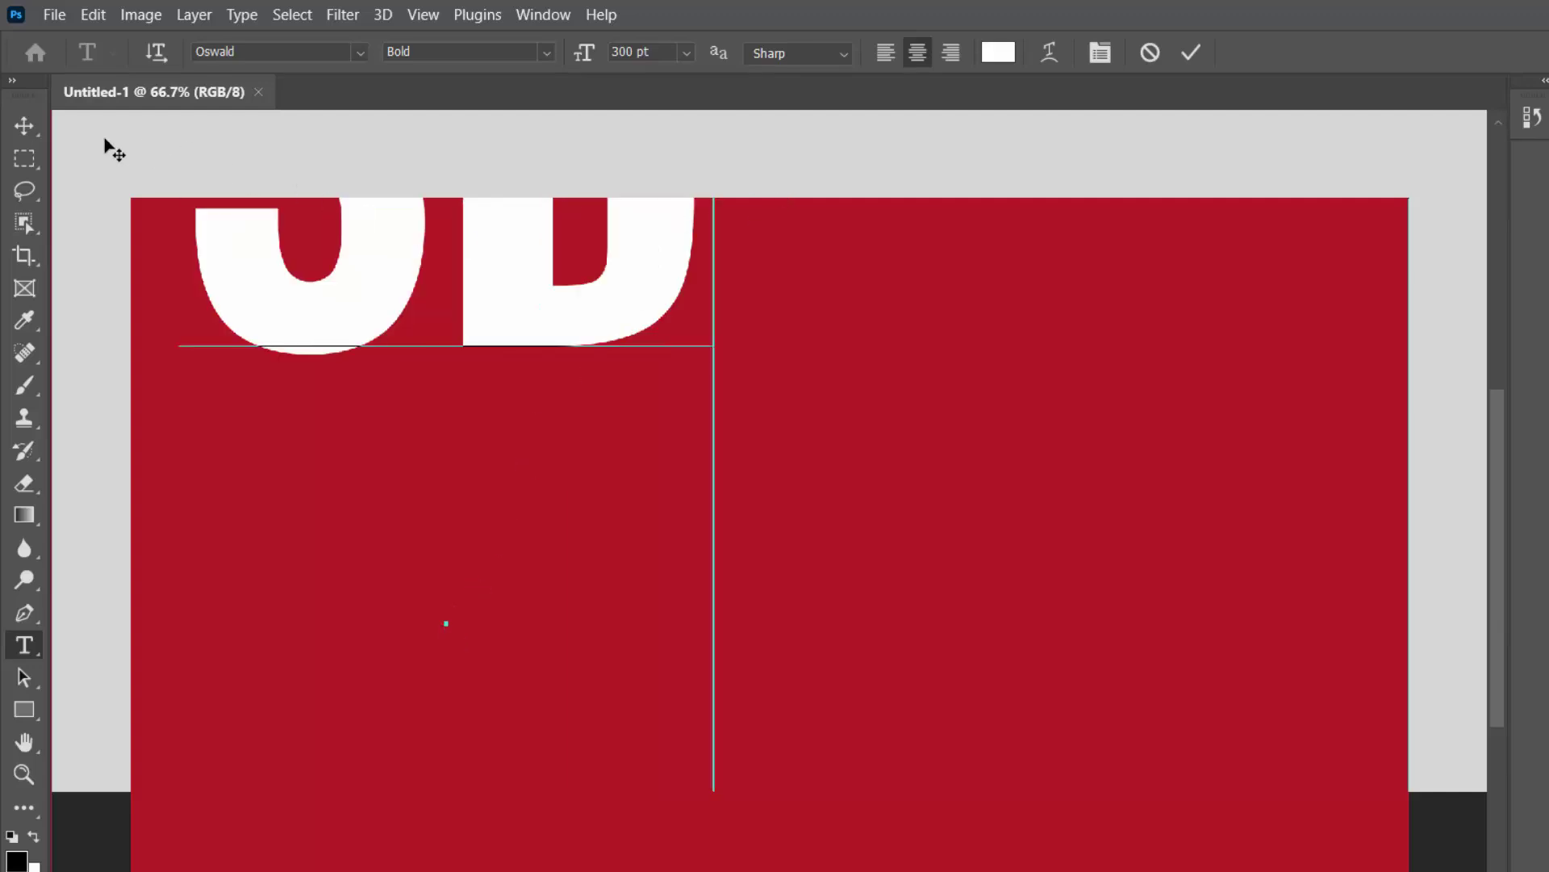
pyautogui.click(32, 125)
pyautogui.moveTo(346, 298)
pyautogui.mouseDown()
pyautogui.moveTo(700, 680)
pyautogui.moveTo(678, 732)
pyautogui.mouseUp()
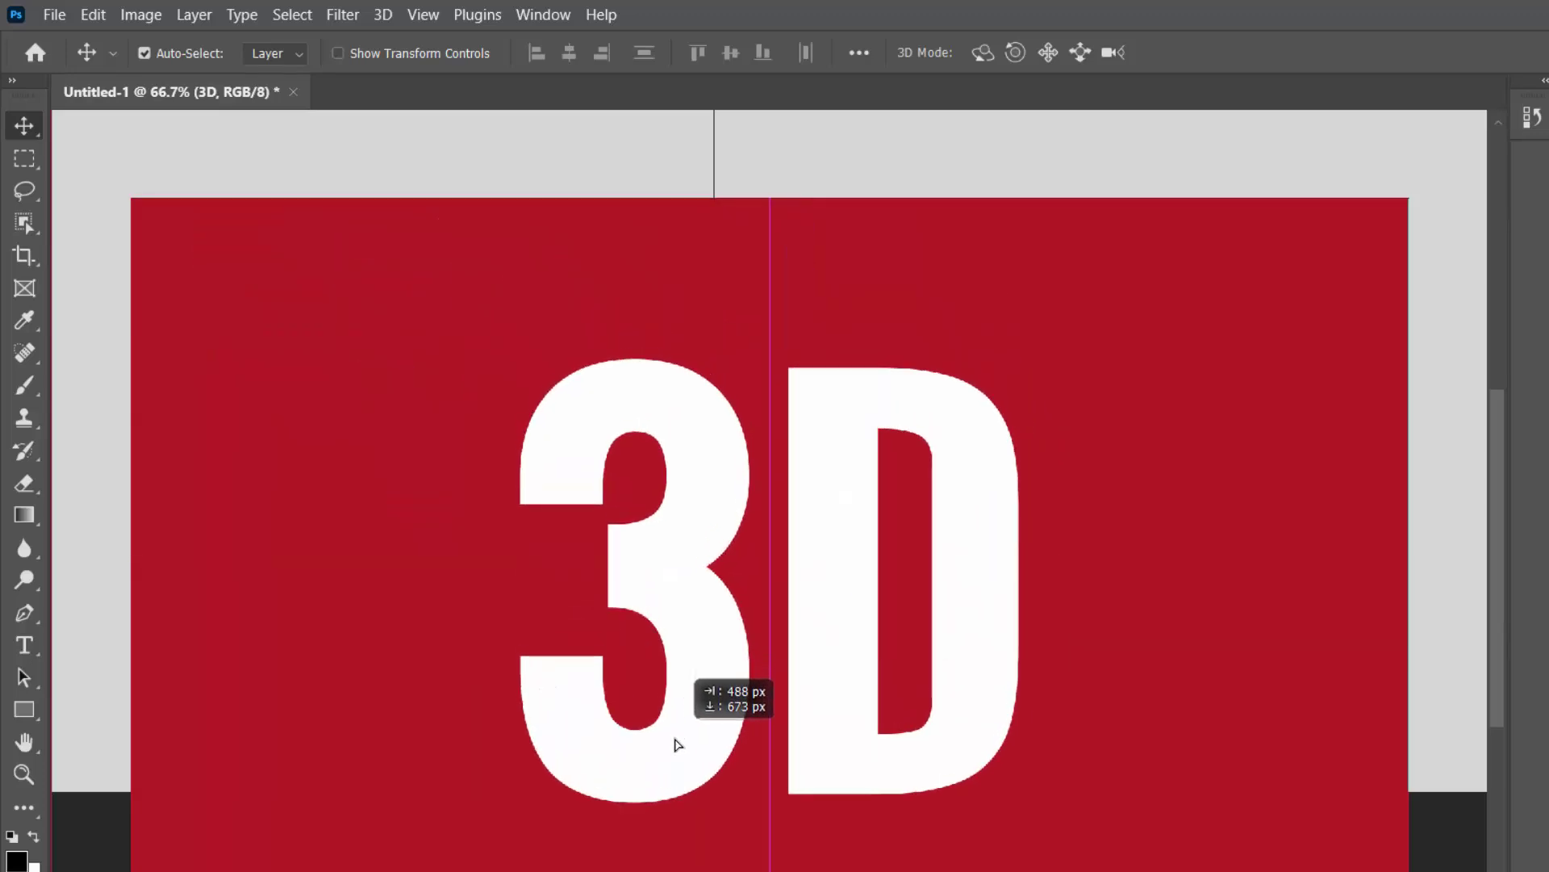
pyautogui.moveTo(679, 731); pyautogui.dragTo(678, 724)
# Switch the '3D' text font to Cera Round Pro Regular and commit the change
pyautogui.press('t')
pyautogui.doubleClick(695, 620)
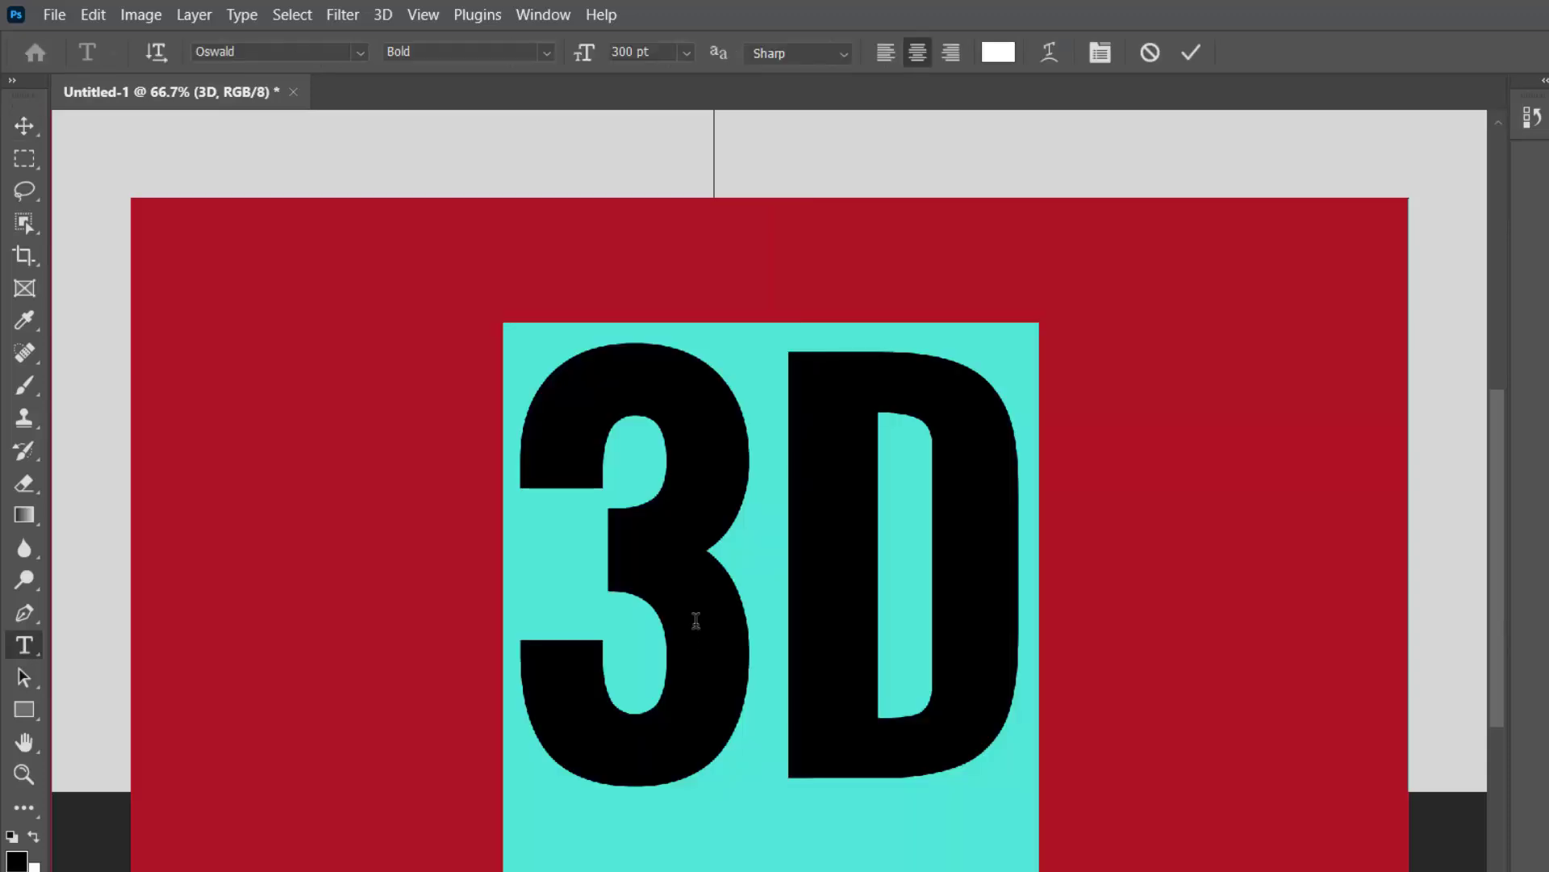
pyautogui.click(268, 52)
pyautogui.write('fo')
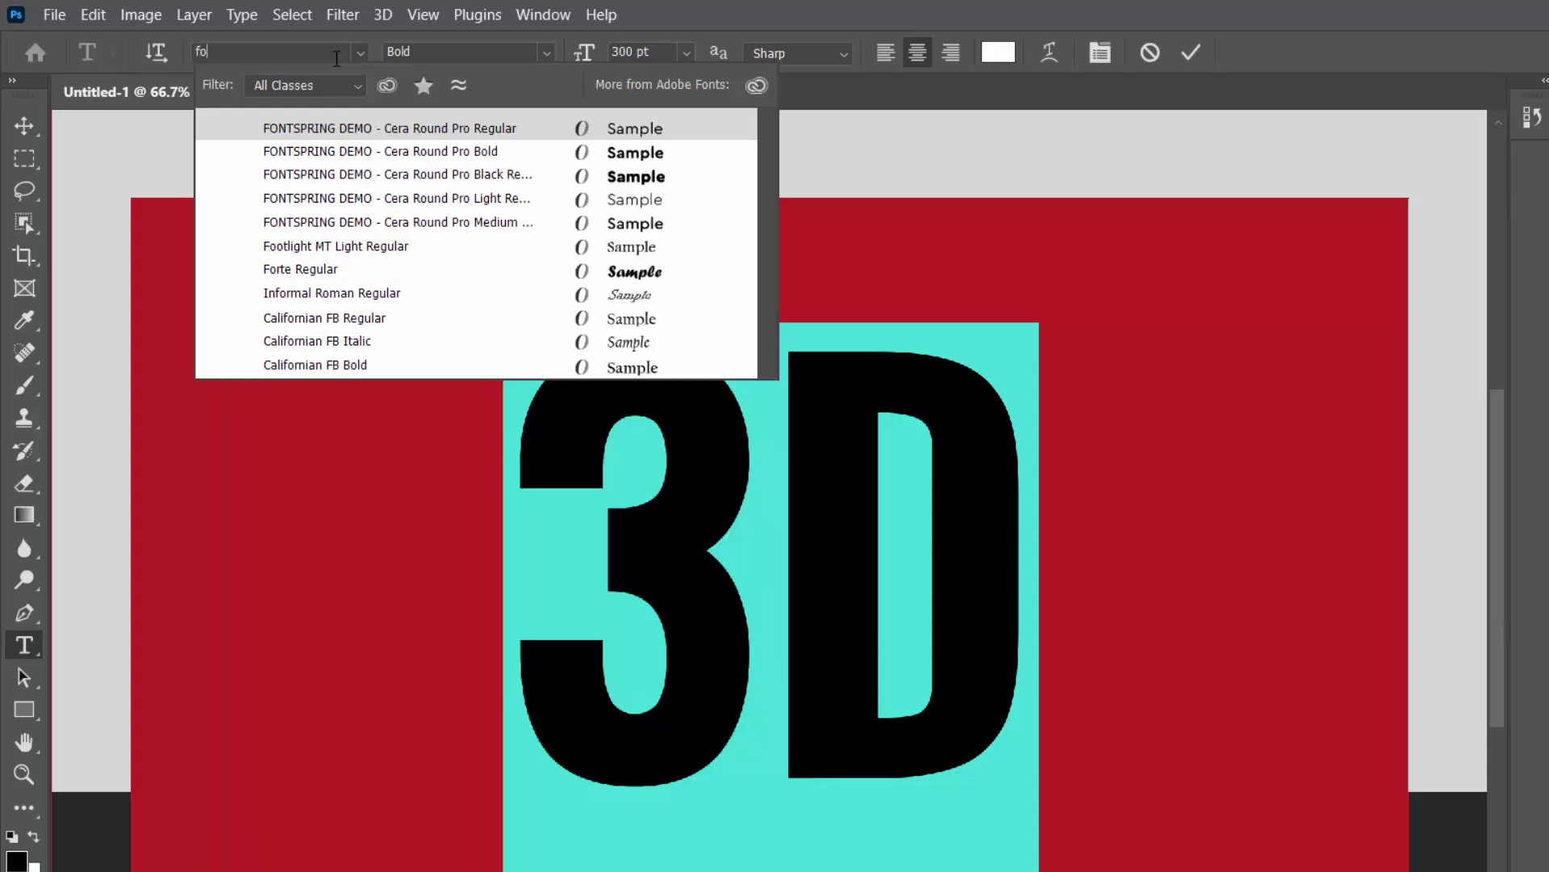
pyautogui.write('n')
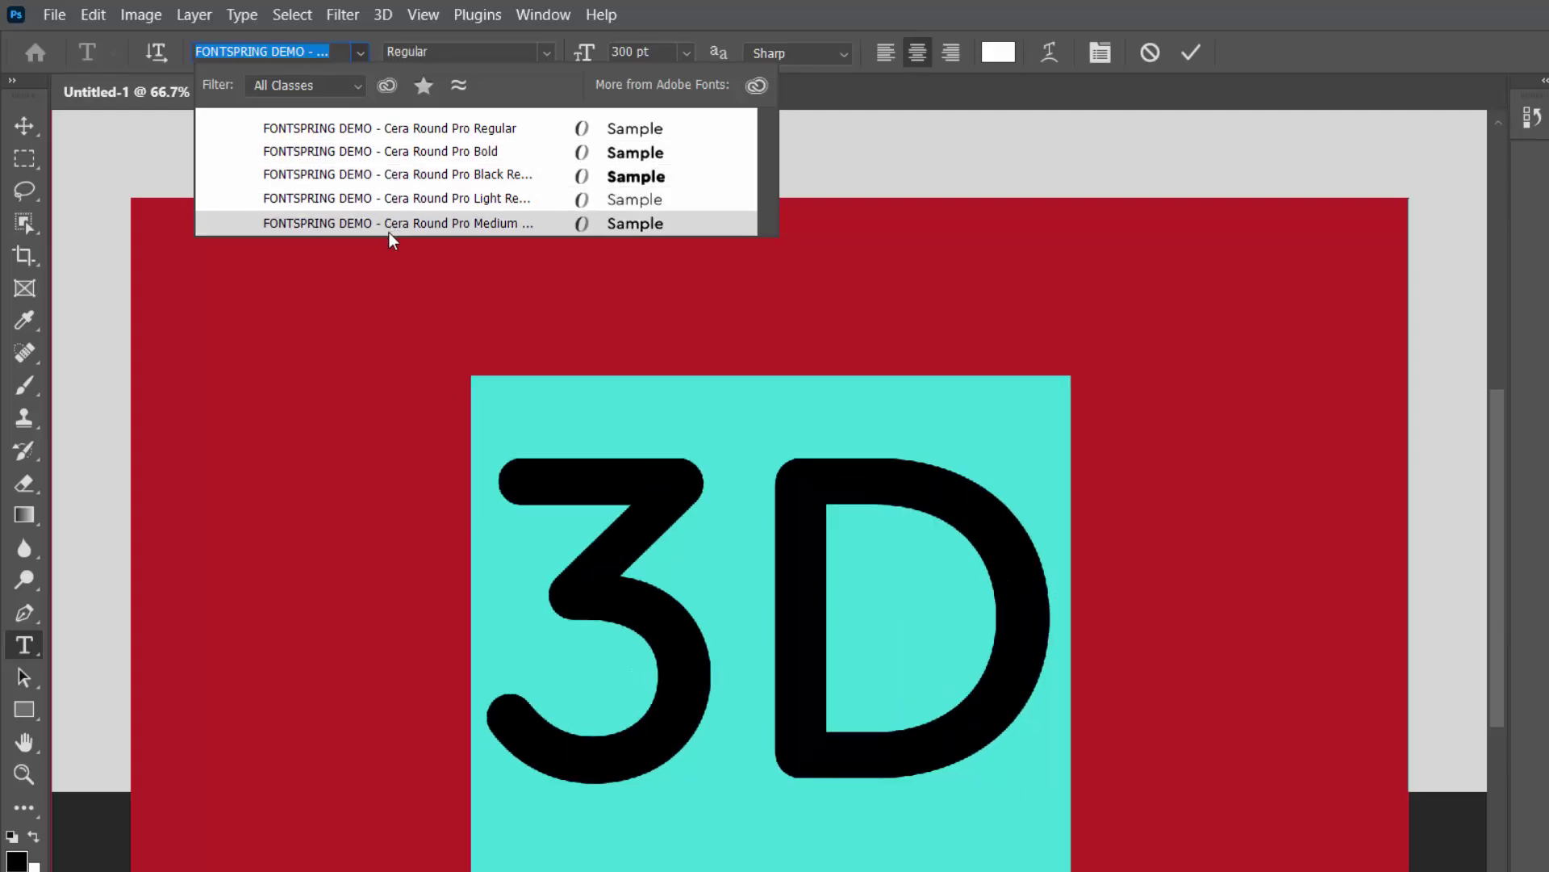
pyautogui.click(404, 183)
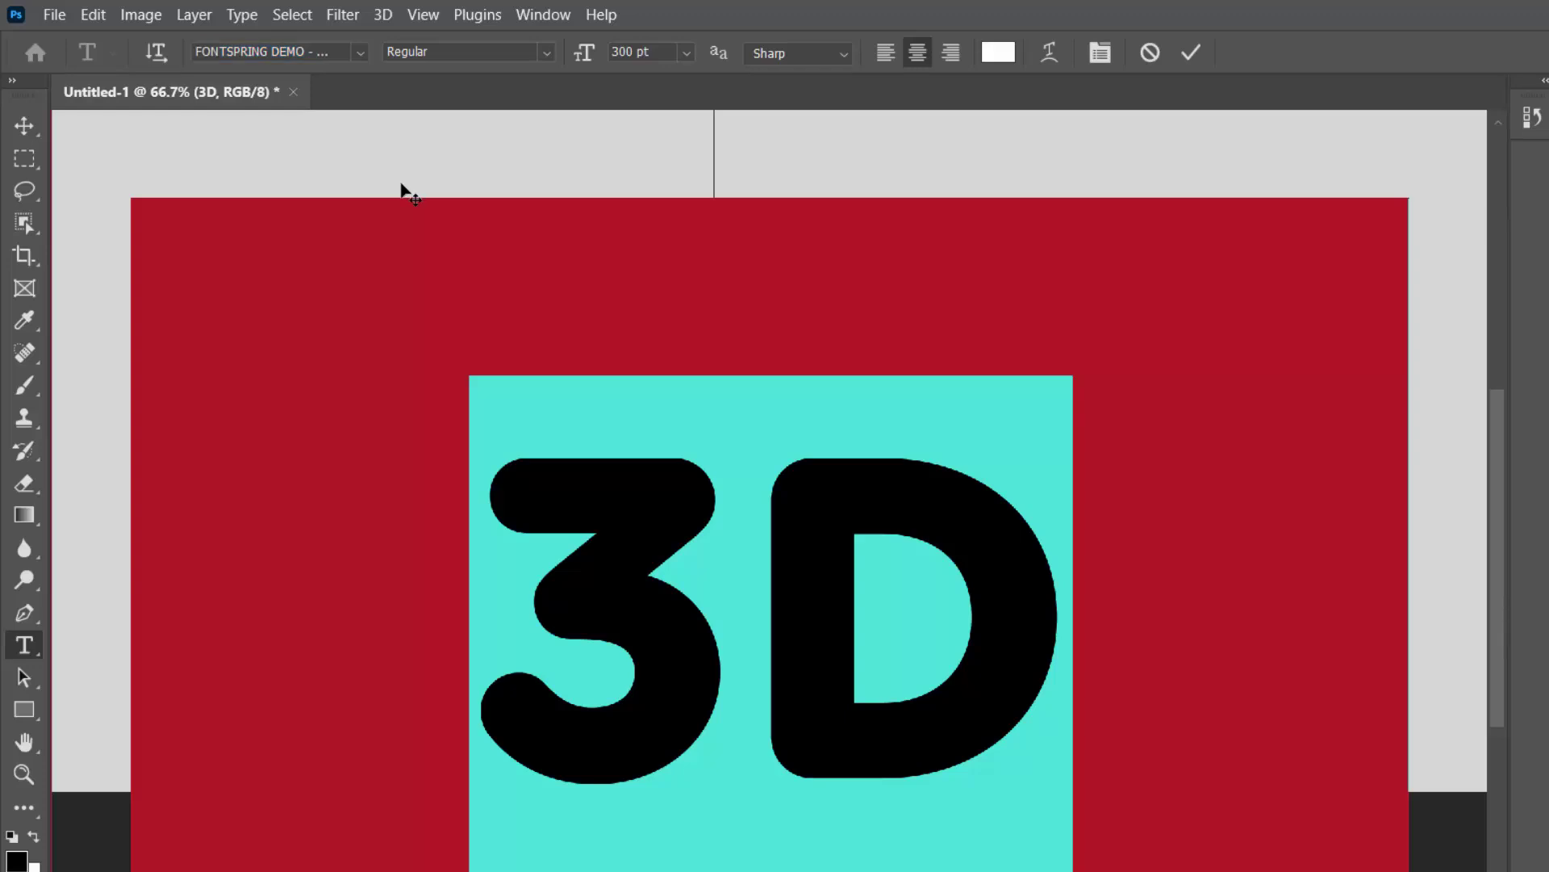
pyautogui.click(1190, 53)
# Recentre the '3D' text and scale it proportionally to about 117% with Free Transform
pyautogui.press('v')
pyautogui.moveTo(820, 603); pyautogui.dragTo(820, 540)
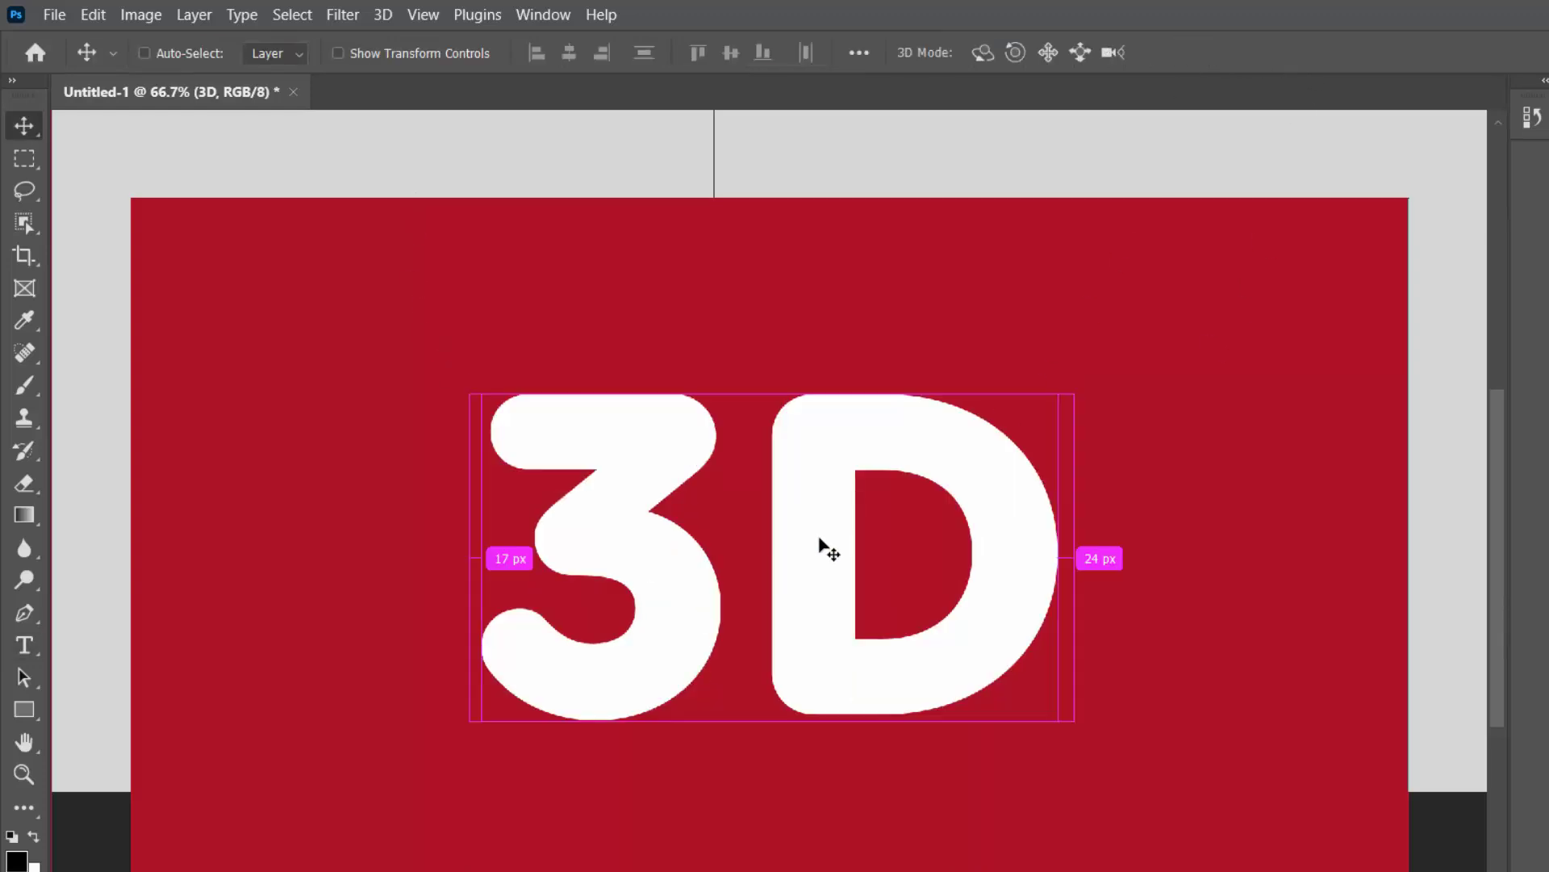
pyautogui.hotkey('ctrl', 't')
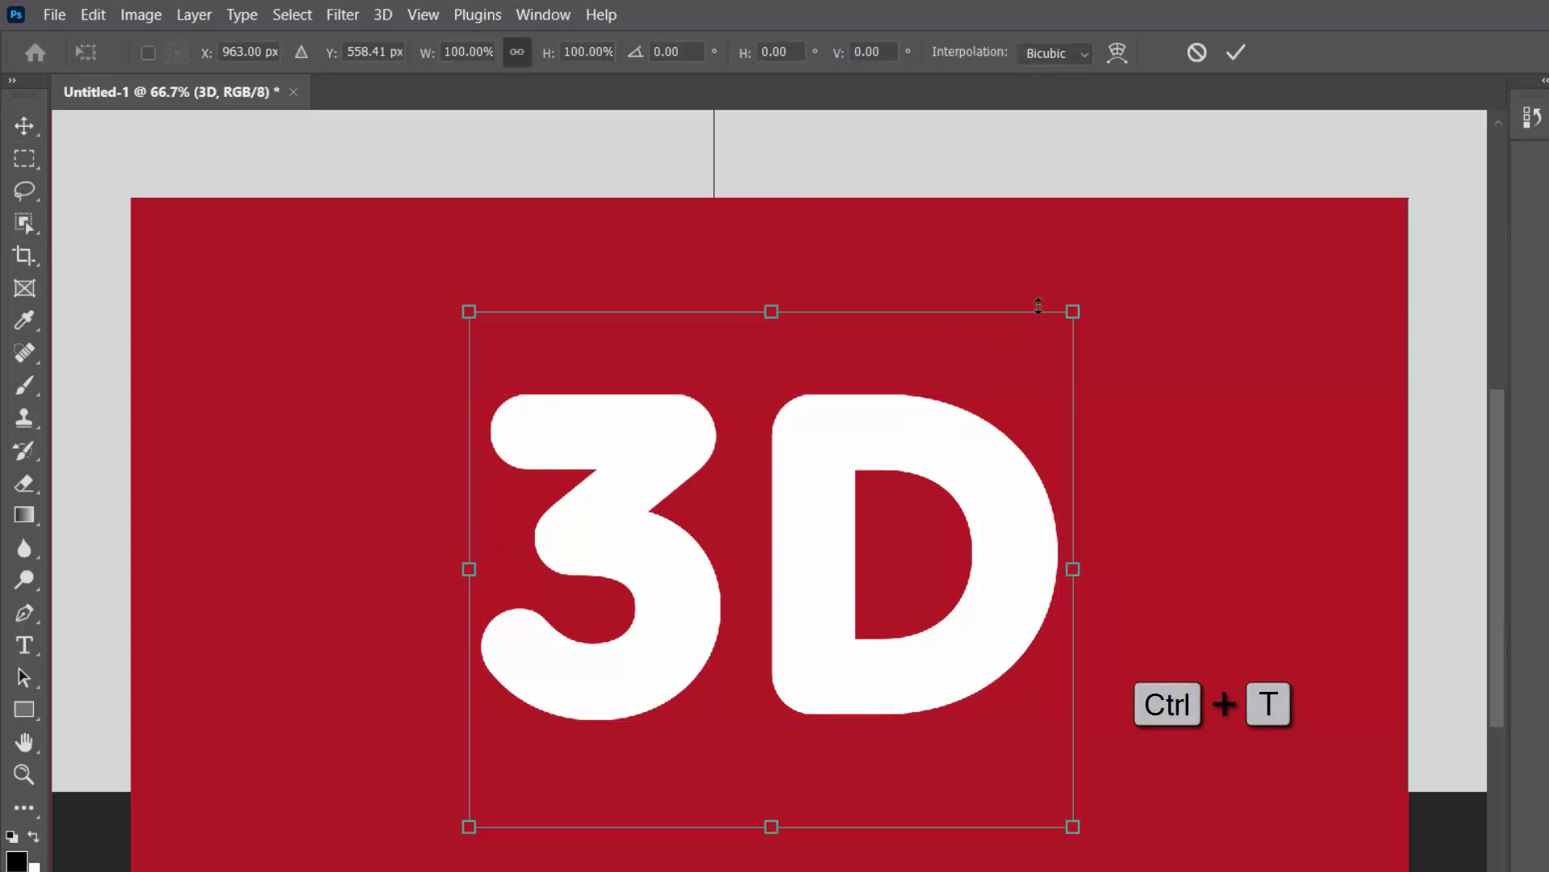
pyautogui.moveTo(1075, 312); pyautogui.dragTo(1163, 259)
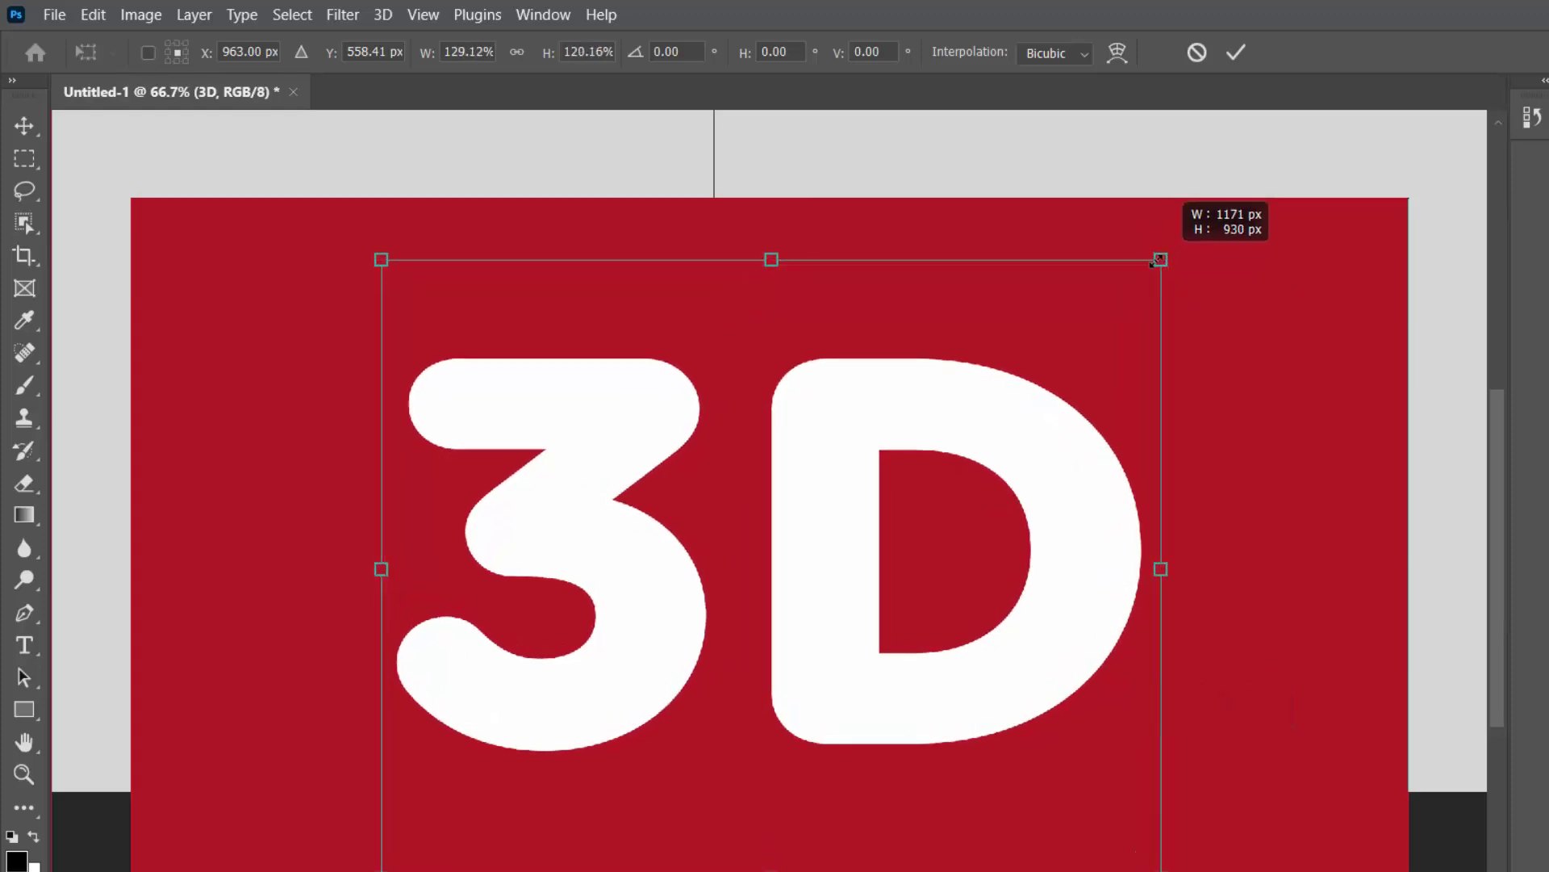
pyautogui.moveTo(1162, 260); pyautogui.dragTo(1128, 268)
pyautogui.press('shift')
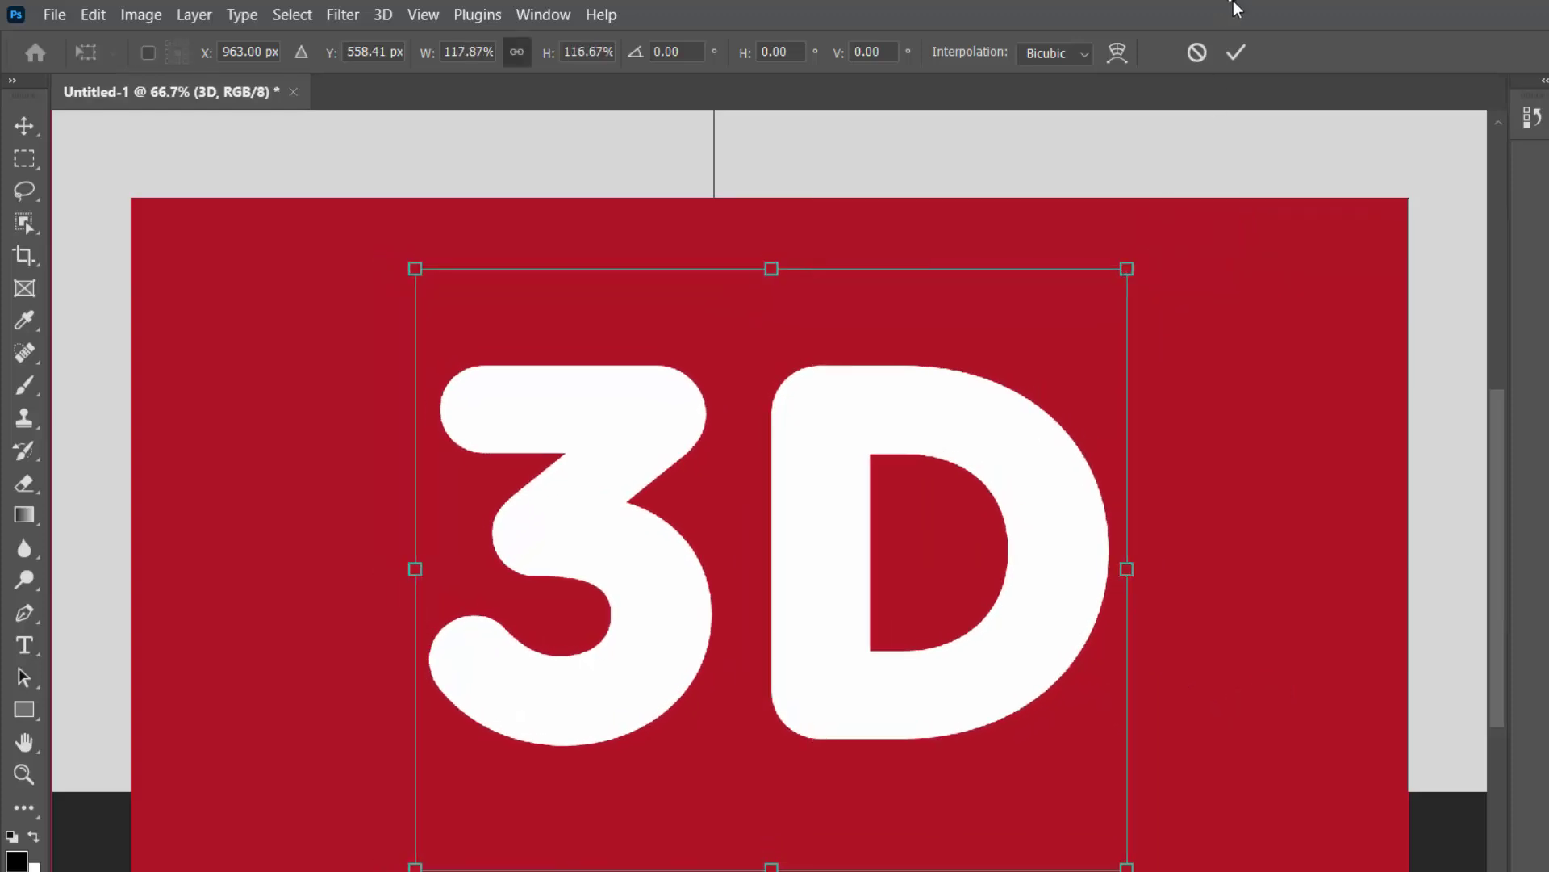
pyautogui.click(1237, 56)
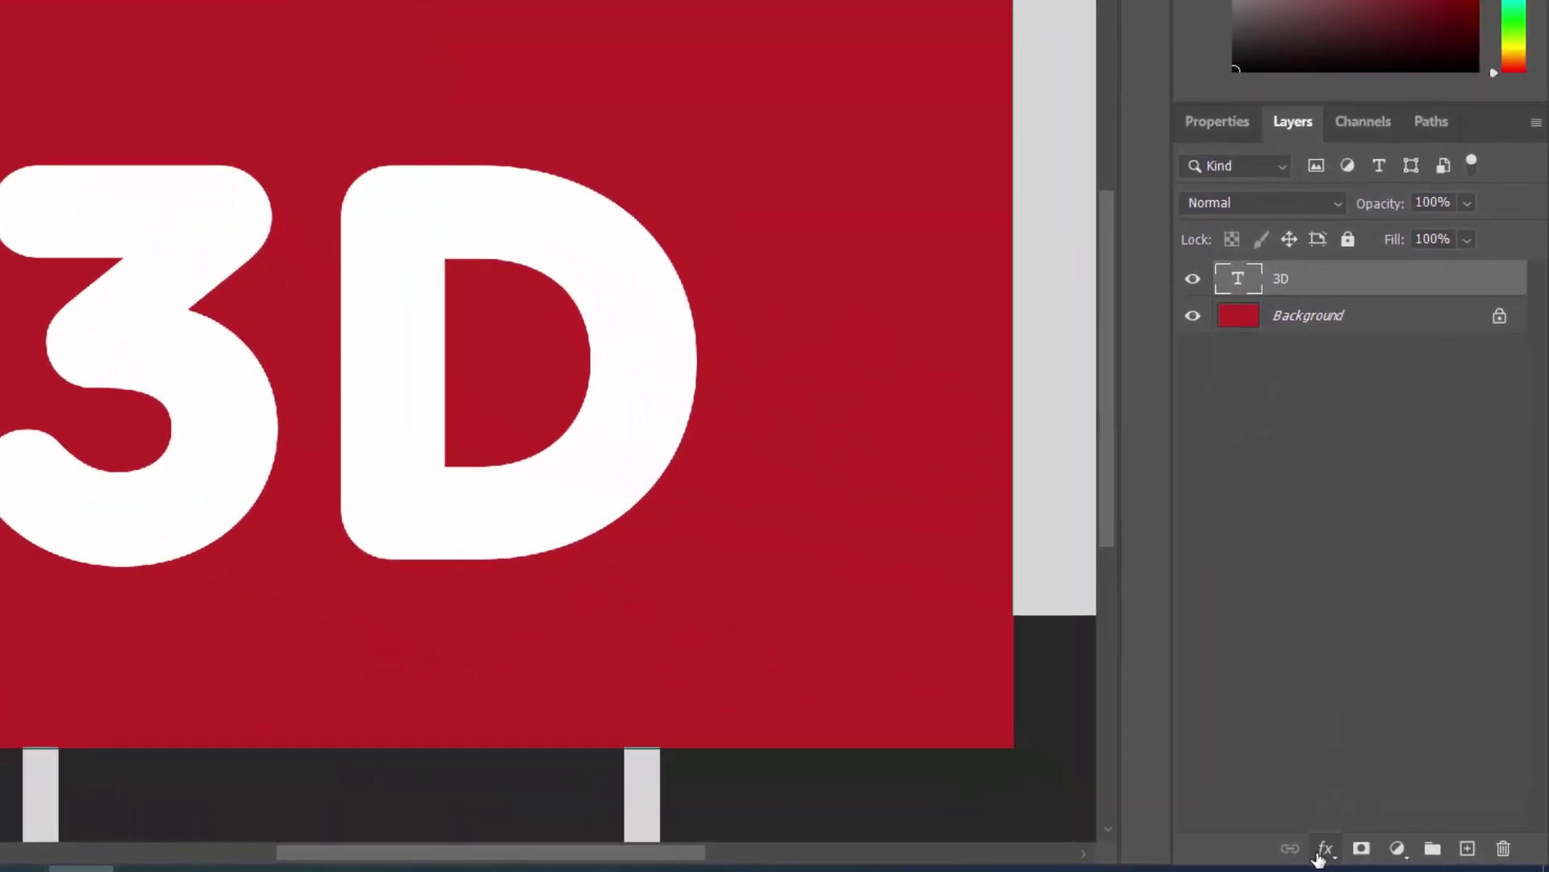
# Add a Drop Shadow style to the text with Normal blend and black colour
pyautogui.click(1353, 851)
pyautogui.click(1355, 594)
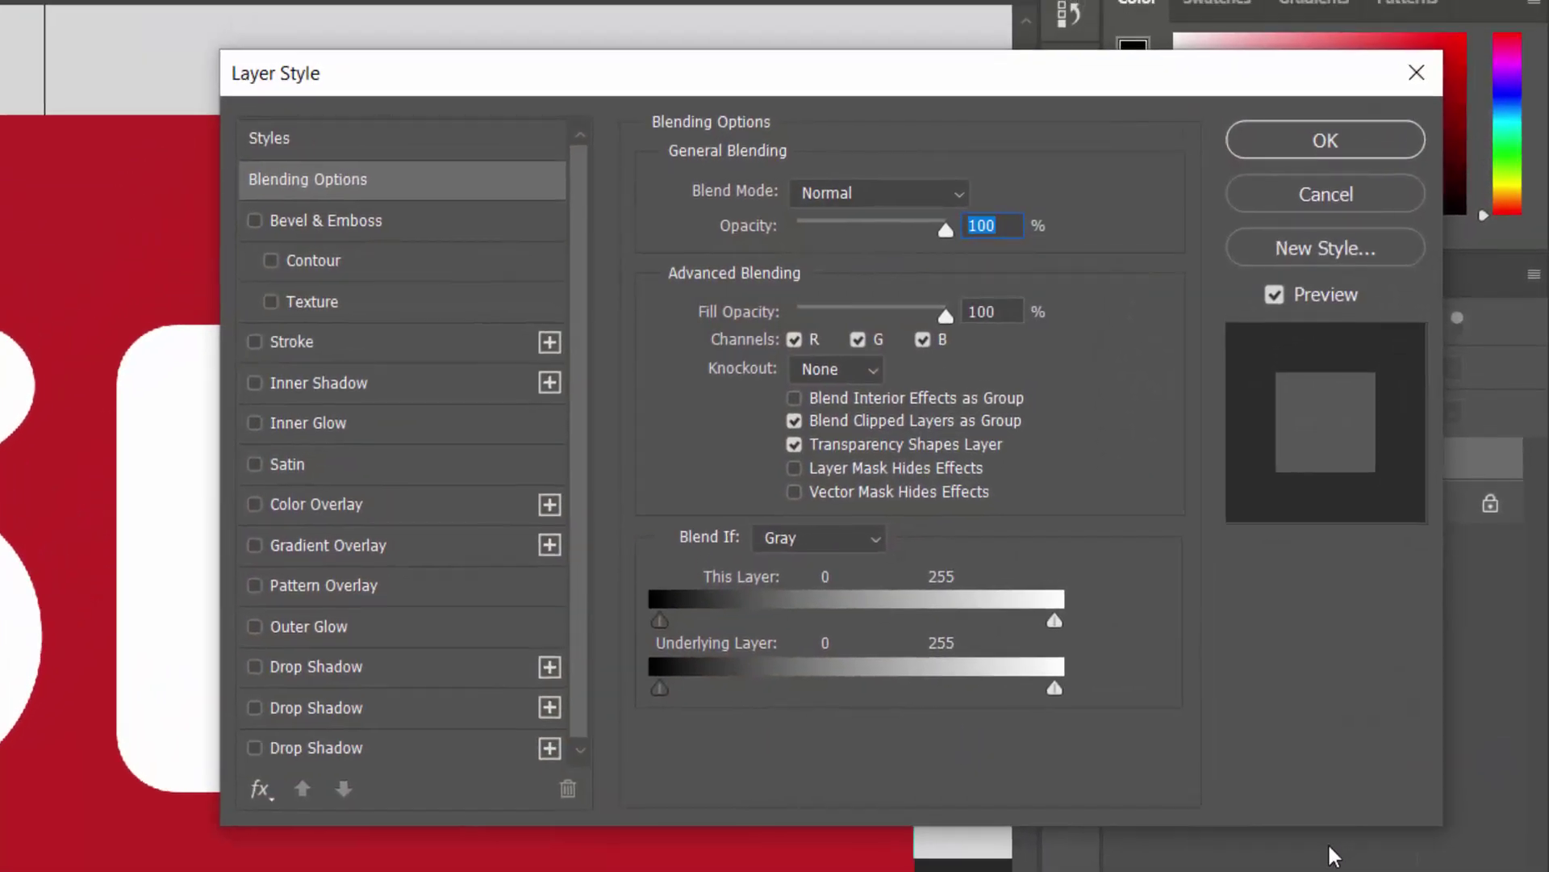
pyautogui.click(360, 749)
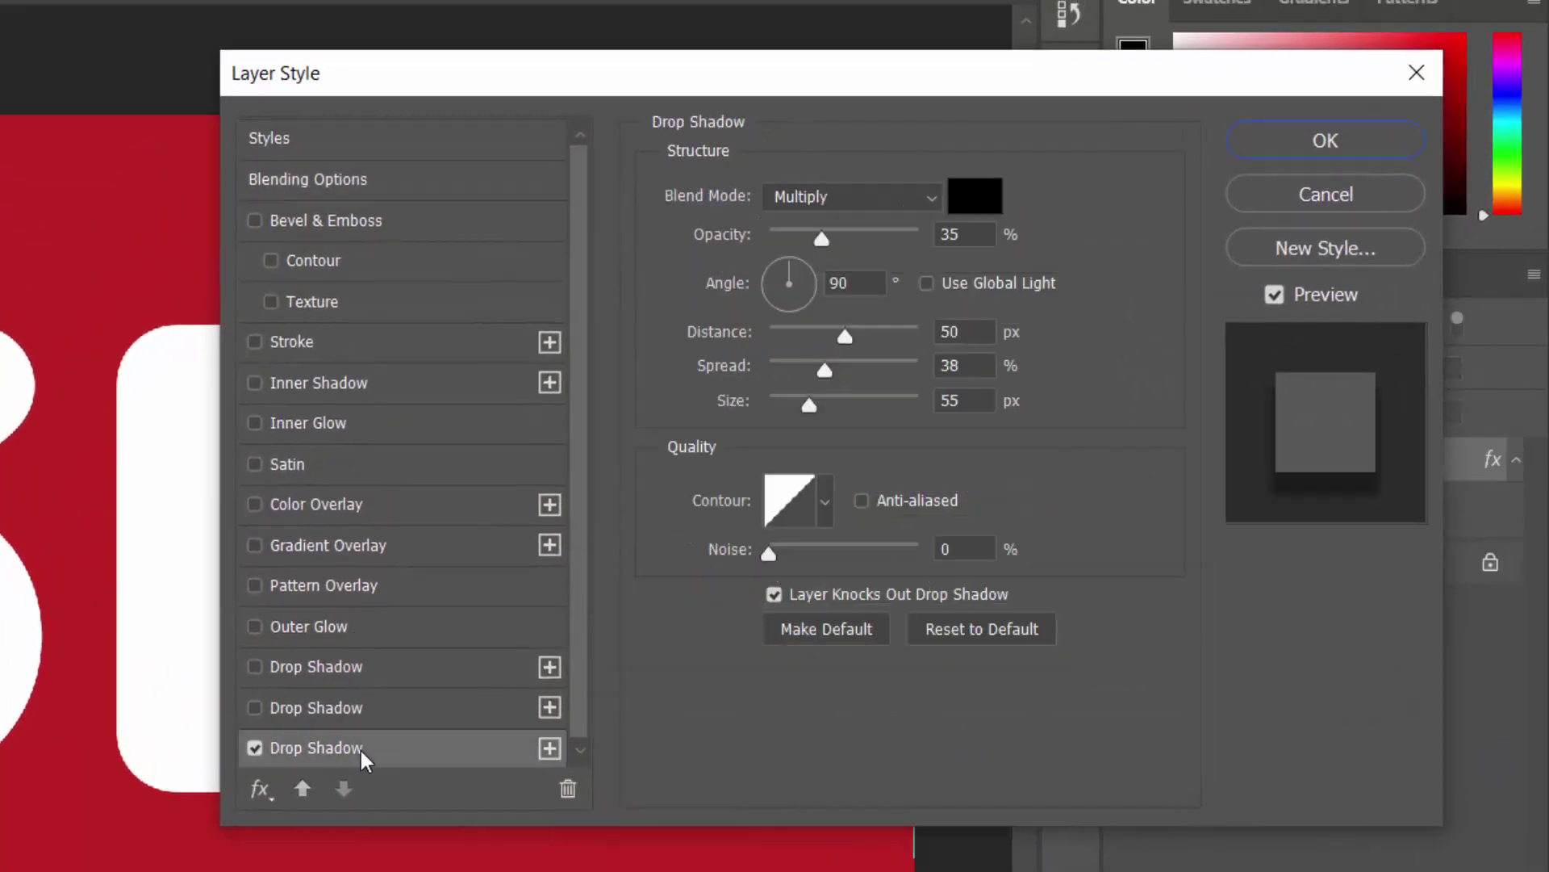
pyautogui.click(834, 197)
pyautogui.click(971, 211)
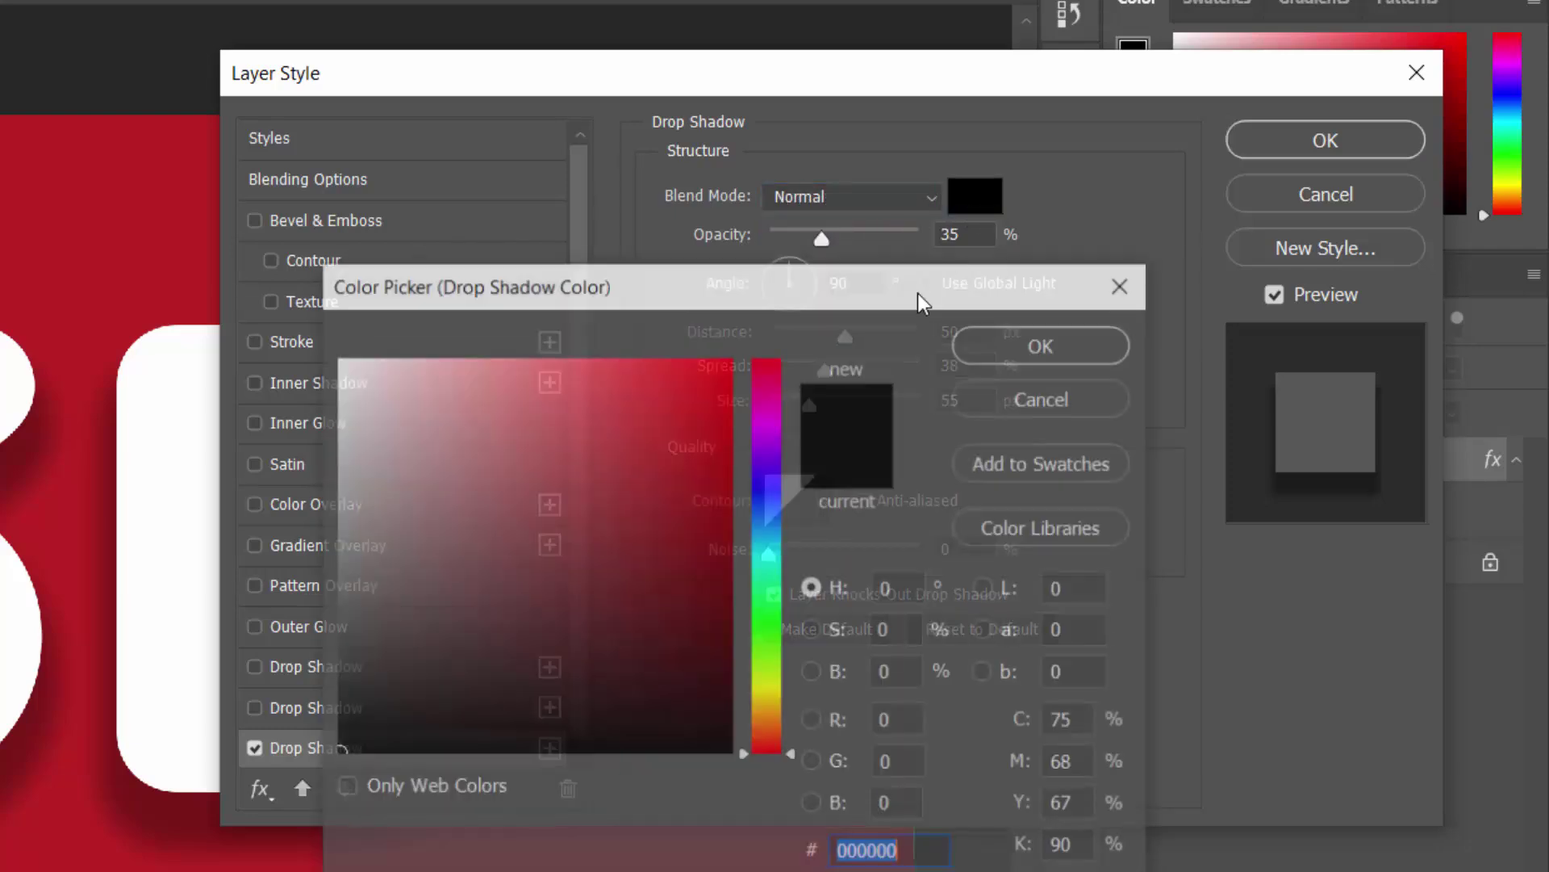
pyautogui.moveTo(529, 681); pyautogui.dragTo(732, 754)
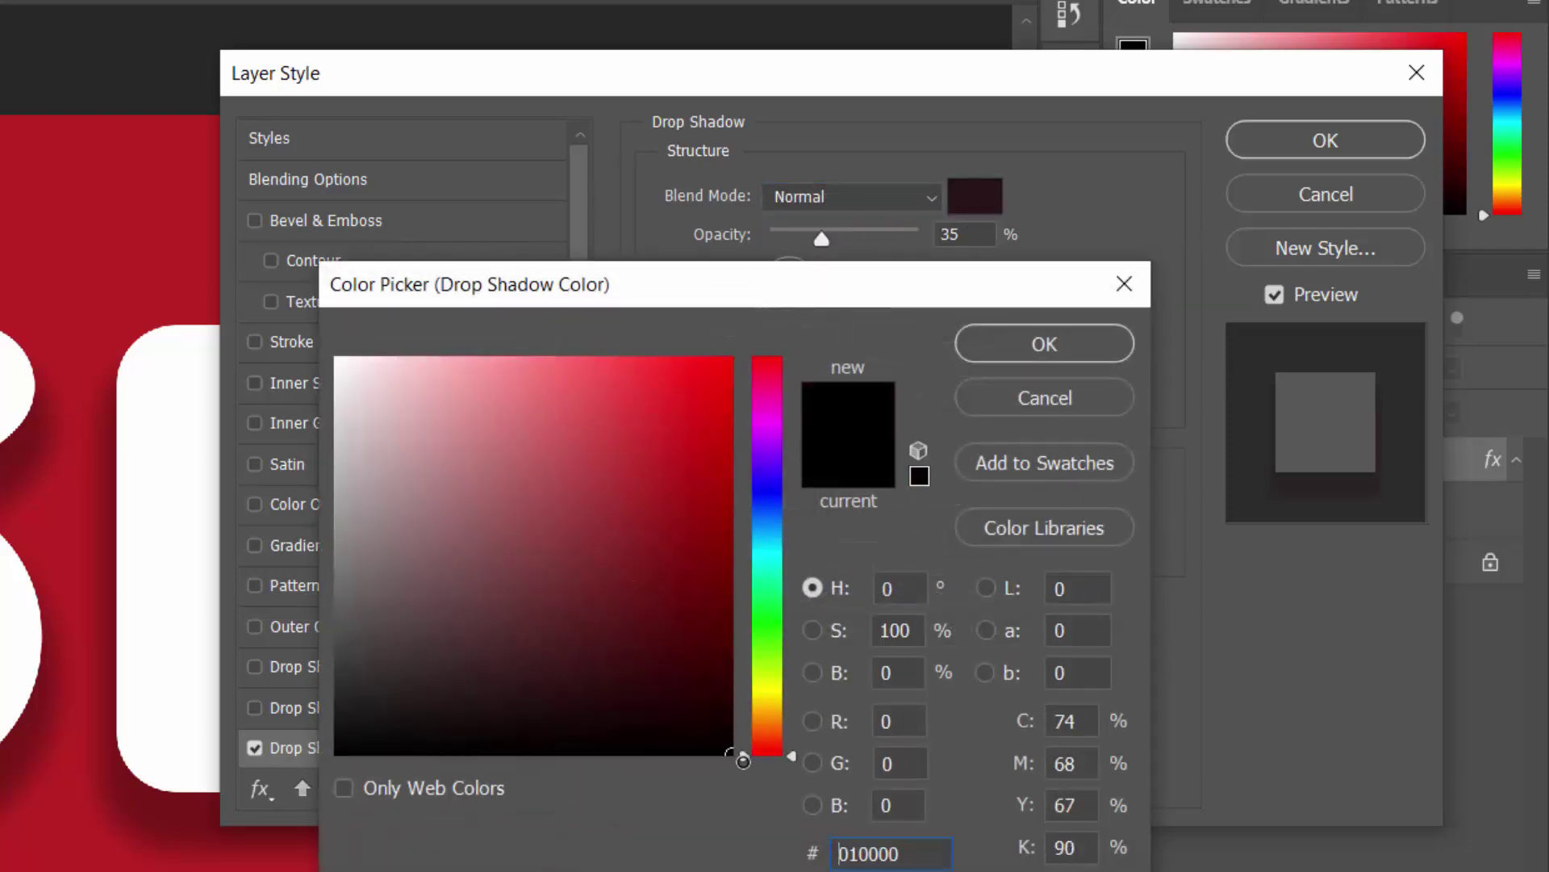
pyautogui.click(1014, 346)
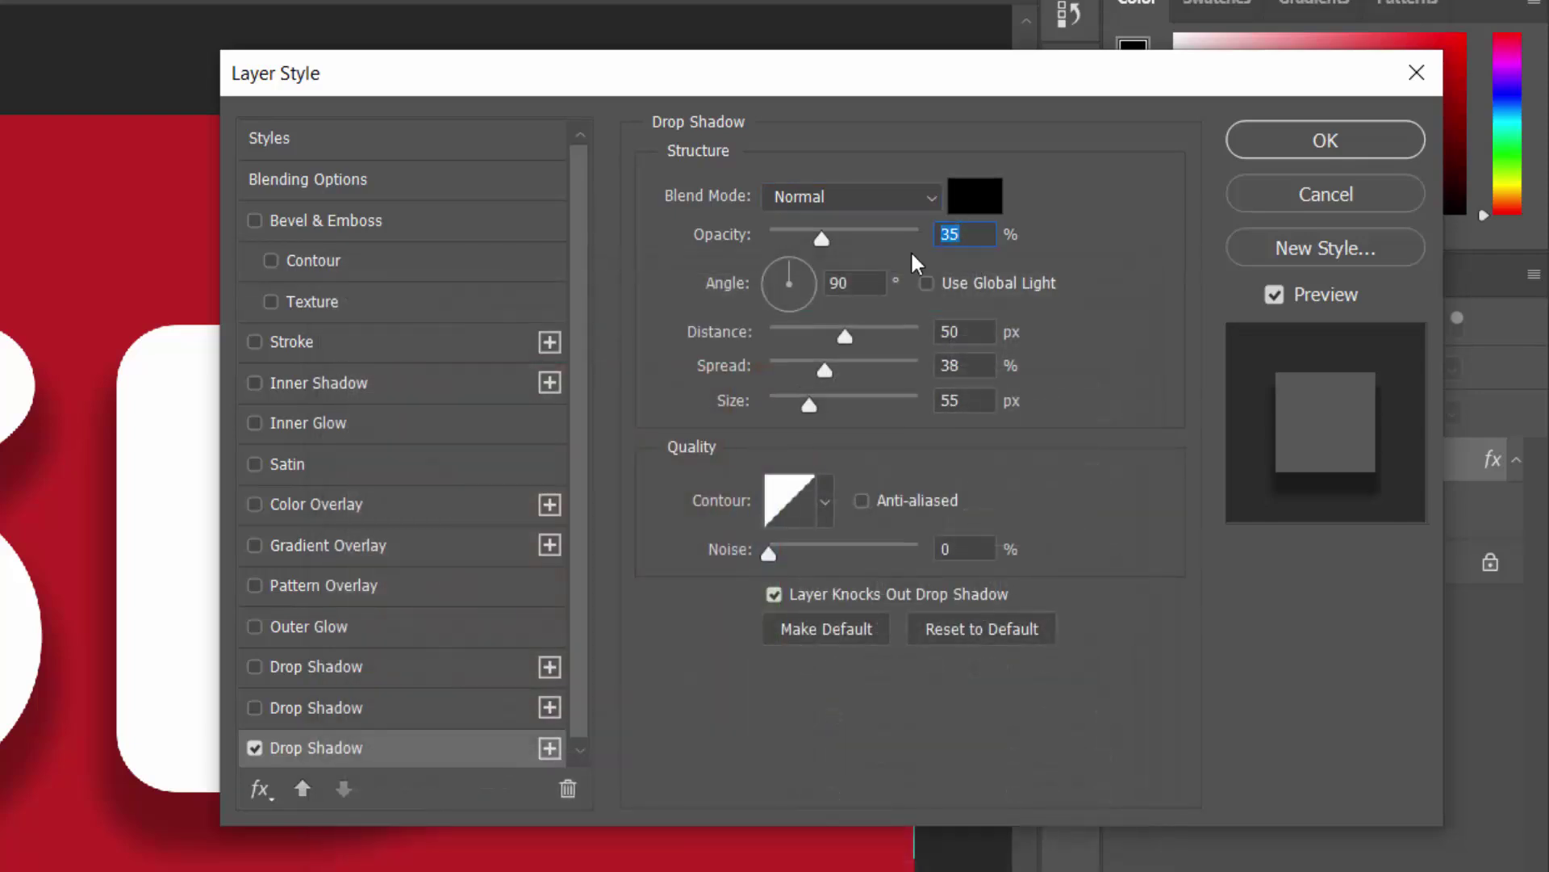
# Set the shadow to 75% opacity, 100° angle, 10 px distance, 0 spread, size 8
pyautogui.write('11')
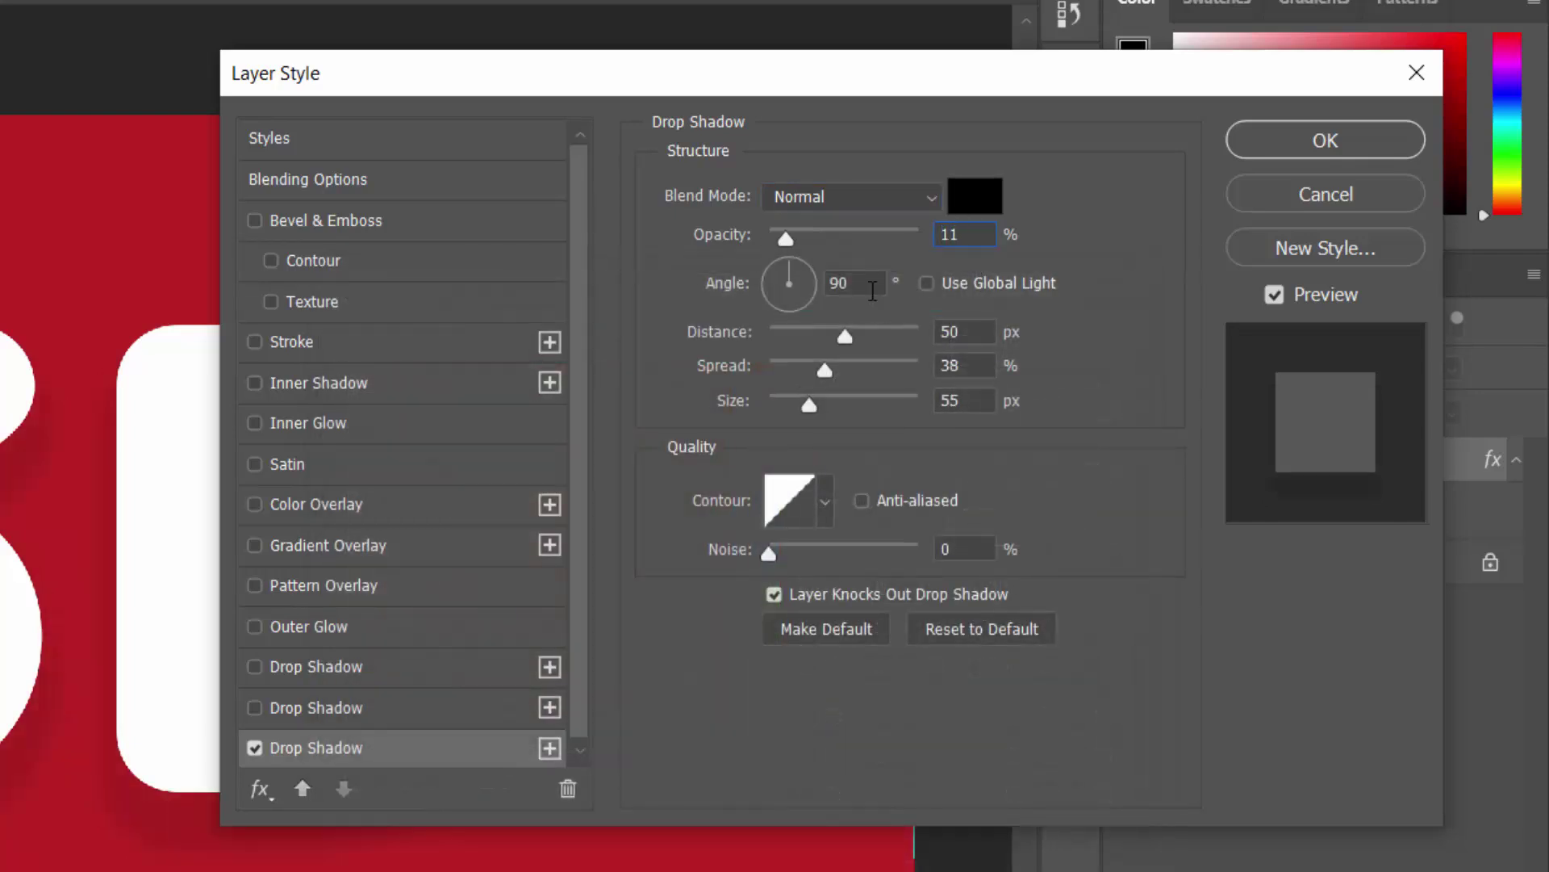
pyautogui.press('Tab')
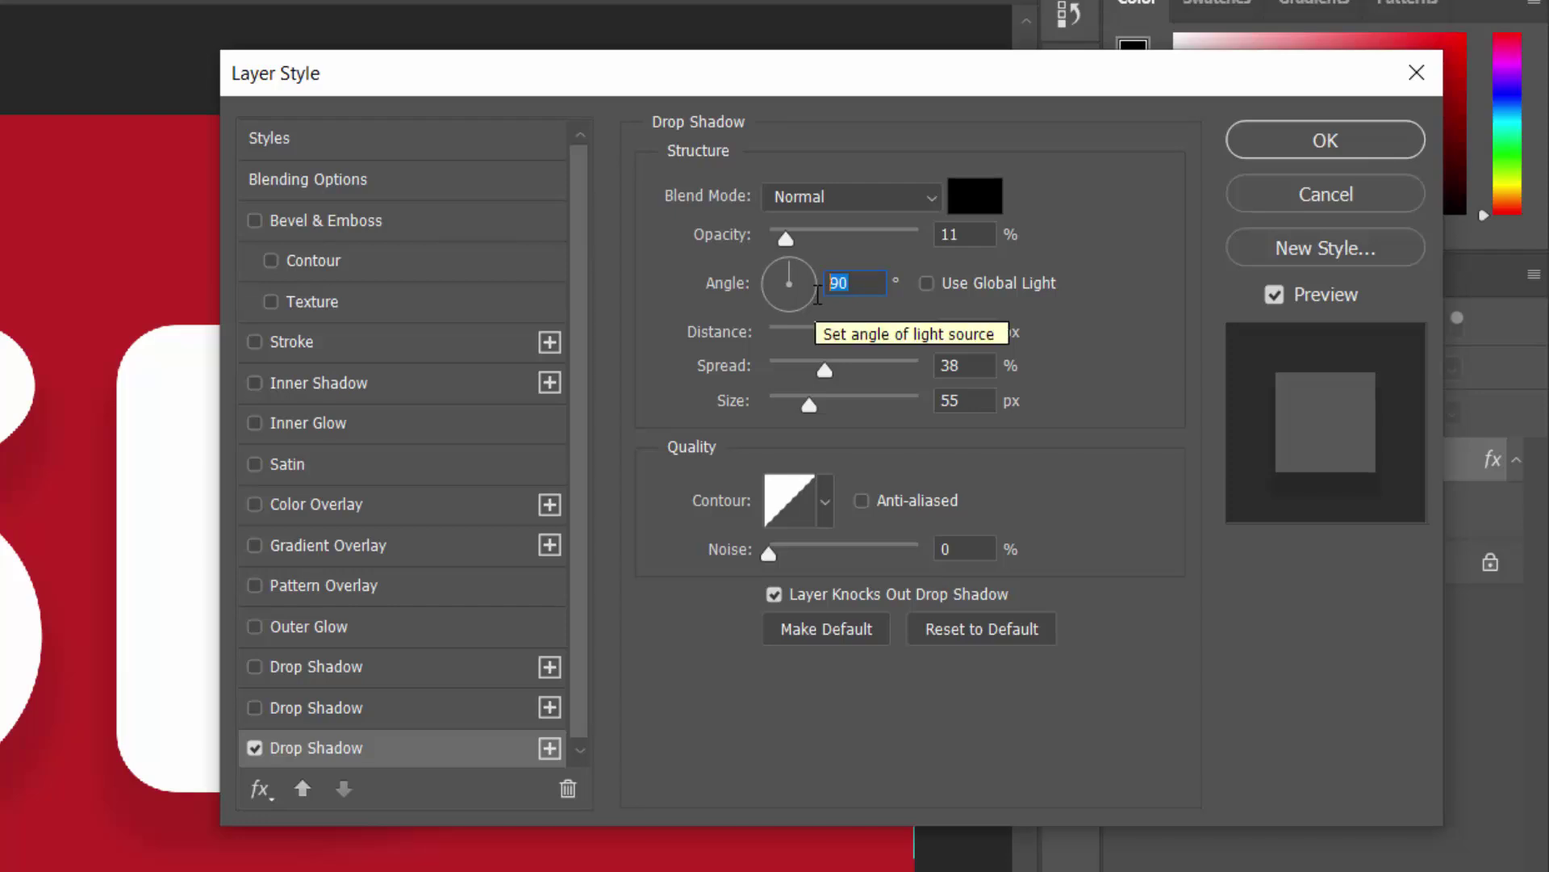
pyautogui.write('100')
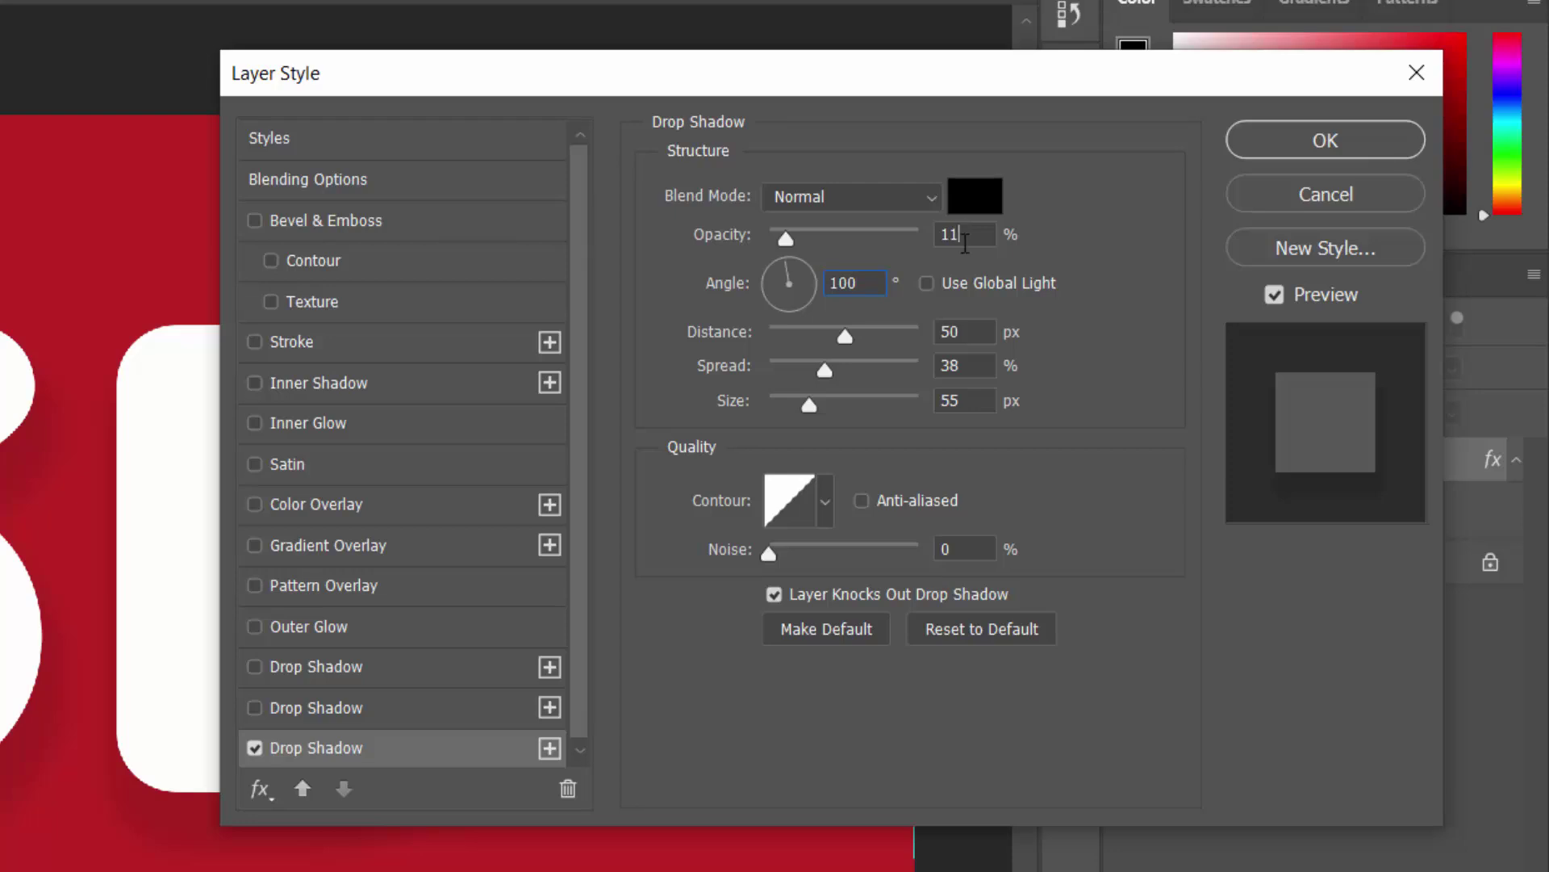
pyautogui.doubleClick(940, 235)
pyautogui.write('1')
pyautogui.write('00')
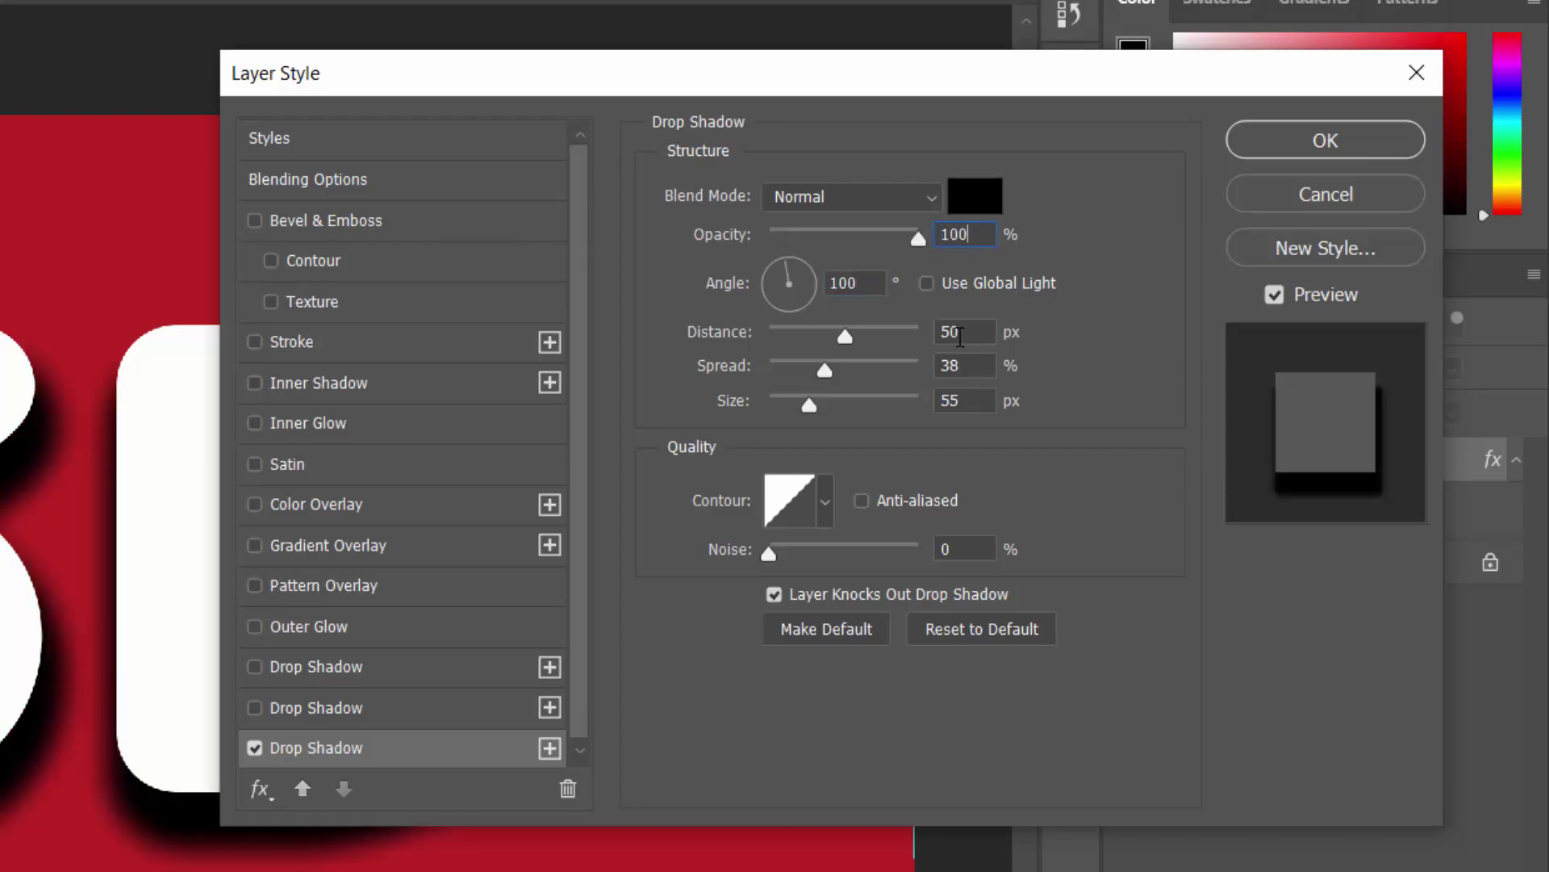
pyautogui.moveTo(964, 331); pyautogui.dragTo(919, 336)
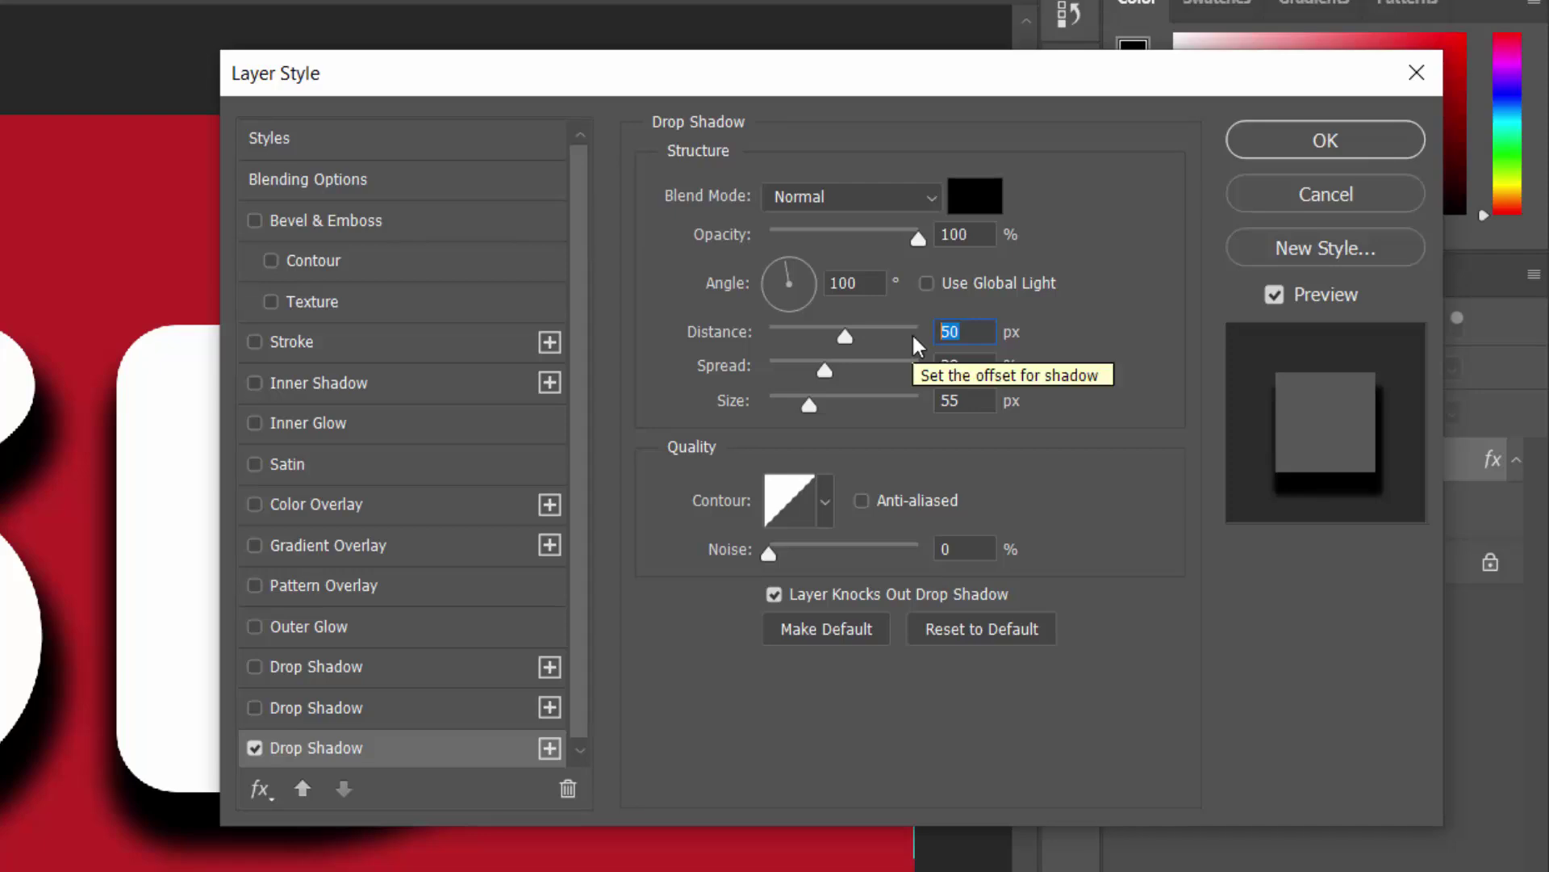
pyautogui.write('10')
pyautogui.press('Tab')
pyautogui.write('0')
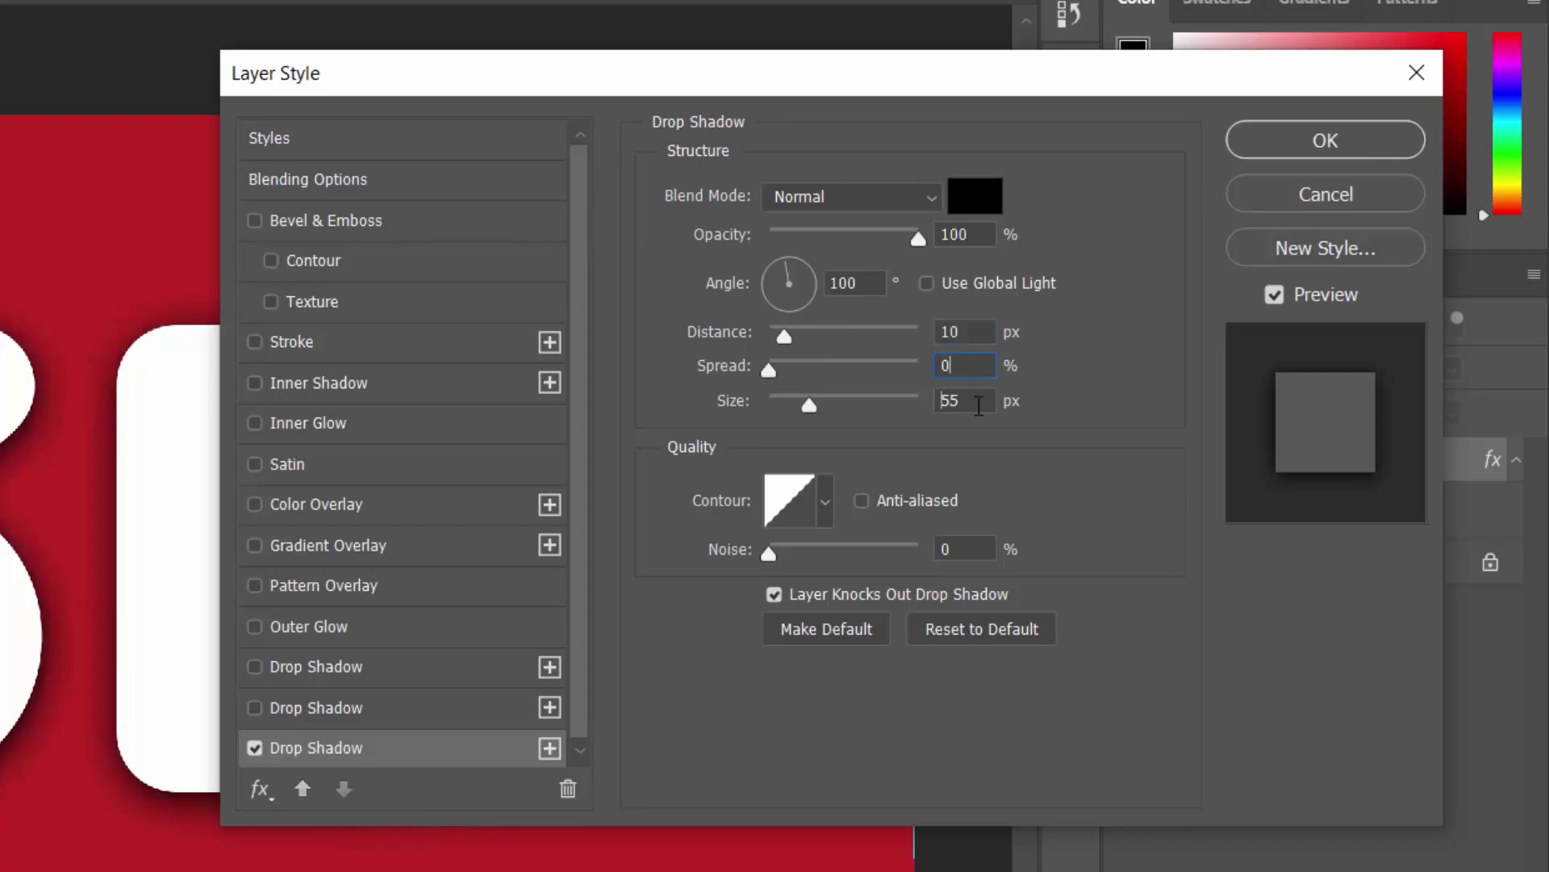
pyautogui.press('Tab')
pyautogui.write('8')
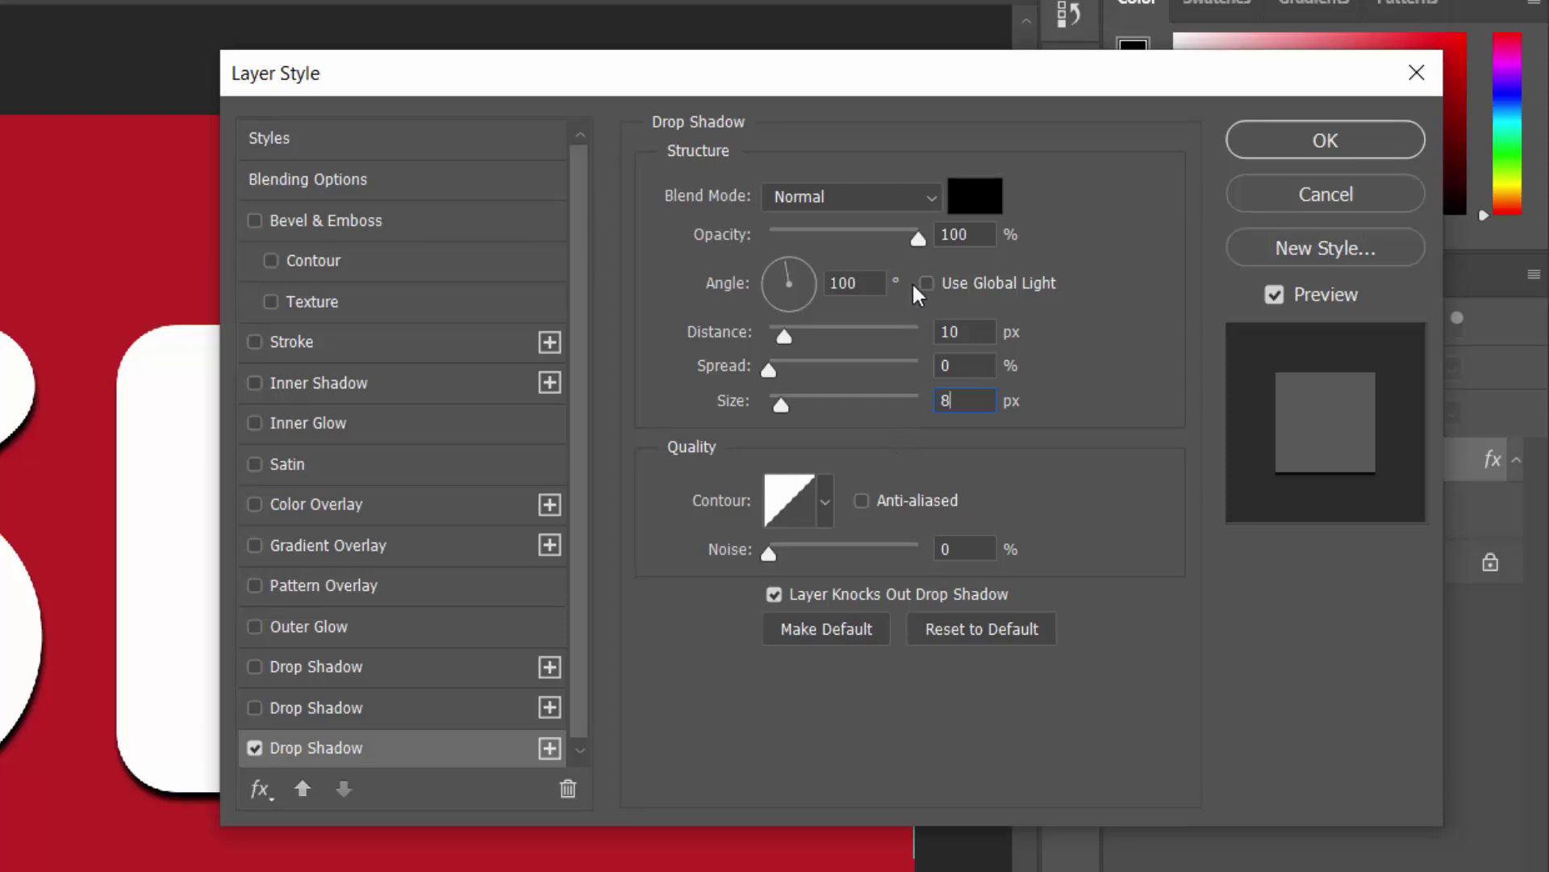
pyautogui.moveTo(910, 244)
pyautogui.mouseDown()
pyautogui.moveTo(864, 241)
pyautogui.moveTo(883, 249)
pyautogui.mouseUp()
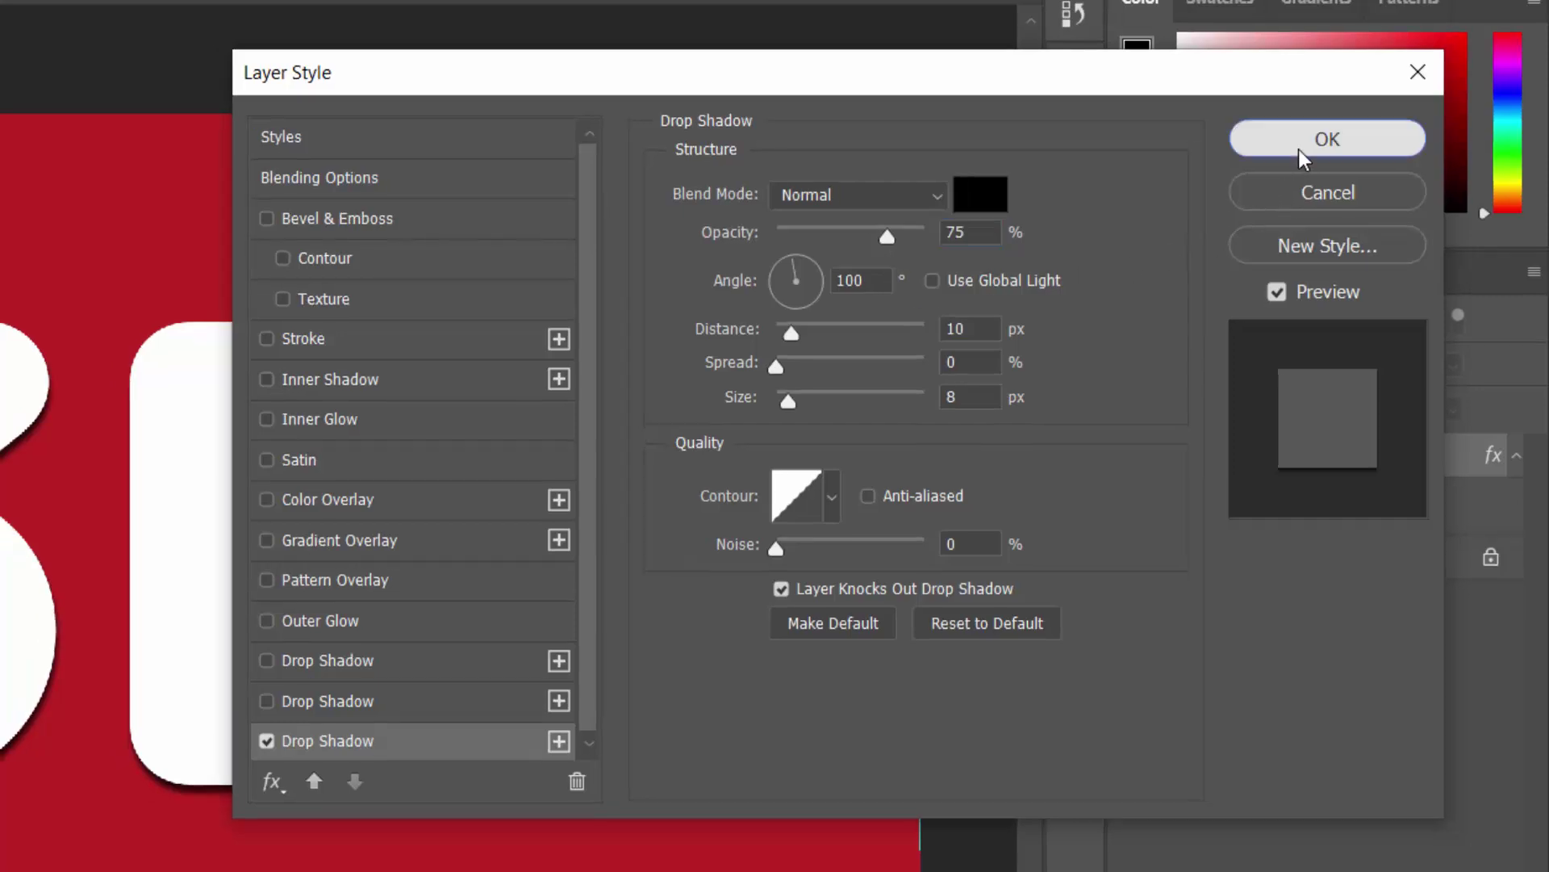
pyautogui.click(1300, 148)
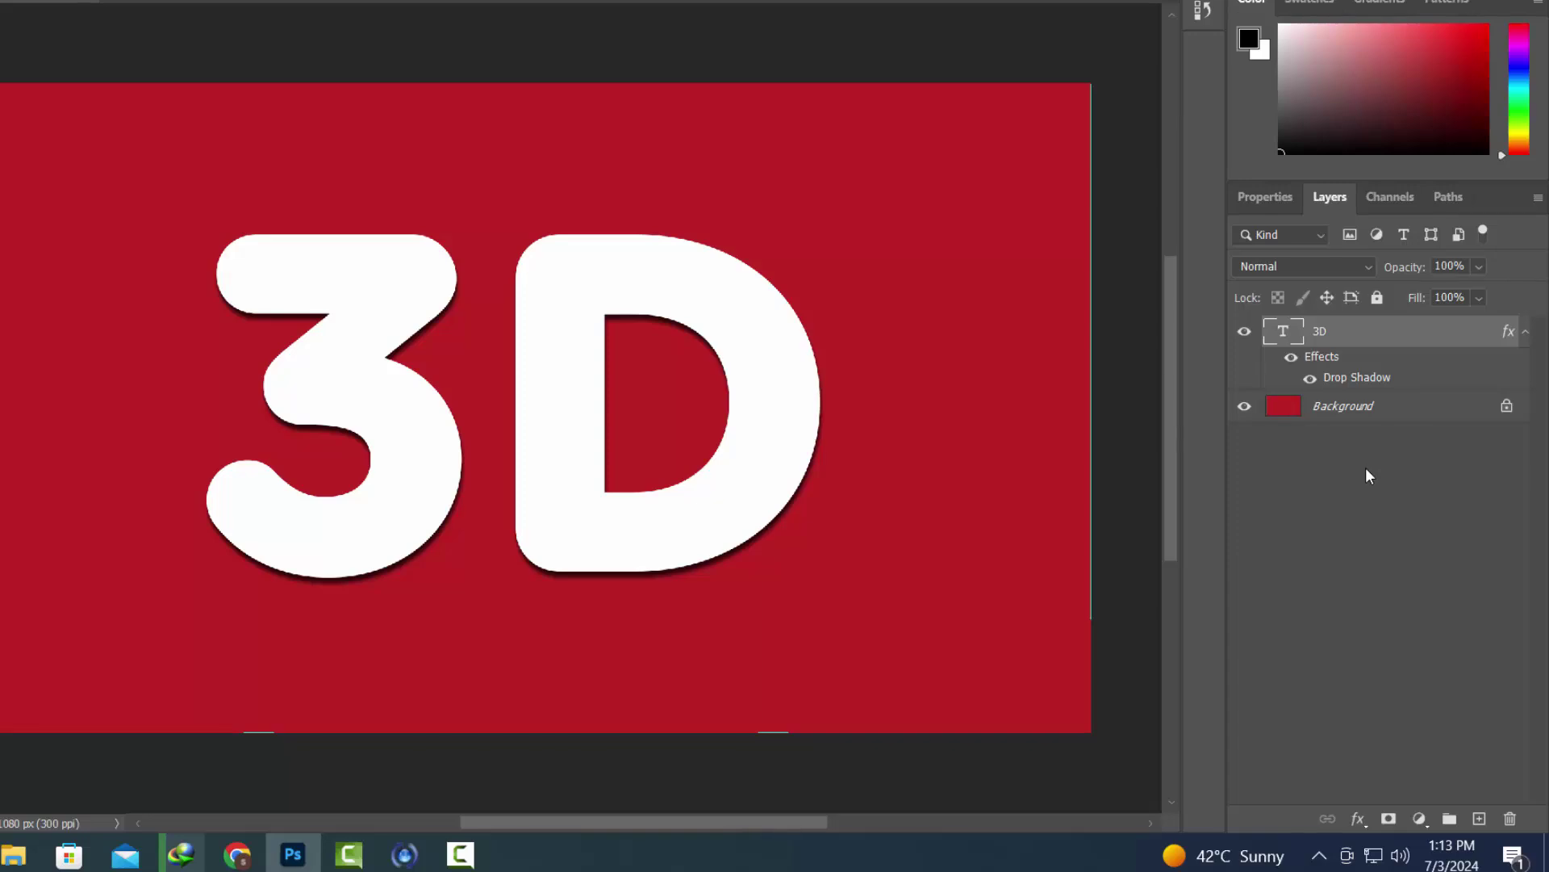
# Nudge the text upward, then repeat the duplicate-transform to stack offset copies up to copy 51
pyautogui.hotkey('ctrl', 't')
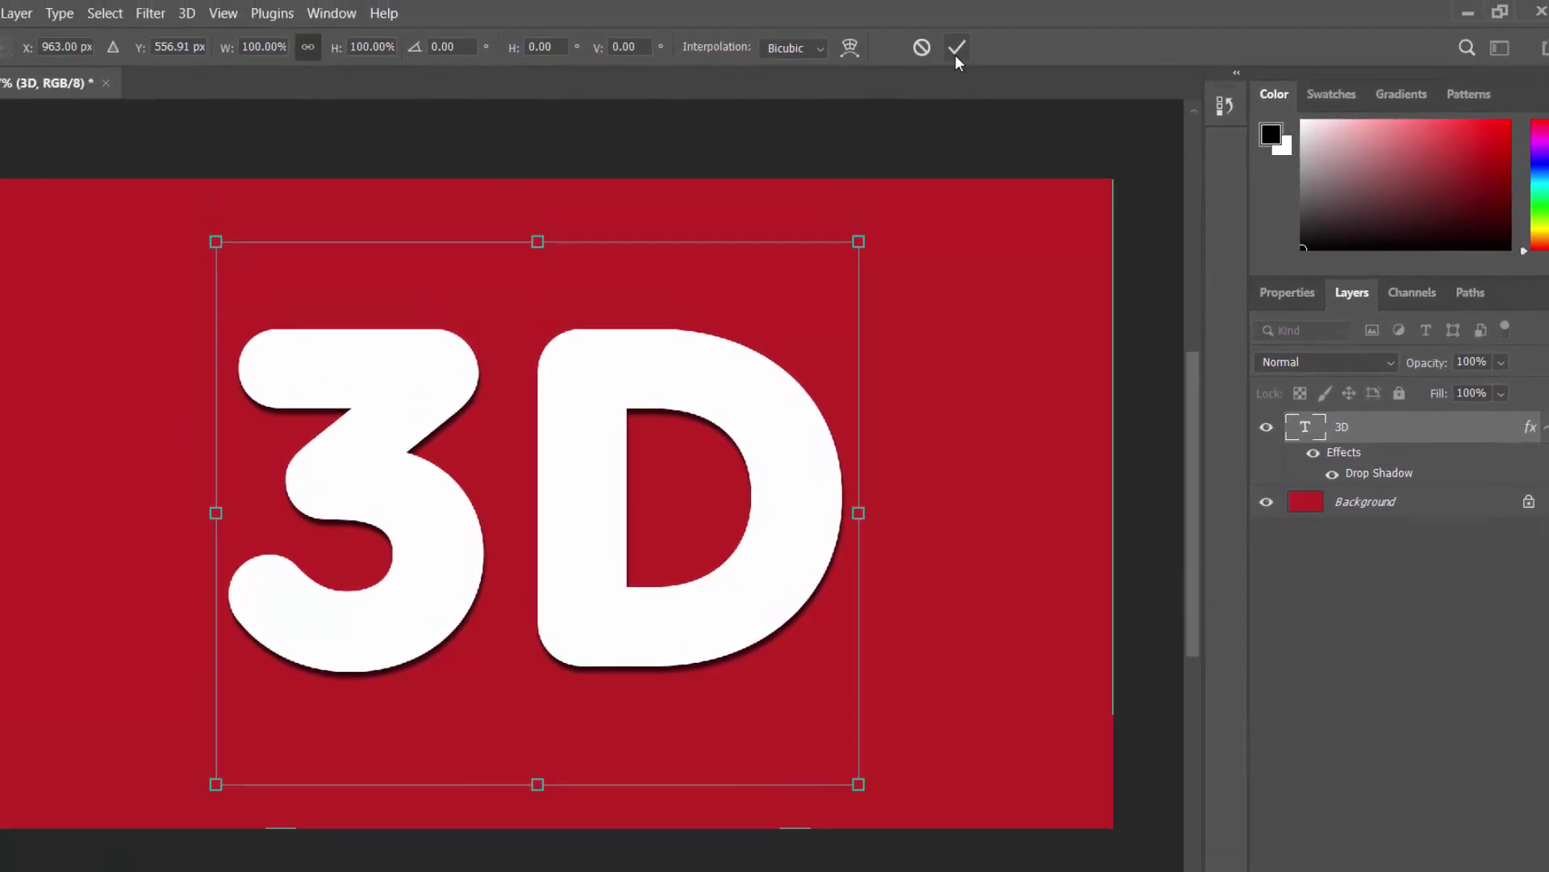
pyautogui.click(956, 50)
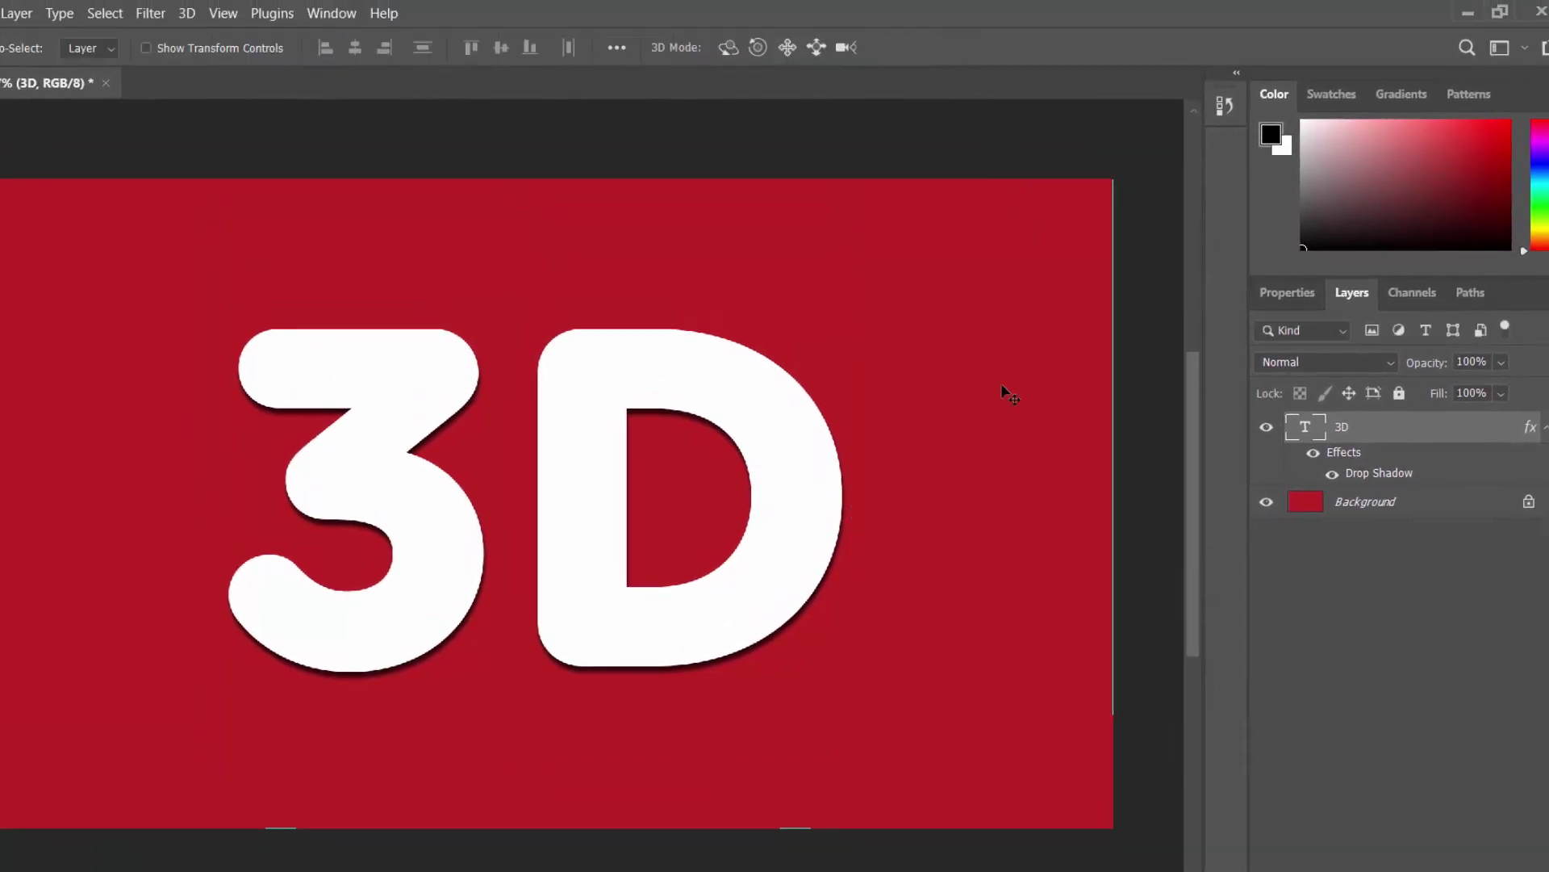
pyautogui.hotkey('ctrl', 'shift', 't')
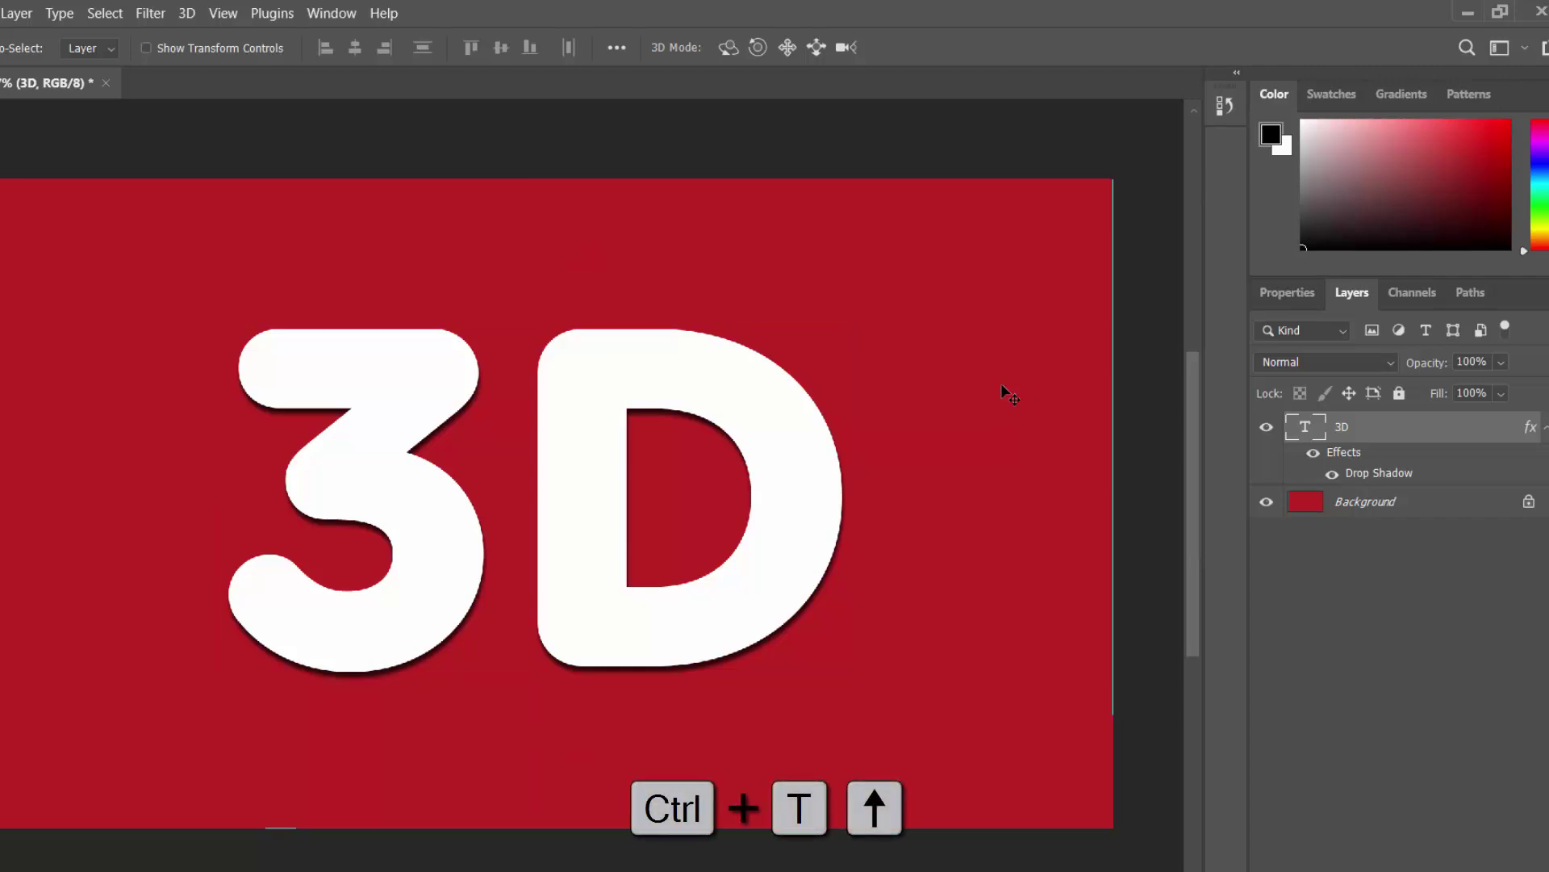
pyautogui.hotkey('ctrl', 'shift', 'alt', 't')
pyautogui.hotkey('ctrl', 'shift', 'alt', 't')
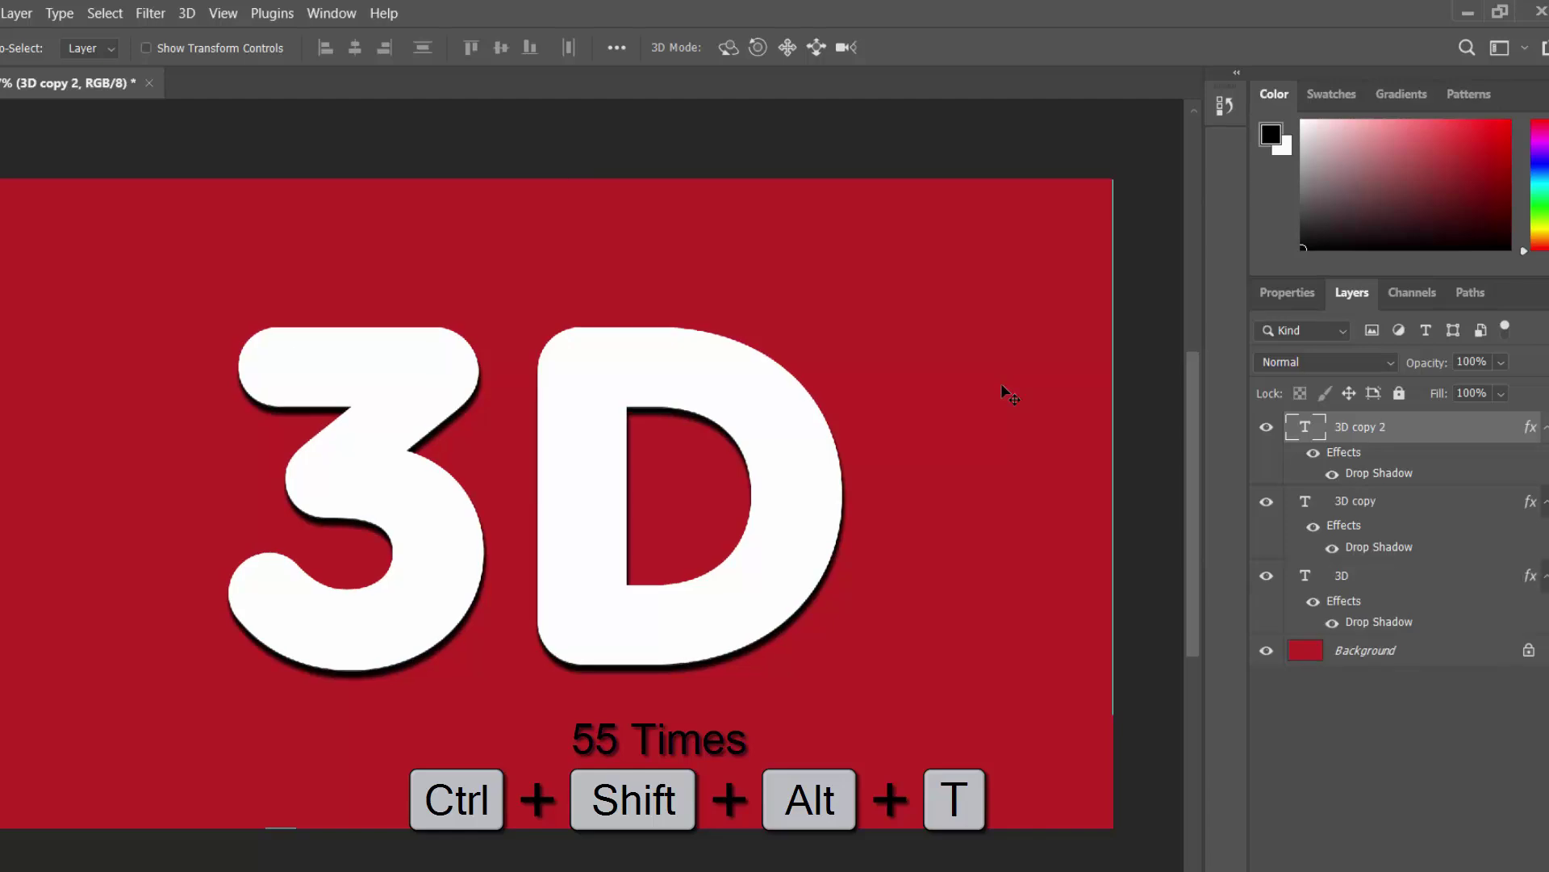
pyautogui.hotkey('ctrl', 'shift', 'alt', 't')
pyautogui.hotkey('ctrl', 'shift', 'alt', 't')
pyautogui.hotkey('ctrl', 'shift', 'alt', 't')
pyautogui.hotkey('ctrl', 'shift', 'alt', 't')
pyautogui.hotkey('ctrl', 'shift', 'alt', 't')
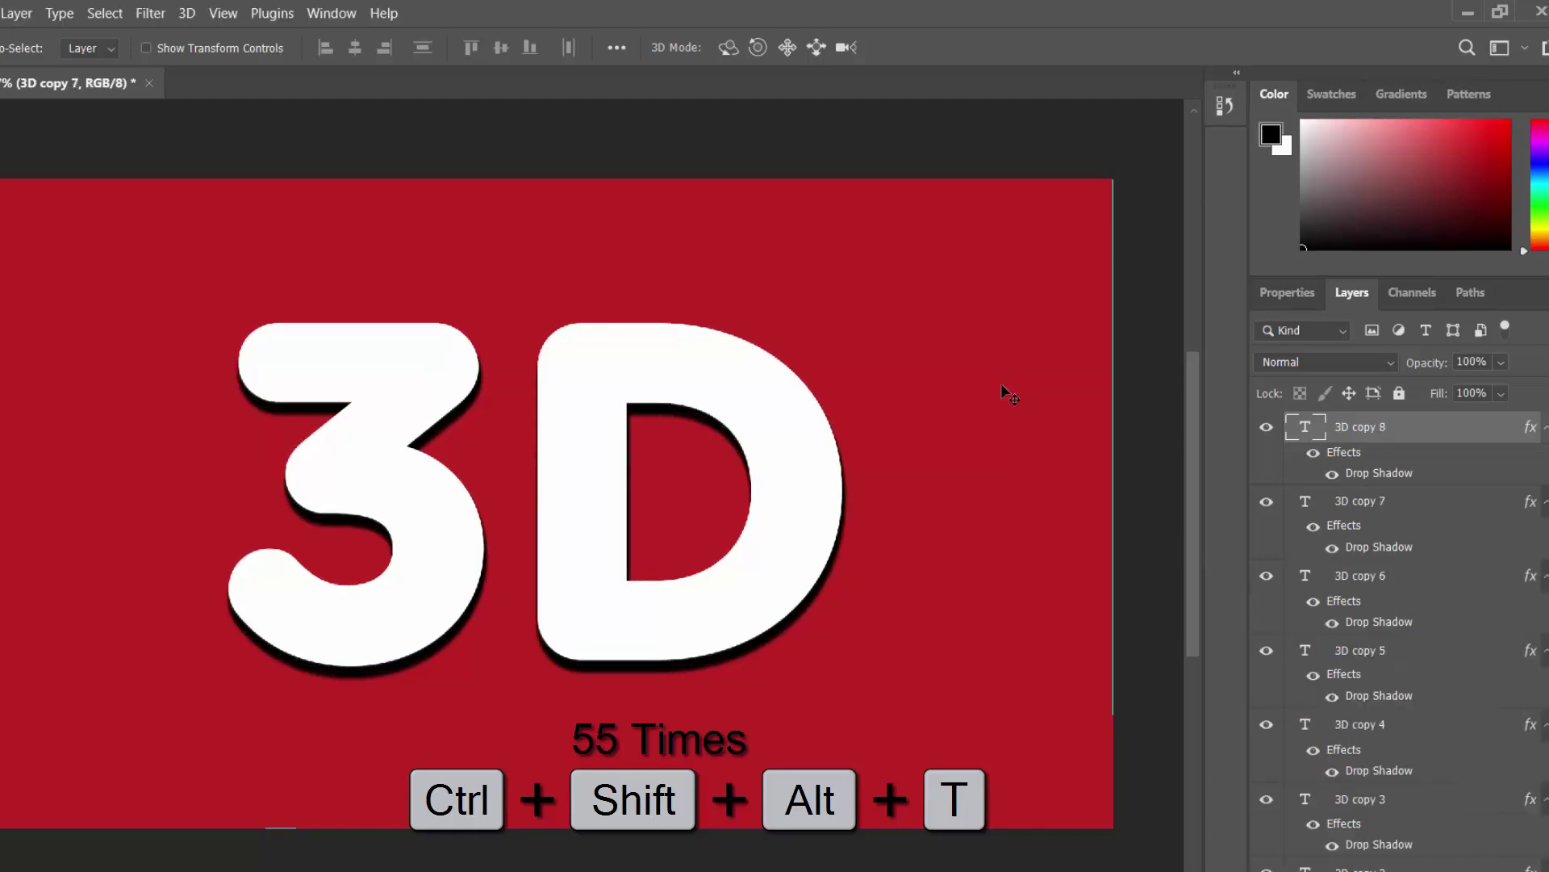
pyautogui.hotkey('ctrl', 'shift', 'alt', 't')
pyautogui.hotkey('ctrl', 'shift', 'alt', 't')
pyautogui.hotkey('ctrl', 'shift', 'alt', 't')
pyautogui.hotkey('ctrl', 'shift', 'alt', 't')
pyautogui.hotkey('ctrl', 'shift', 'alt', 't')
pyautogui.hotkey('ctrl', 'shift', 'alt', 't')
pyautogui.hotkey('ctrl', 'shift', 'alt', 't')
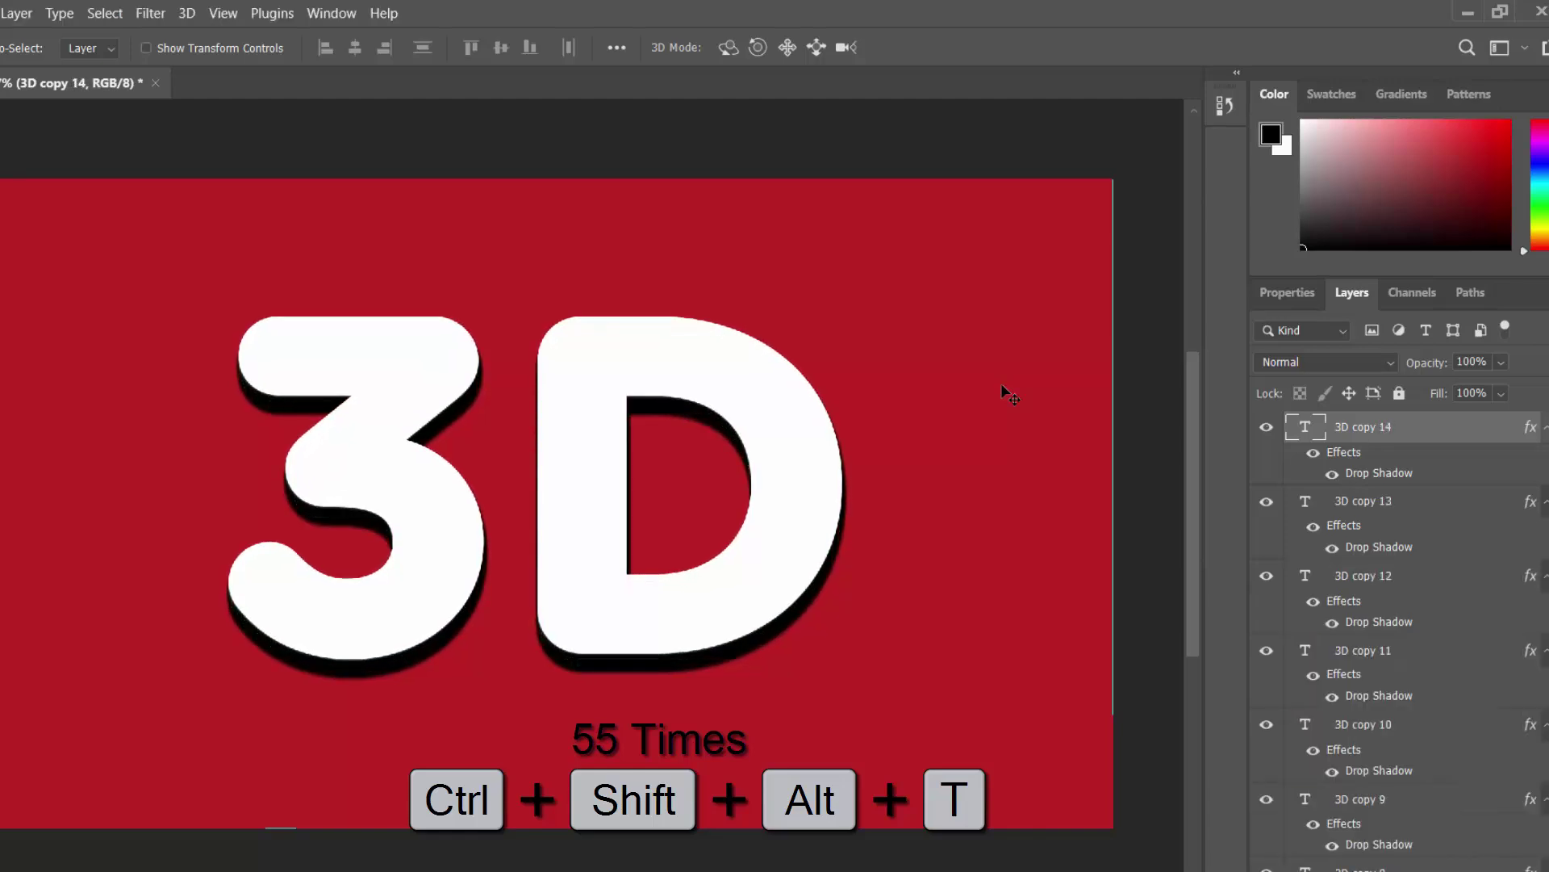
pyautogui.hotkey('ctrl', 'shift', 'alt', 't')
pyautogui.hotkey('ctrl', 'shift', 'alt', 't')
pyautogui.hotkey('ctrl', 'shift', 'alt', 't')
pyautogui.hotkey('ctrl', 'shift', 'alt', 't')
pyautogui.hotkey('ctrl', 'shift', 'alt', 't')
pyautogui.hotkey('ctrl', 'shift', 'alt', 't')
pyautogui.hotkey('ctrl', 'shift', 'alt', 't')
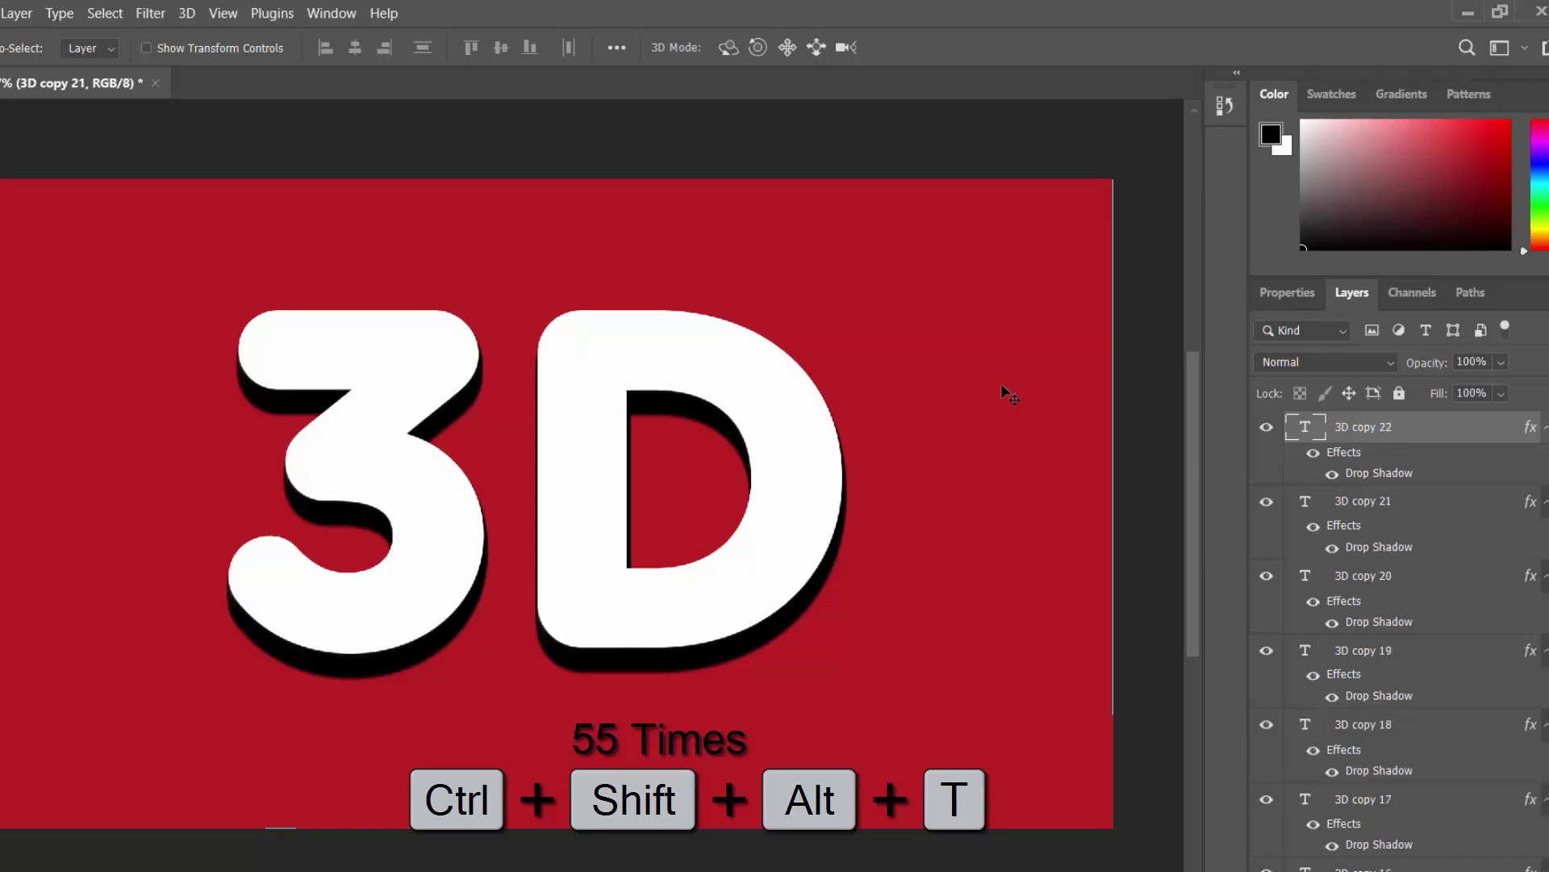
pyautogui.hotkey('ctrl', 'shift', 'alt', 't')
pyautogui.hotkey('ctrl', 'shift', 'alt', 't')
pyautogui.hotkey('ctrl', 'shift', 'alt', 't')
pyautogui.hotkey('ctrl', 'shift', 'alt', 't')
pyautogui.hotkey('ctrl', 'shift', 'alt', 't')
pyautogui.hotkey('ctrl', 'shift', 'alt', 't')
pyautogui.hotkey('ctrl', 'shift', 'alt', 't')
pyautogui.hotkey('ctrl', 'shift', 'alt', 't')
pyautogui.hotkey('ctrl', 'shift', 'alt', 't')
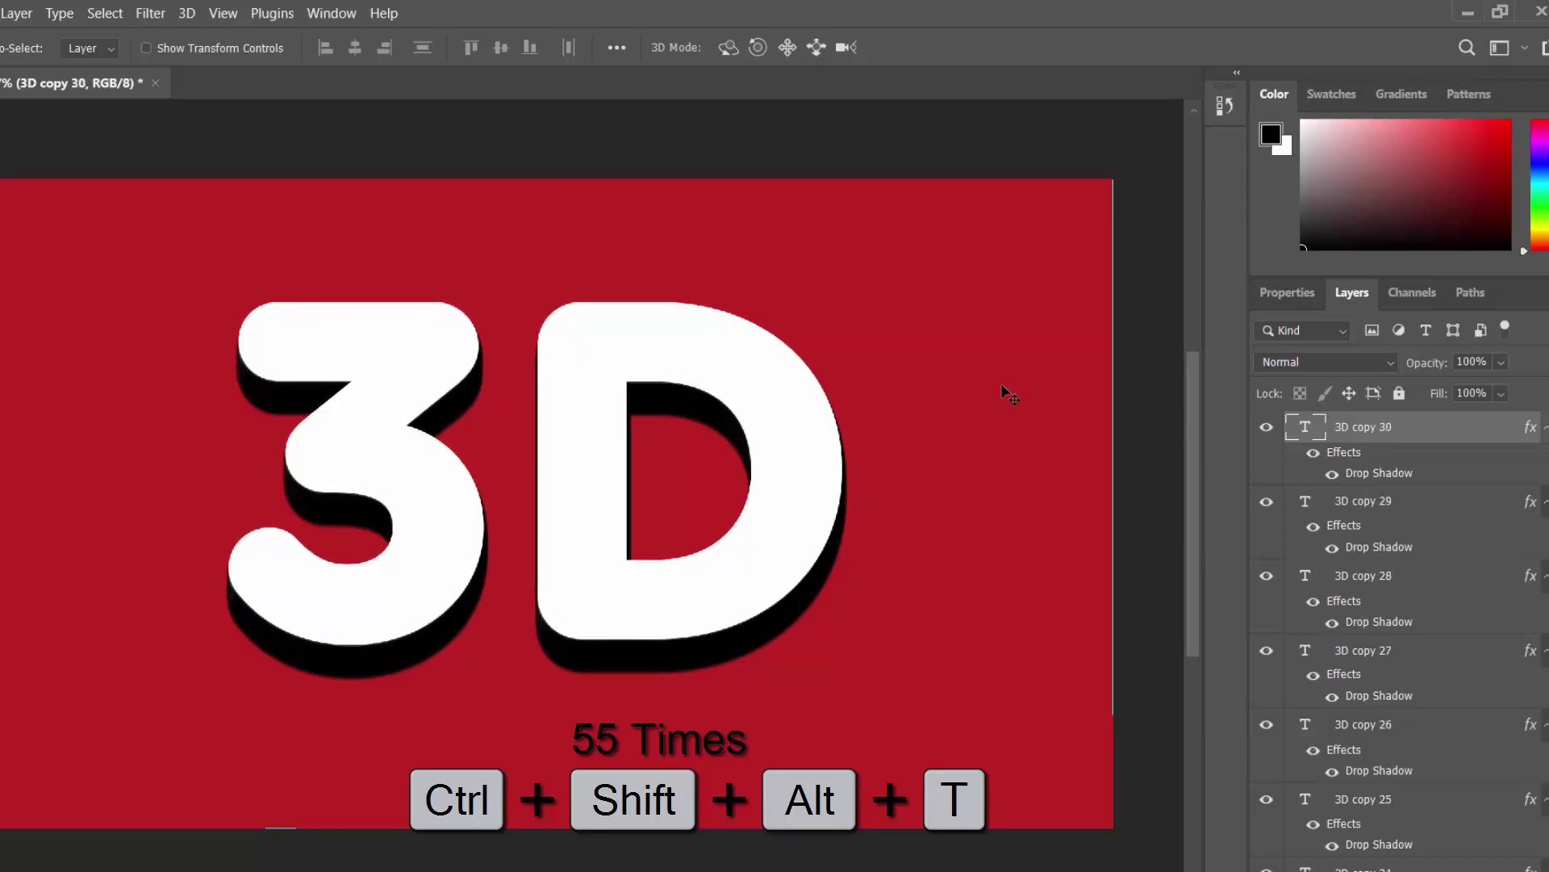
pyautogui.hotkey('ctrl', 'shift', 'alt', 't')
pyautogui.hotkey('ctrl', 'shift', 'alt', 't')
pyautogui.hotkey('ctrl', 'shift', 'alt', 't')
pyautogui.hotkey('ctrl', 'shift', 'alt', 't')
pyautogui.hotkey('ctrl', 'shift', 'alt', 't')
pyautogui.hotkey('ctrl', 'shift', 'alt', 't')
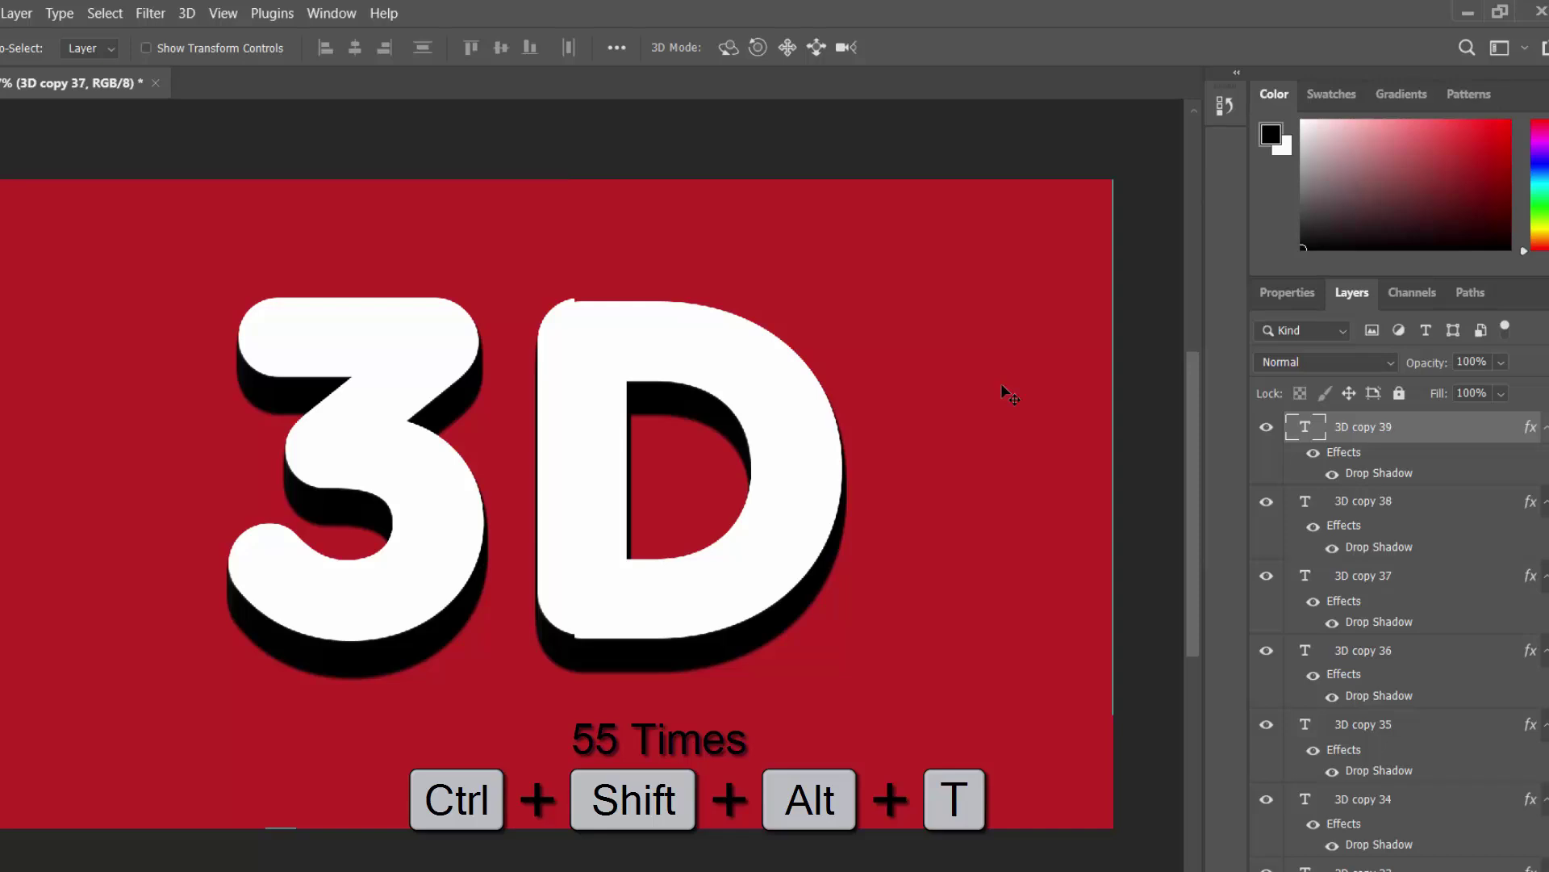
pyautogui.hotkey('ctrl', 'shift', 'alt', 't')
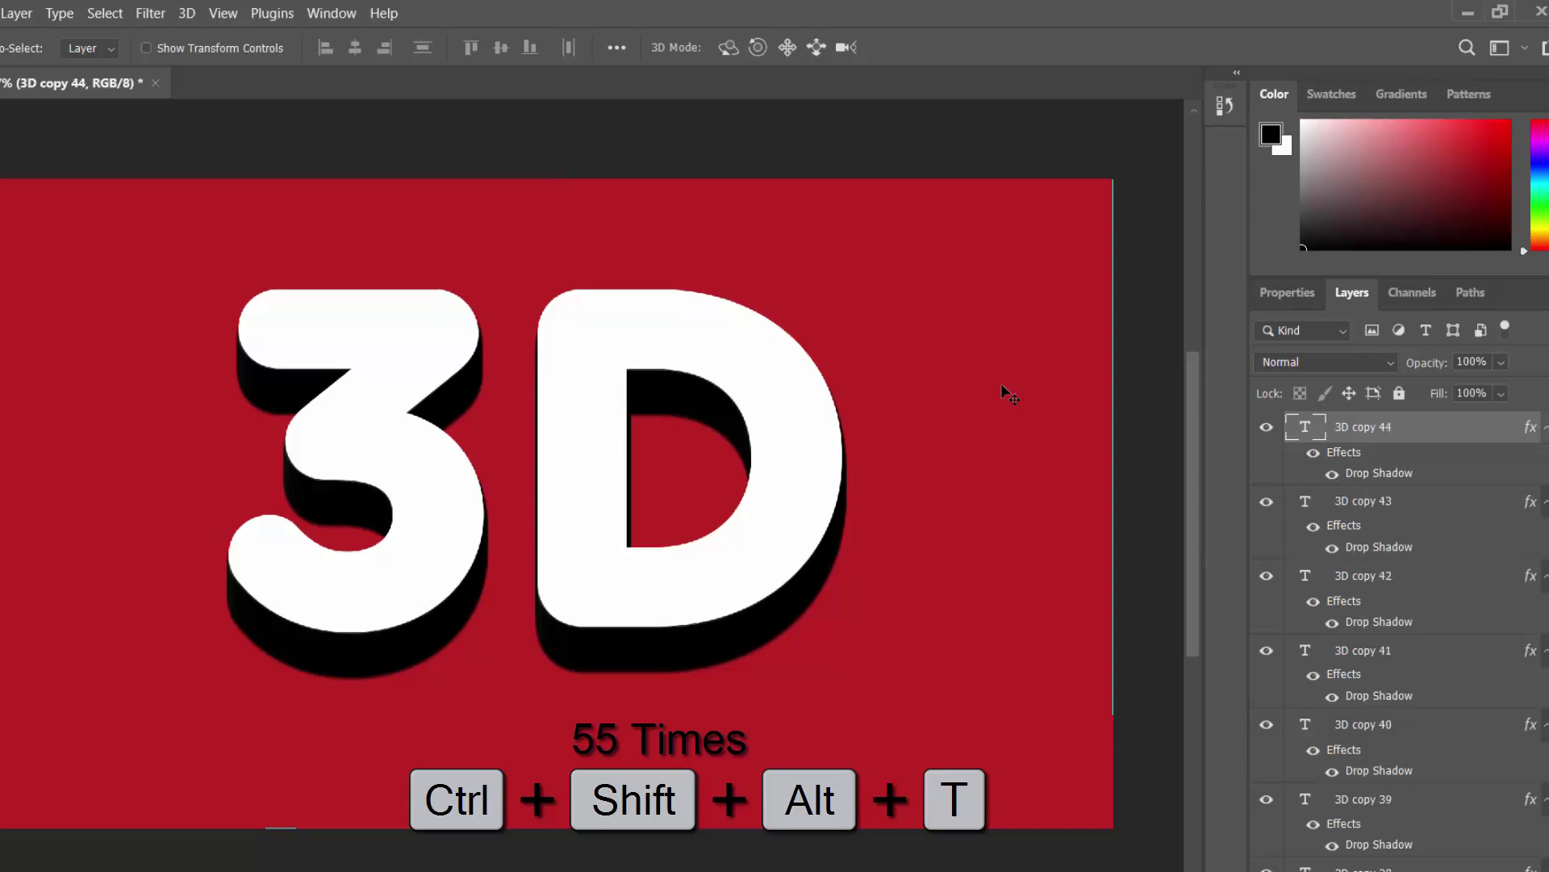
pyautogui.hotkey('ctrl', 'shift', 'alt', 't')
pyautogui.hotkey('ctrl', 'shift', 'alt', 't')
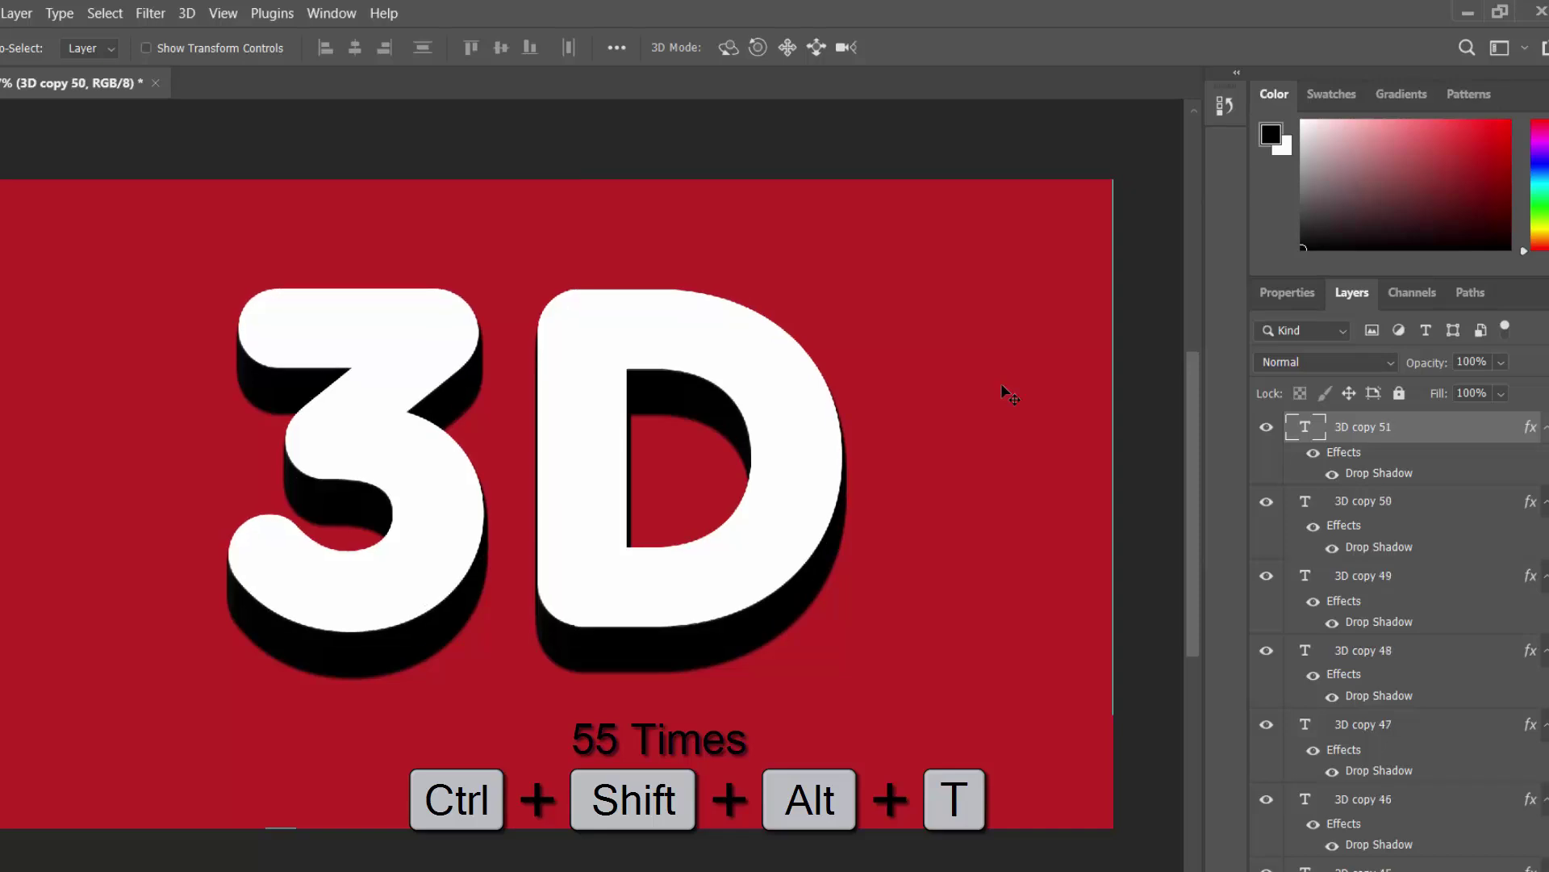
pyautogui.hotkey('ctrl', 'shift', 'alt', 't')
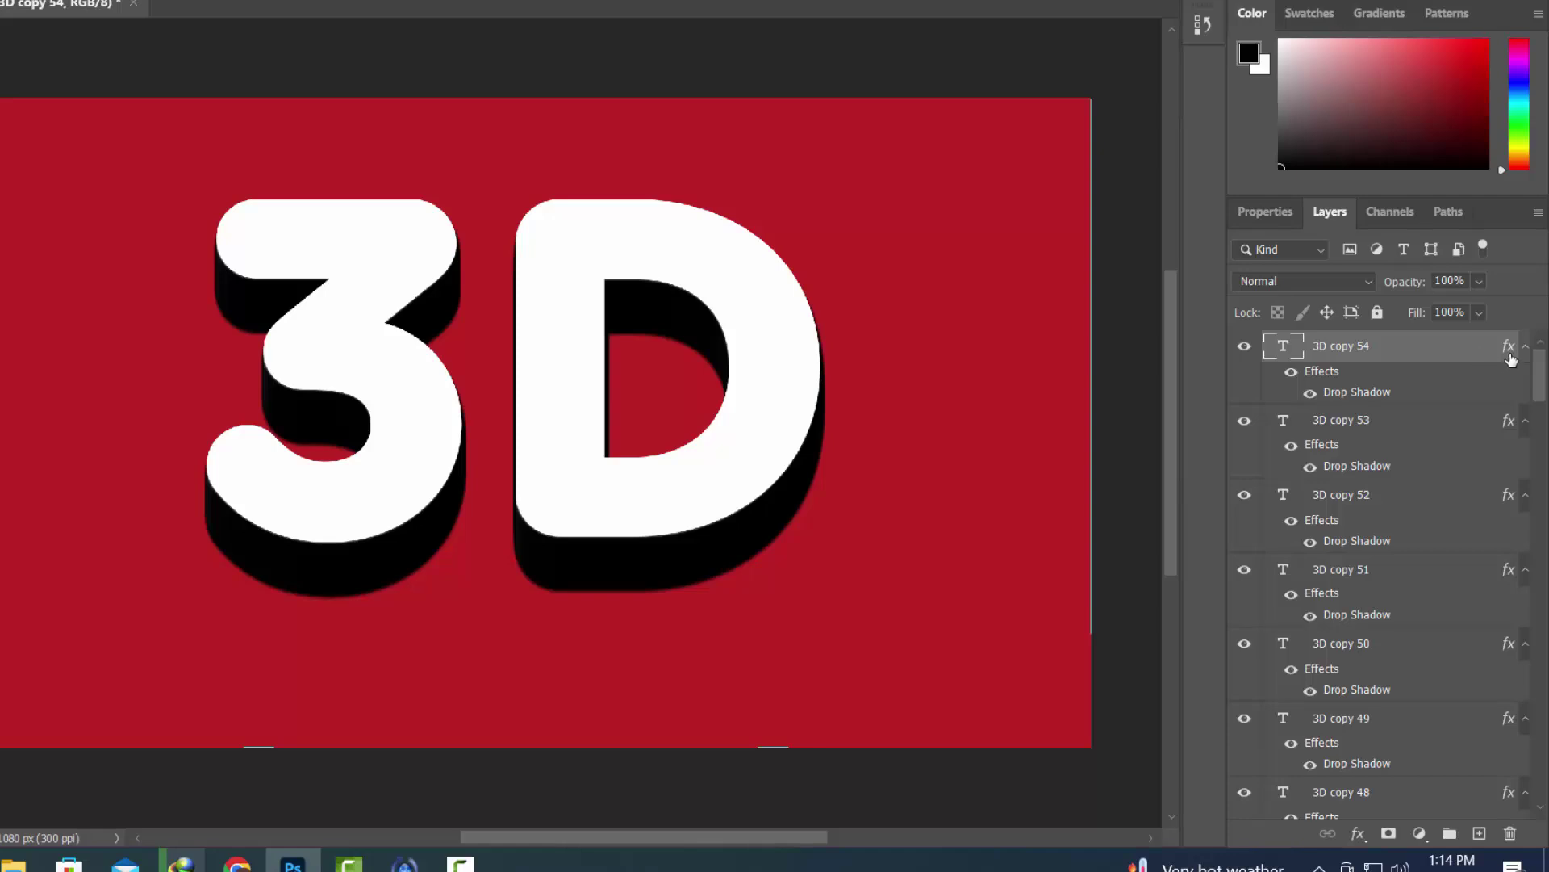
# Select the original '3D' text layer at the bottom of the Layers panel
pyautogui.scroll(-5, 1436, 623)
pyautogui.scroll(-5, 1428, 665)
pyautogui.scroll(-5, 1428, 737)
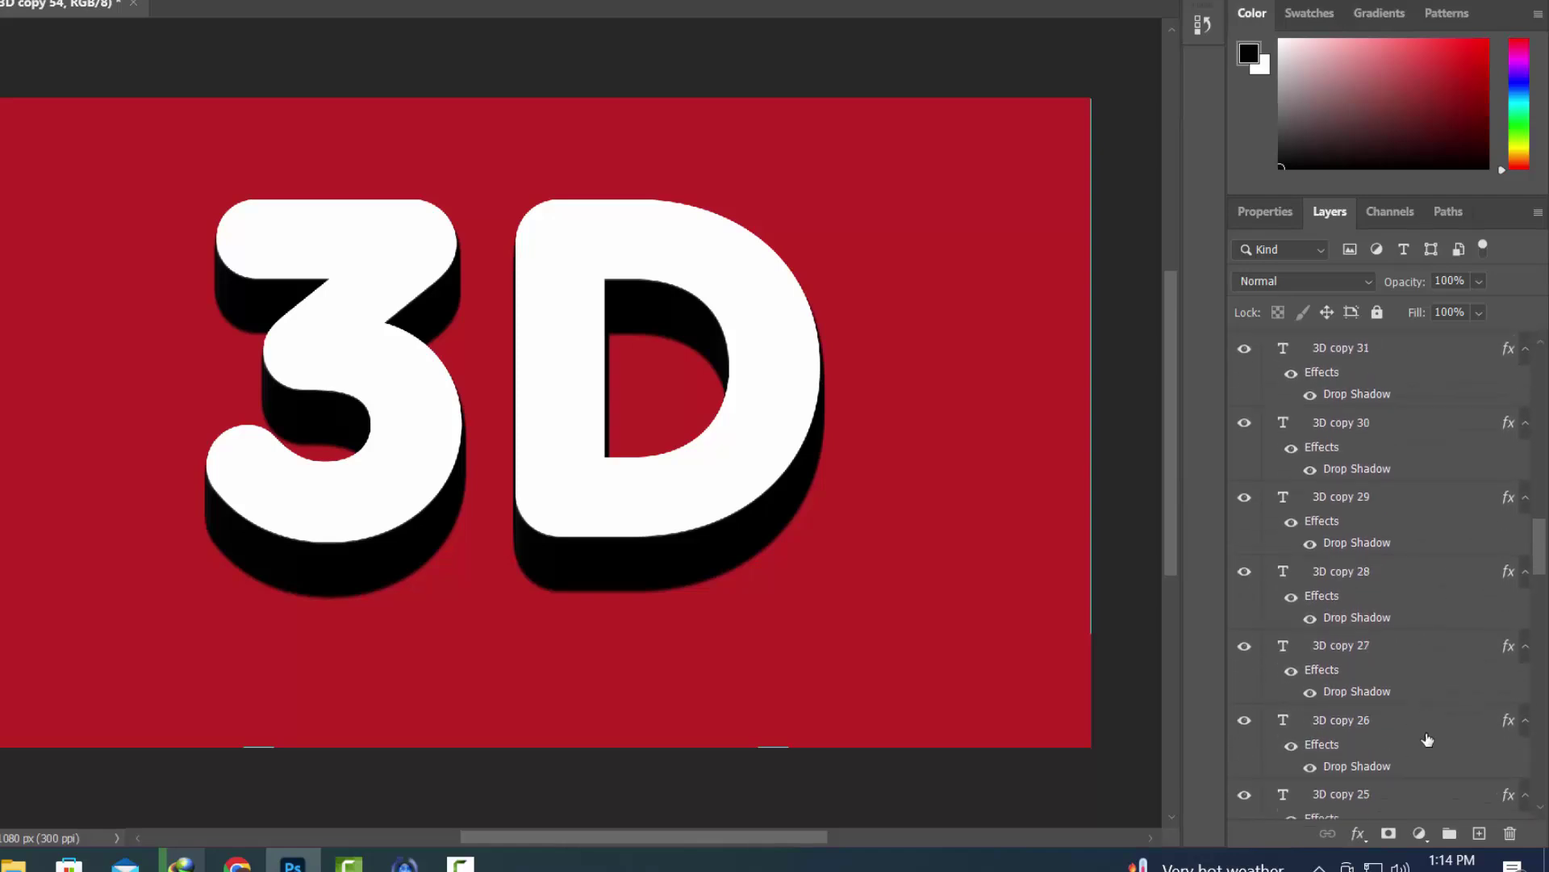
pyautogui.scroll(-5, 1425, 762)
pyautogui.scroll(-5, 1425, 763)
pyautogui.scroll(-5, 1422, 752)
pyautogui.scroll(-5, 1423, 751)
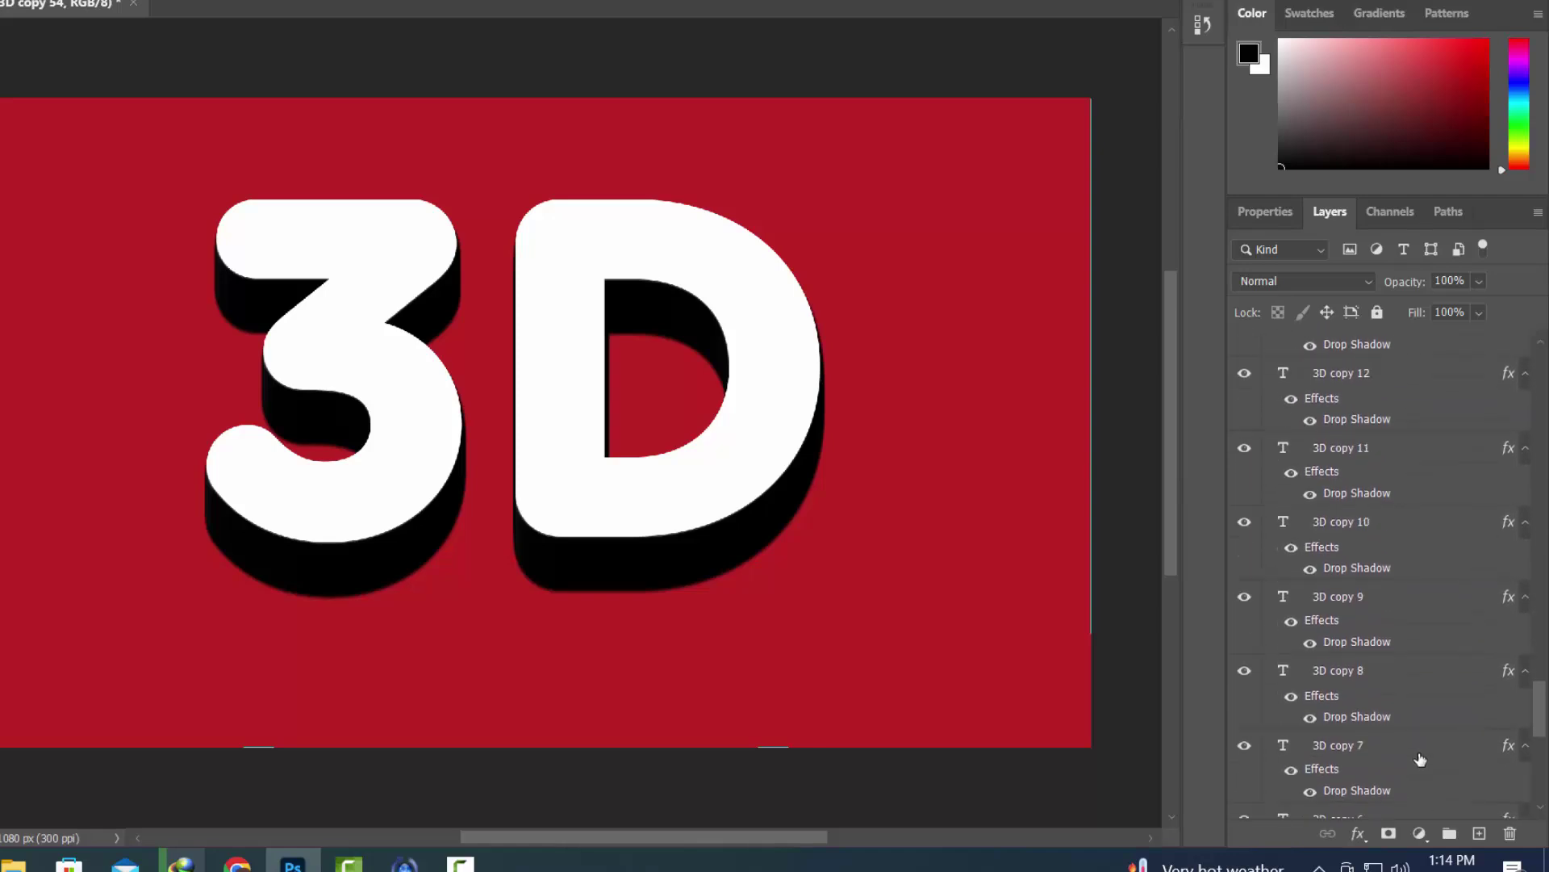
pyautogui.scroll(-5, 1429, 755)
pyautogui.scroll(-2, 1440, 757)
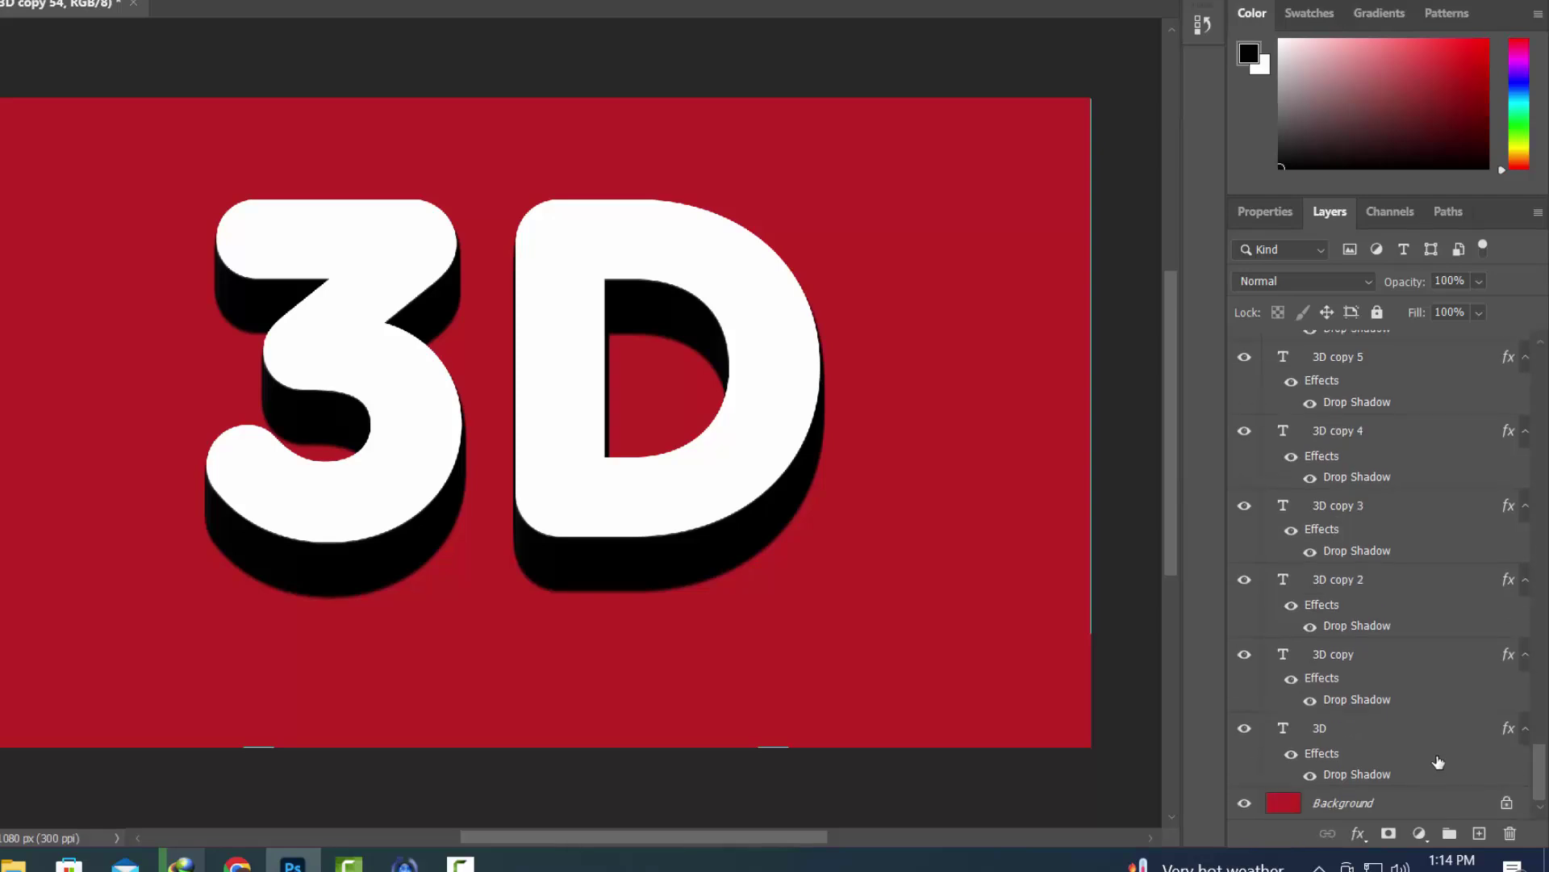
pyautogui.click(1389, 740)
pyautogui.moveTo(1540, 772); pyautogui.dragTo(1538, 276)
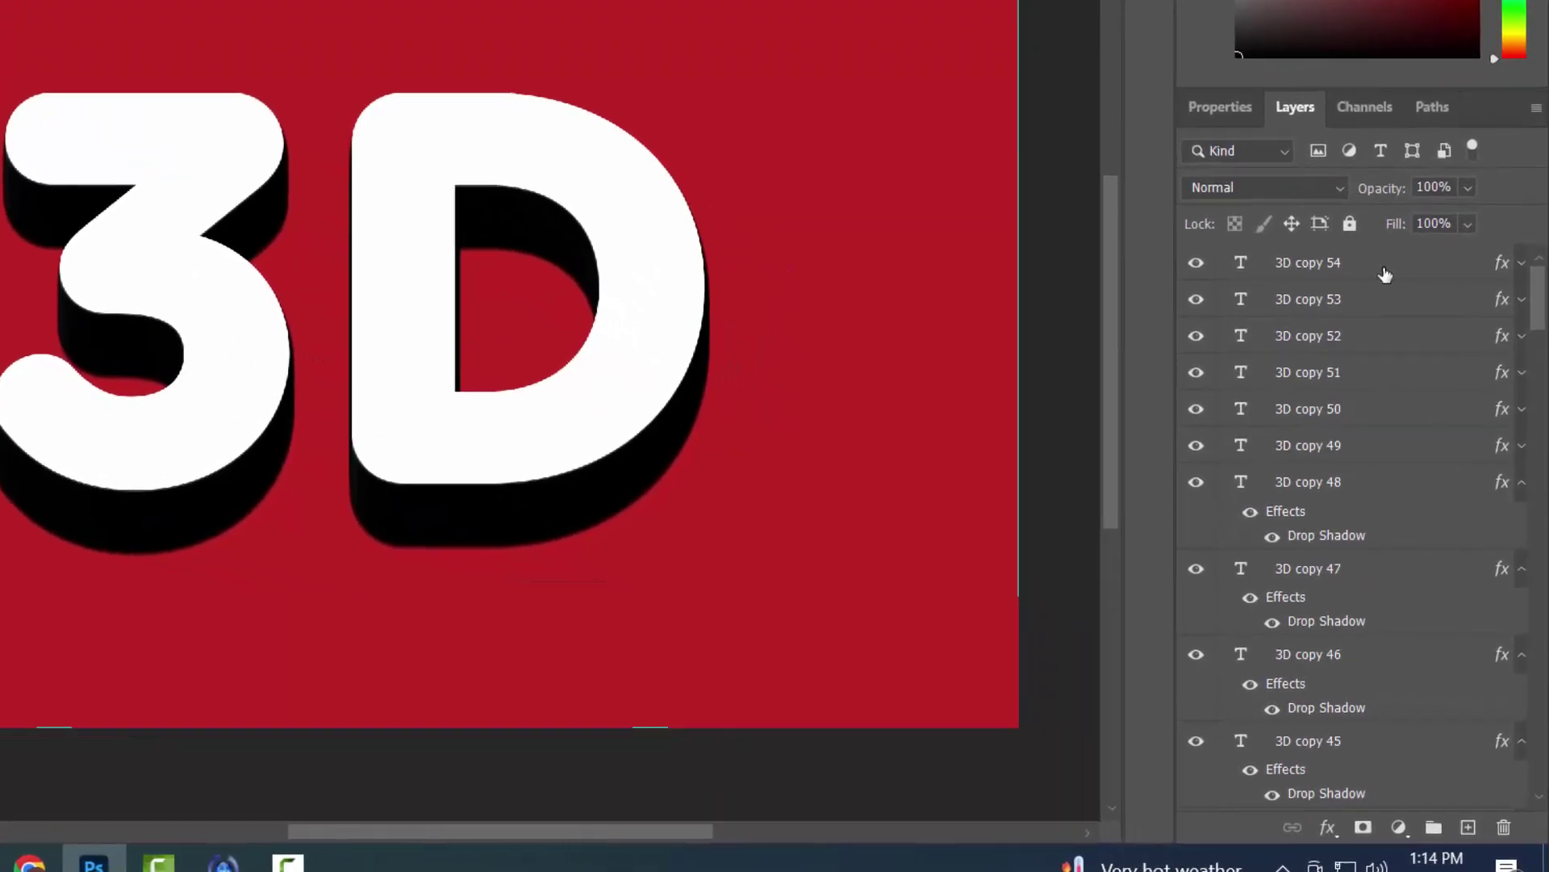
# Group layers '3D' through '3D copy 54' and name the group '3D'
pyautogui.keyDown('shift'); pyautogui.click(1408, 347); pyautogui.keyUp('shift')
pyautogui.hotkey('ctrl', 'g')
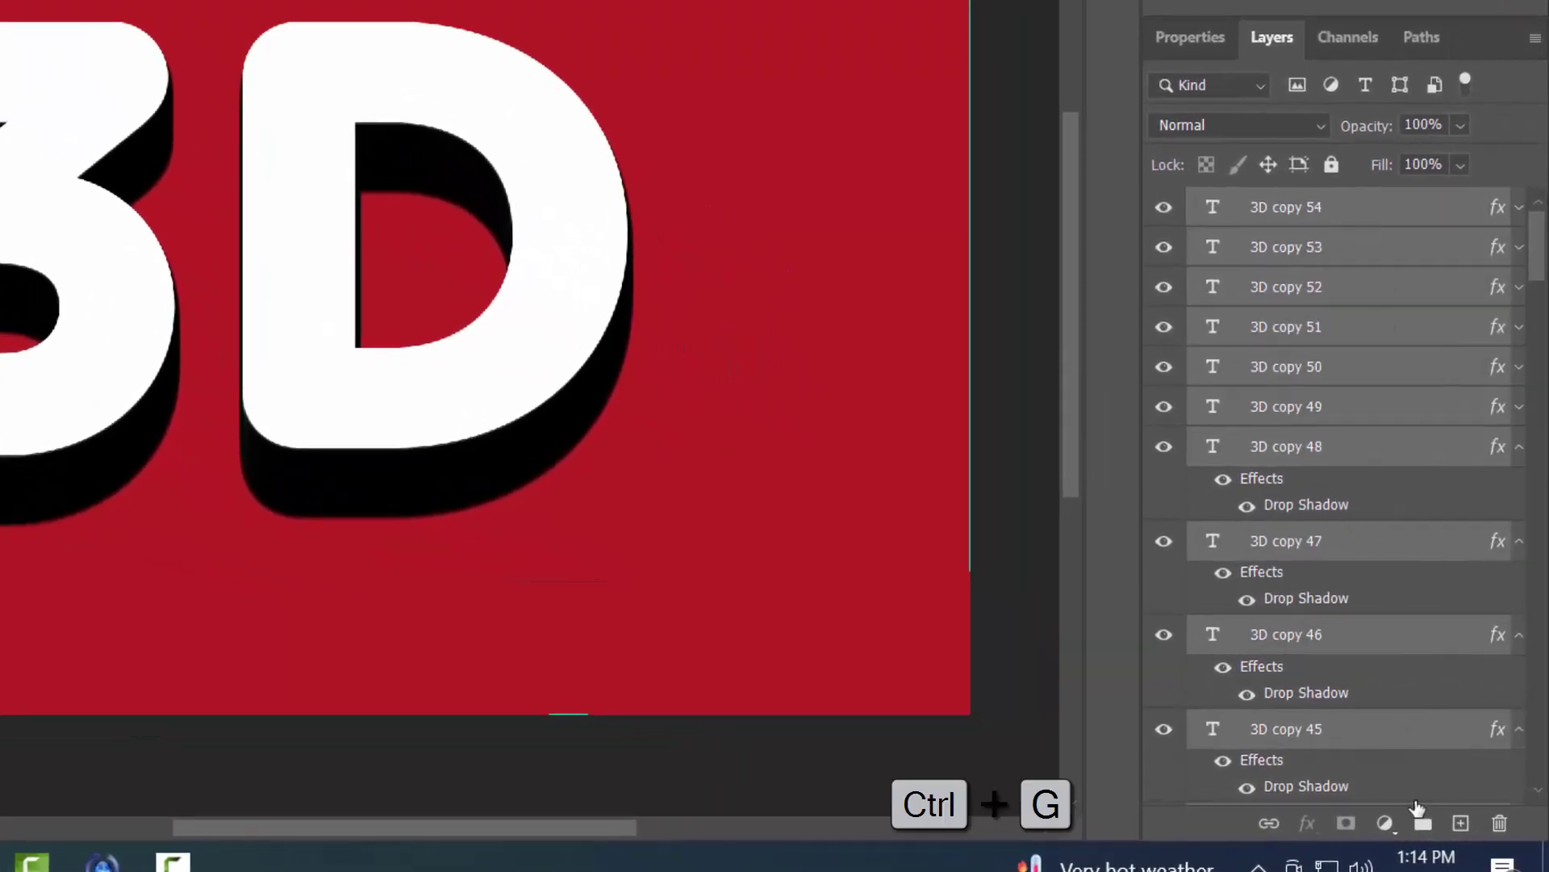
pyautogui.click(1423, 822)
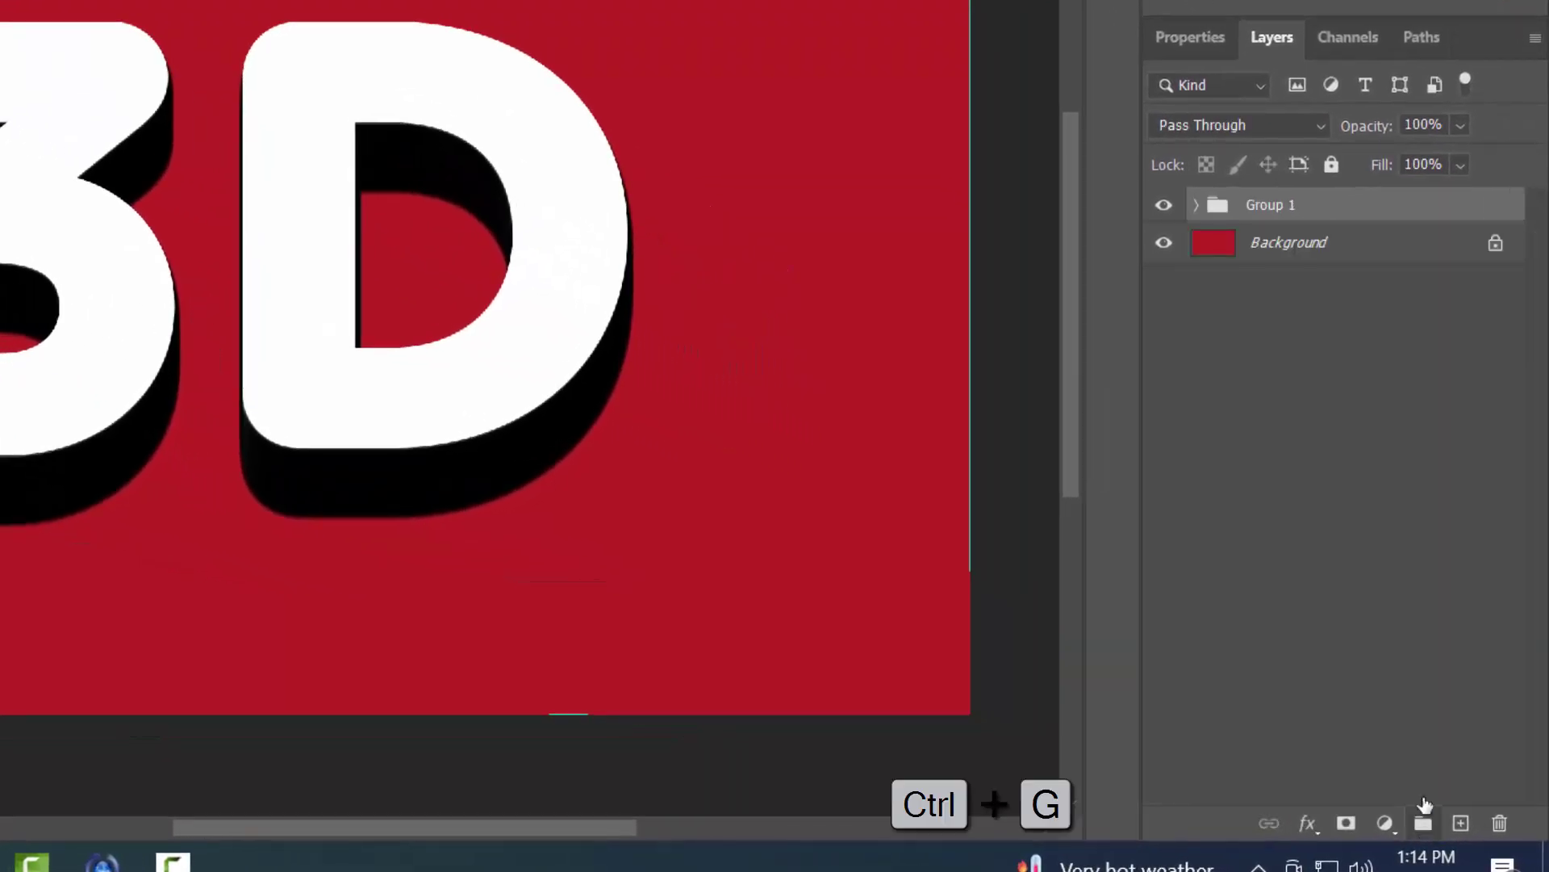
pyautogui.doubleClick(1276, 206)
pyautogui.write('#D')
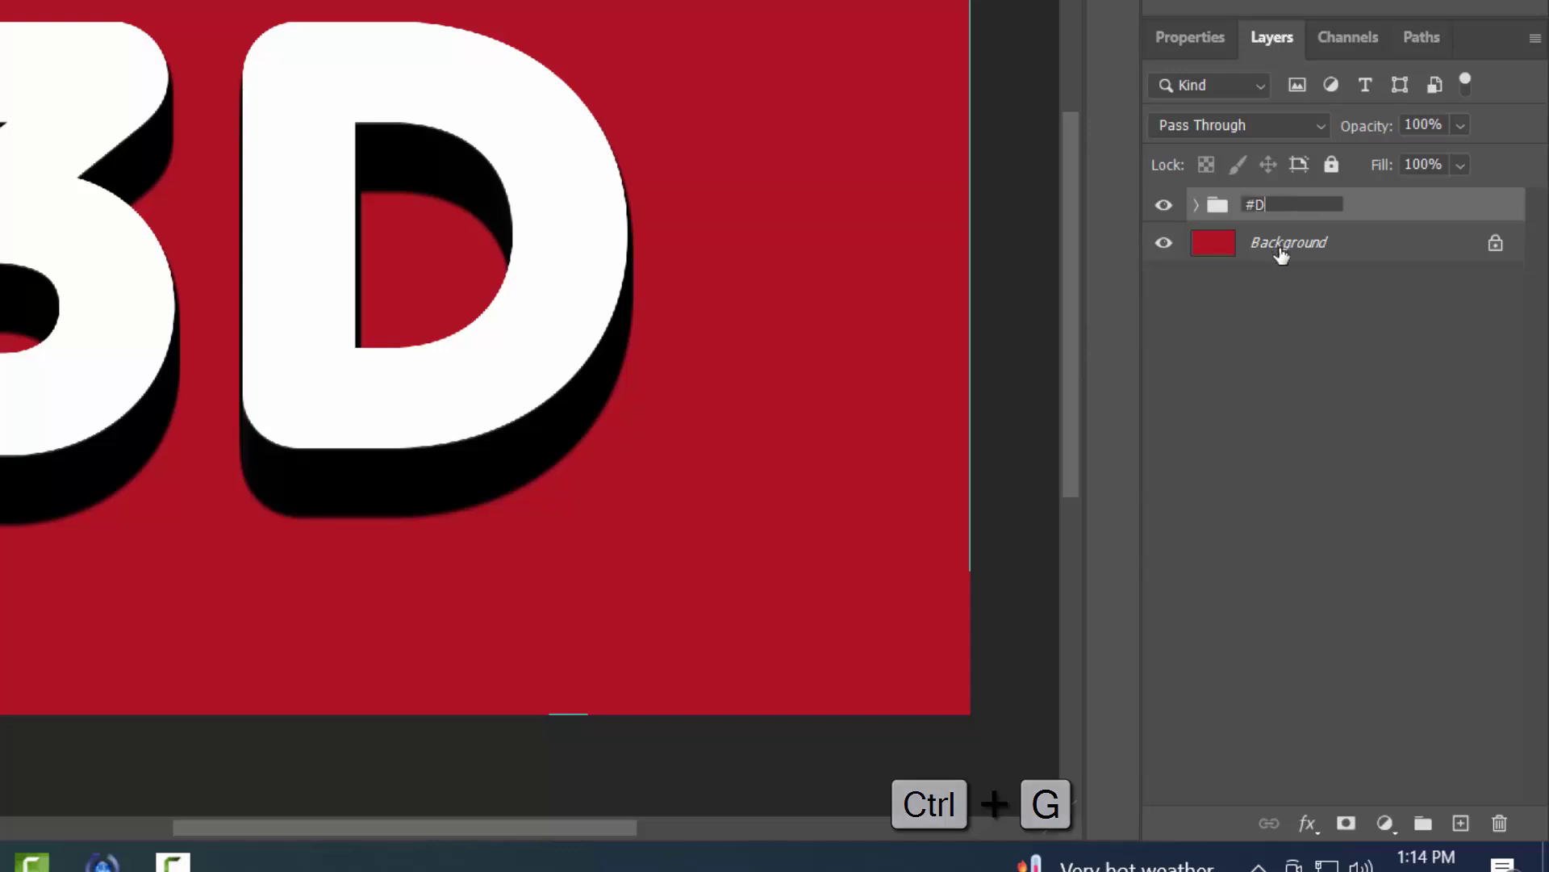
pyautogui.click(1305, 336)
pyautogui.doubleClick(1261, 206)
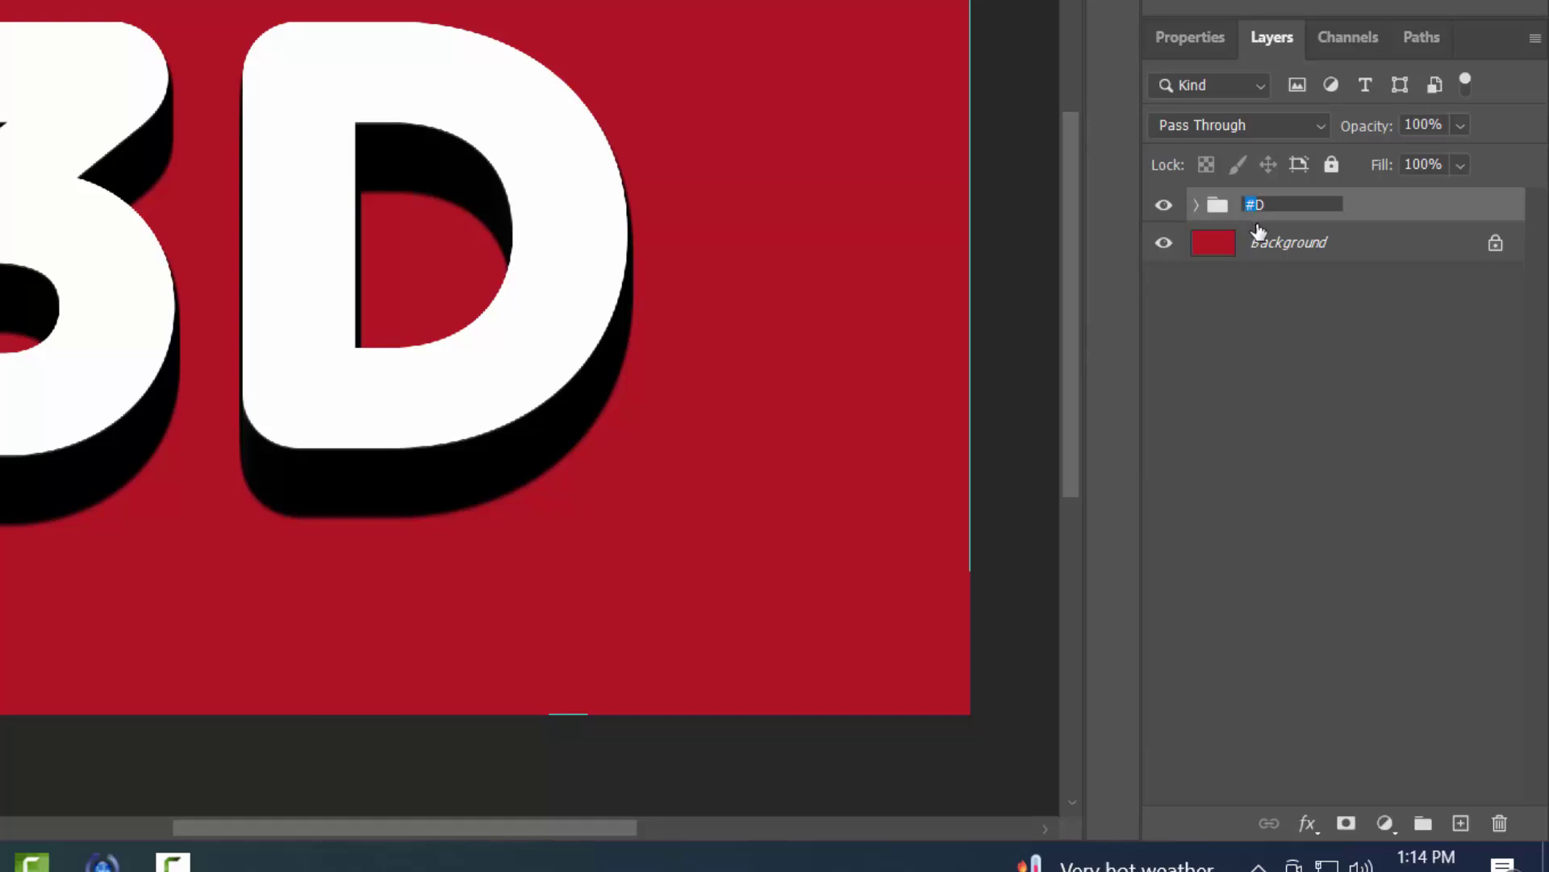
pyautogui.write('3')
pyautogui.click(1297, 312)
pyautogui.click(1291, 212)
# Enable a Color Overlay on the 3D group with white #ffffff colour
pyautogui.click(1308, 823)
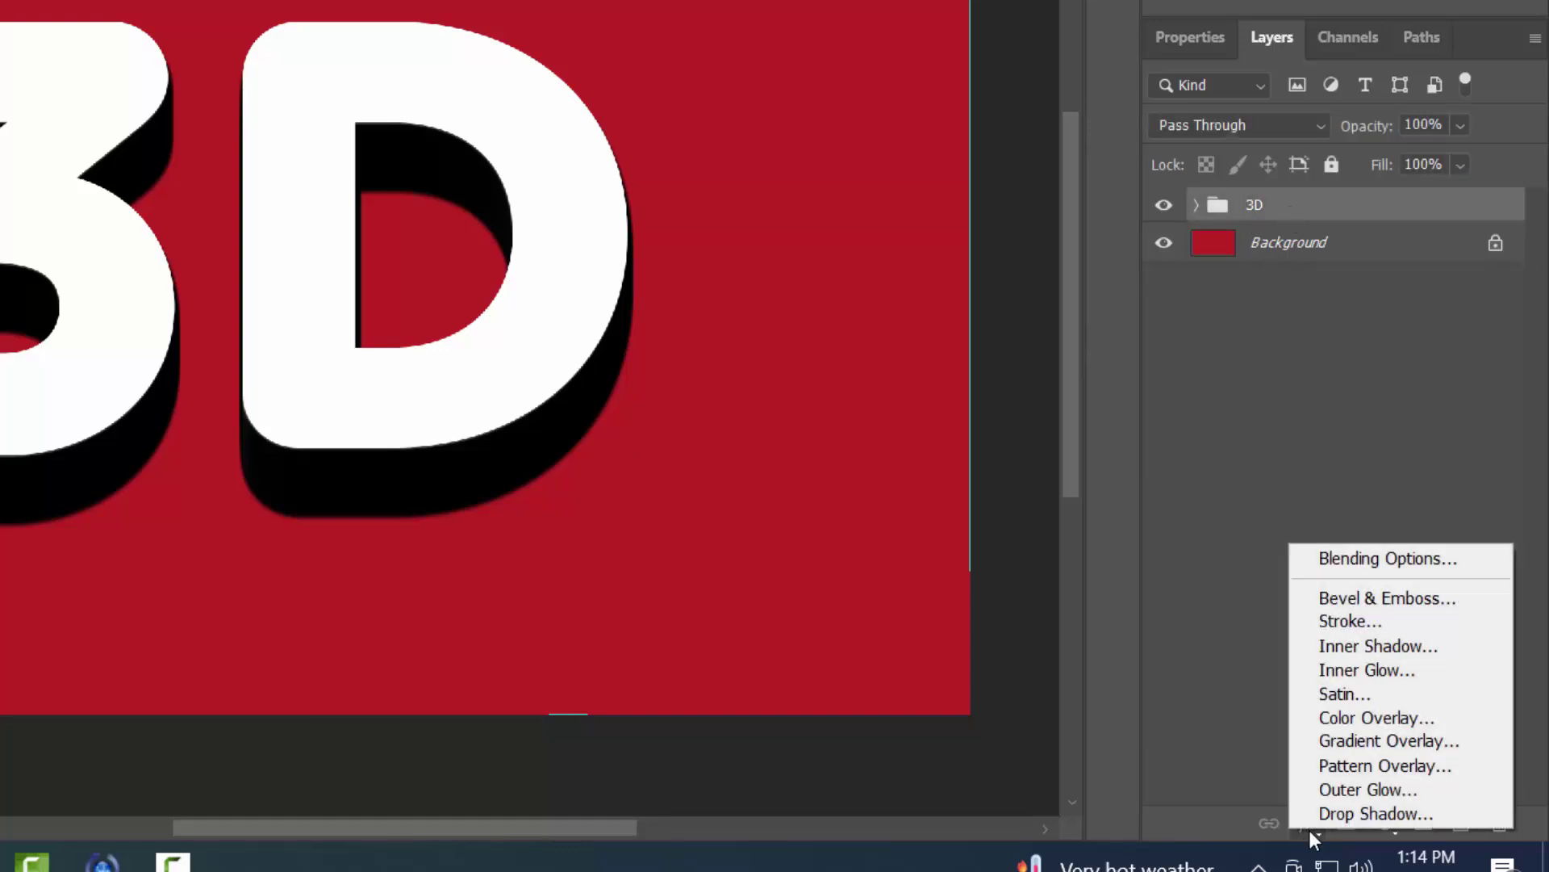
pyautogui.click(1341, 560)
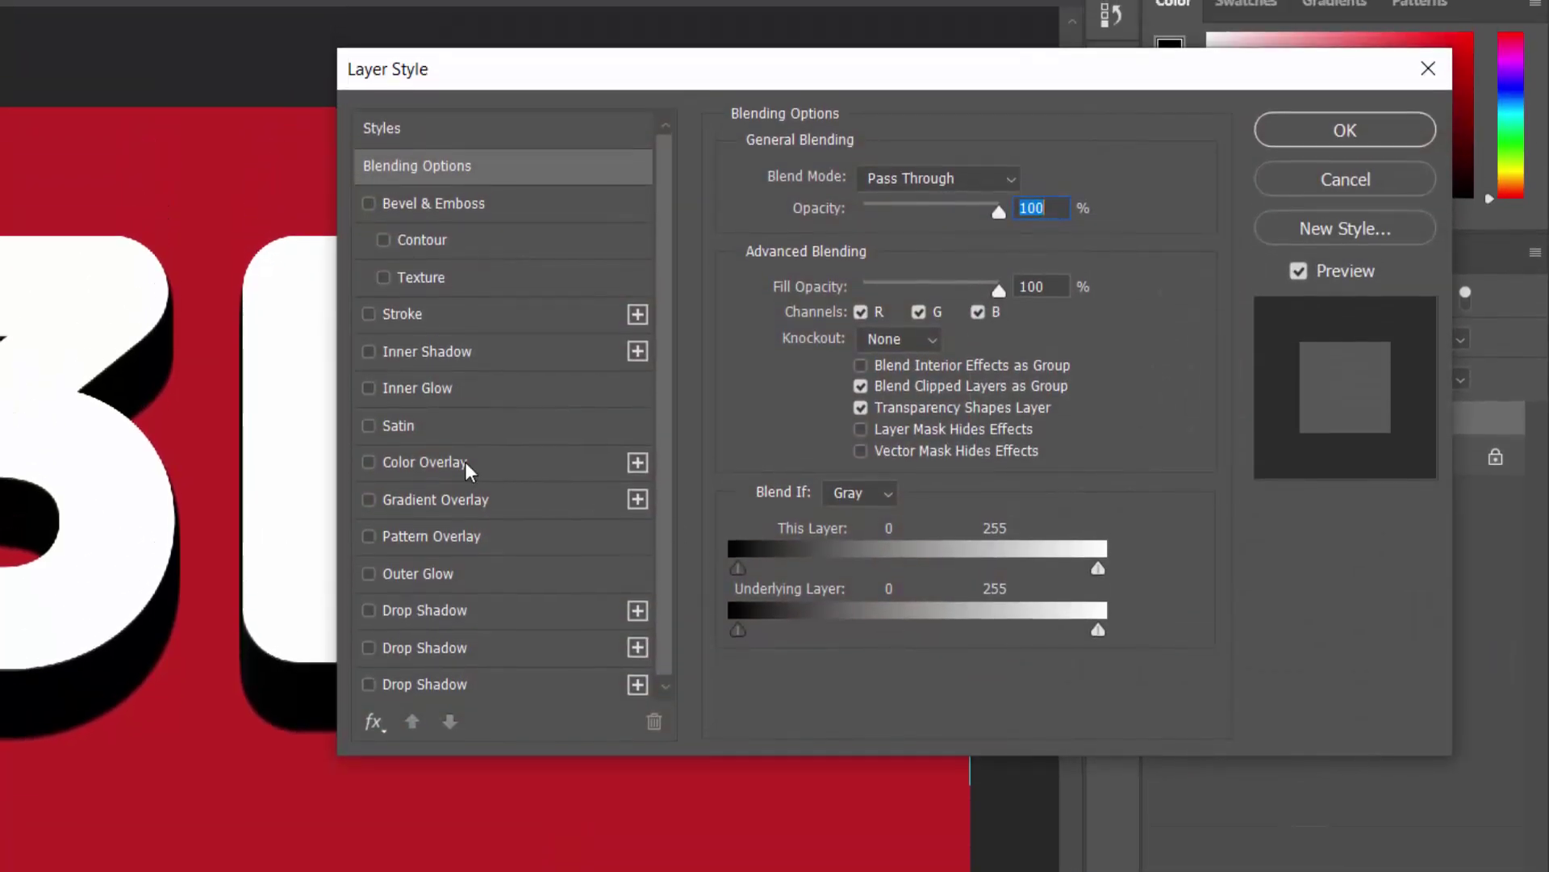
pyautogui.click(467, 463)
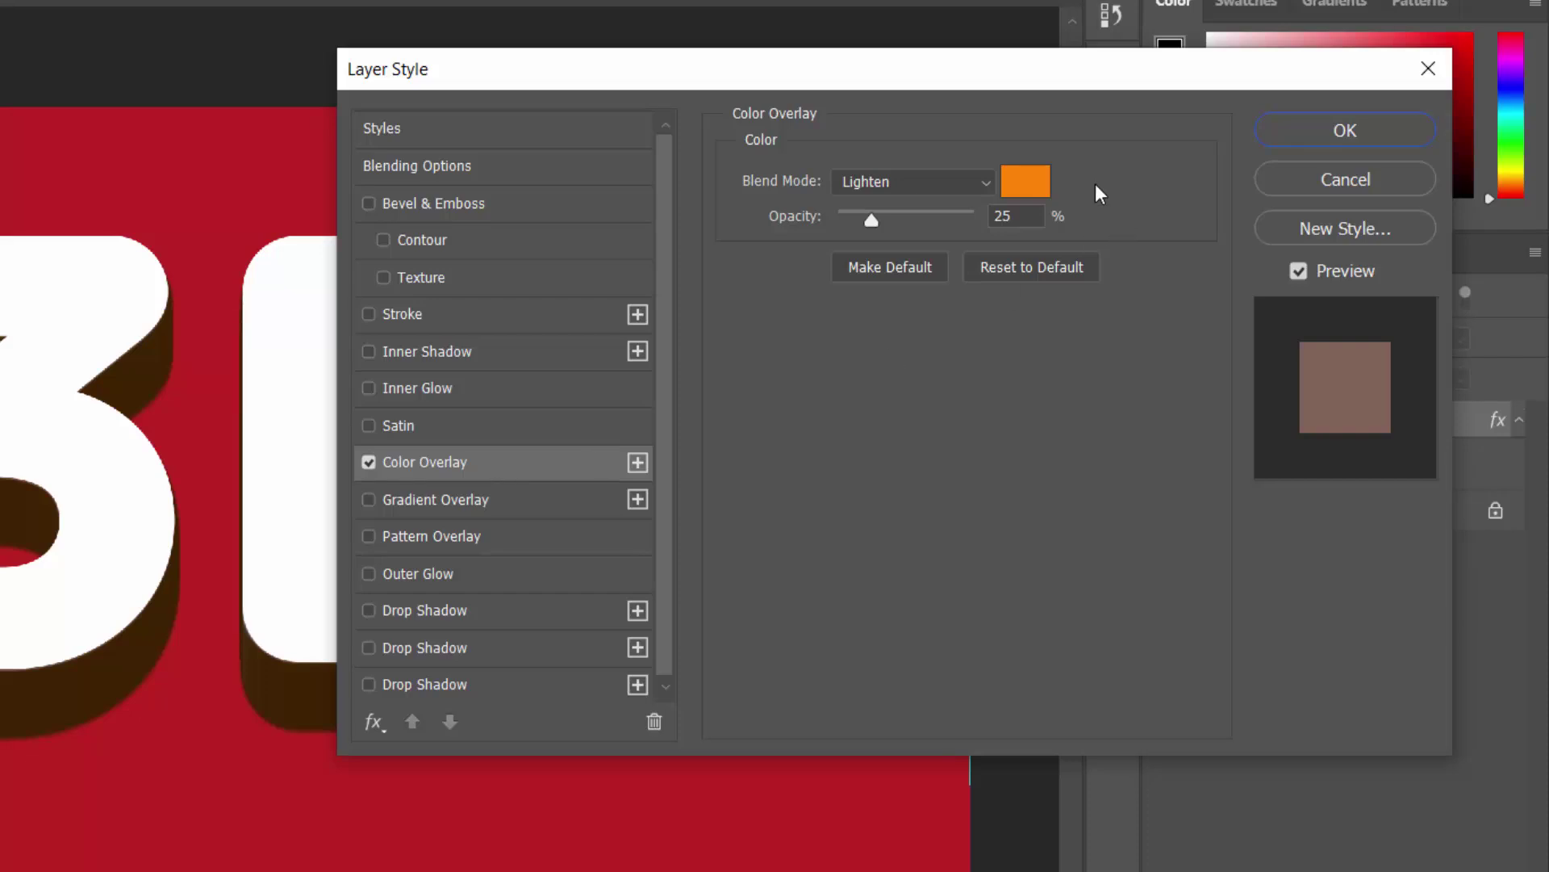
pyautogui.click(1047, 191)
pyautogui.moveTo(460, 460); pyautogui.dragTo(441, 440)
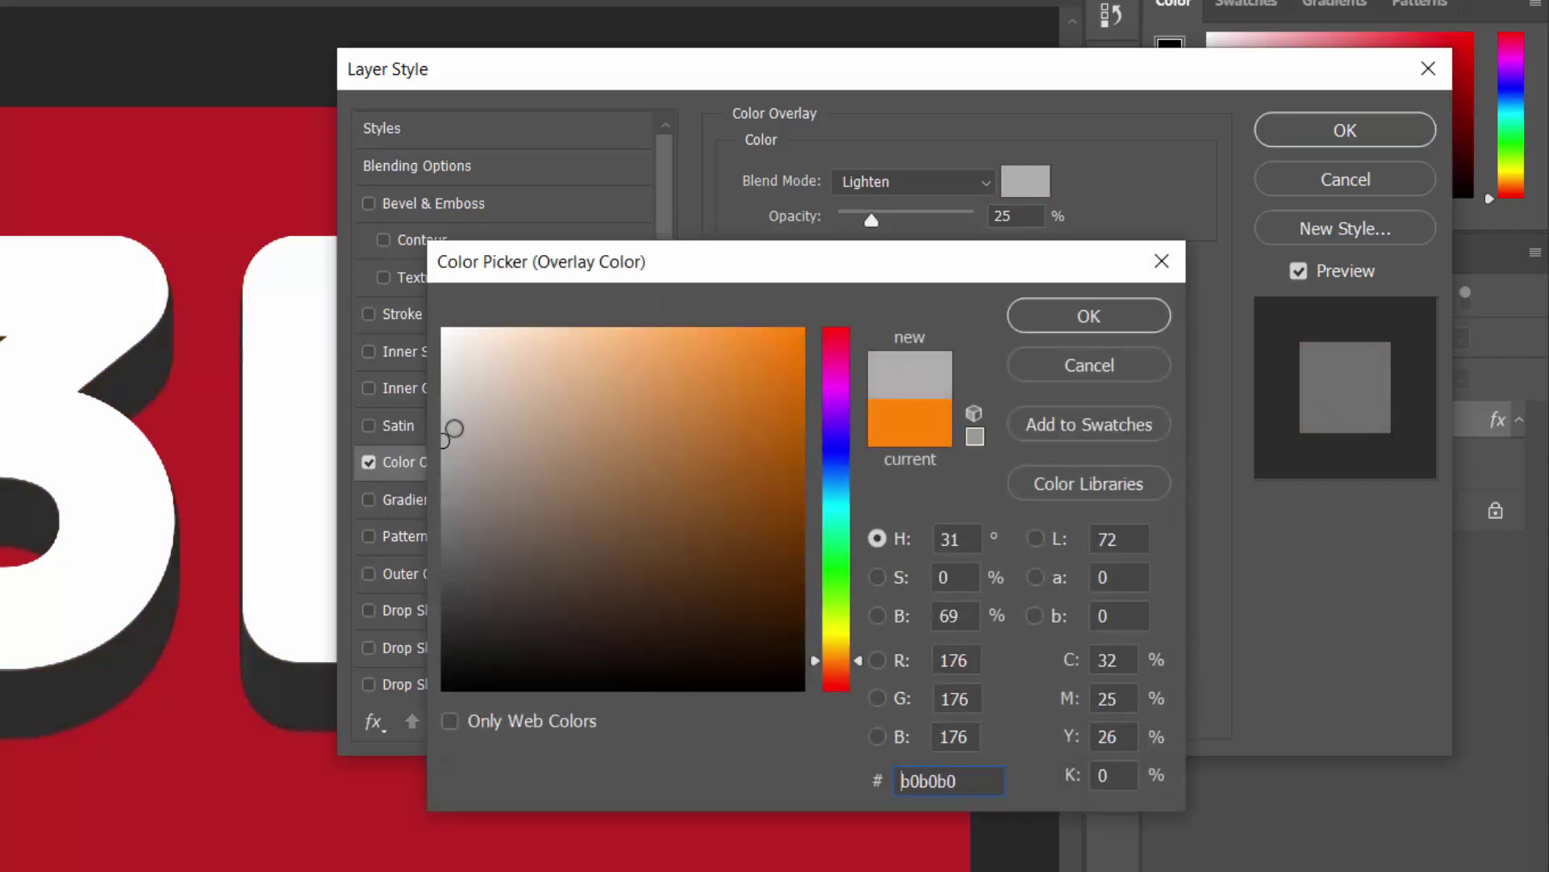
pyautogui.moveTo(445, 441); pyautogui.dragTo(446, 332)
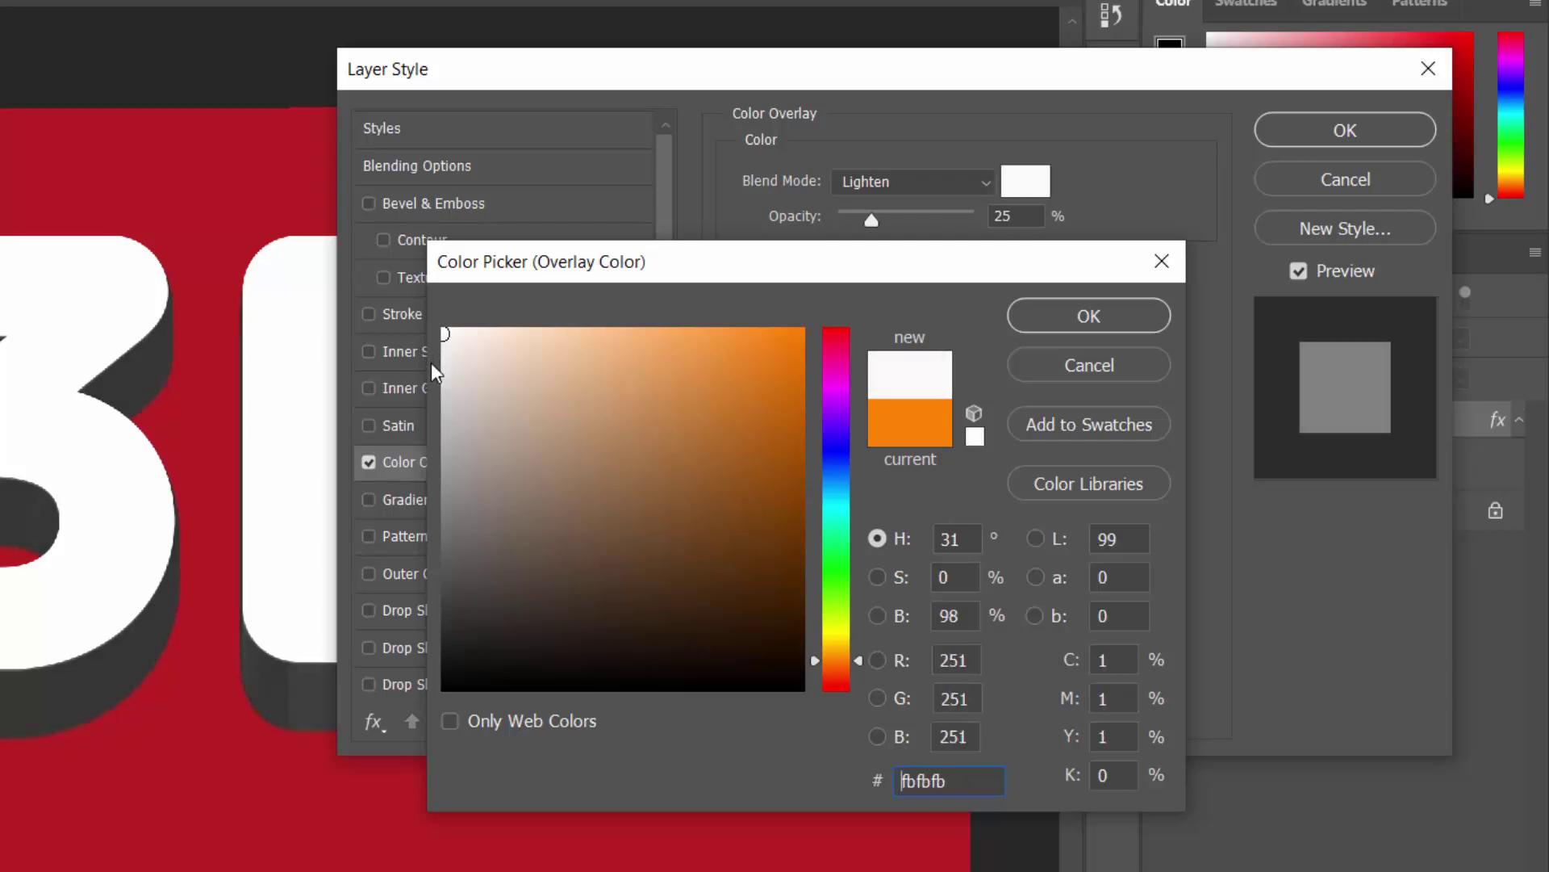
pyautogui.moveTo(453, 335); pyautogui.dragTo(442, 326)
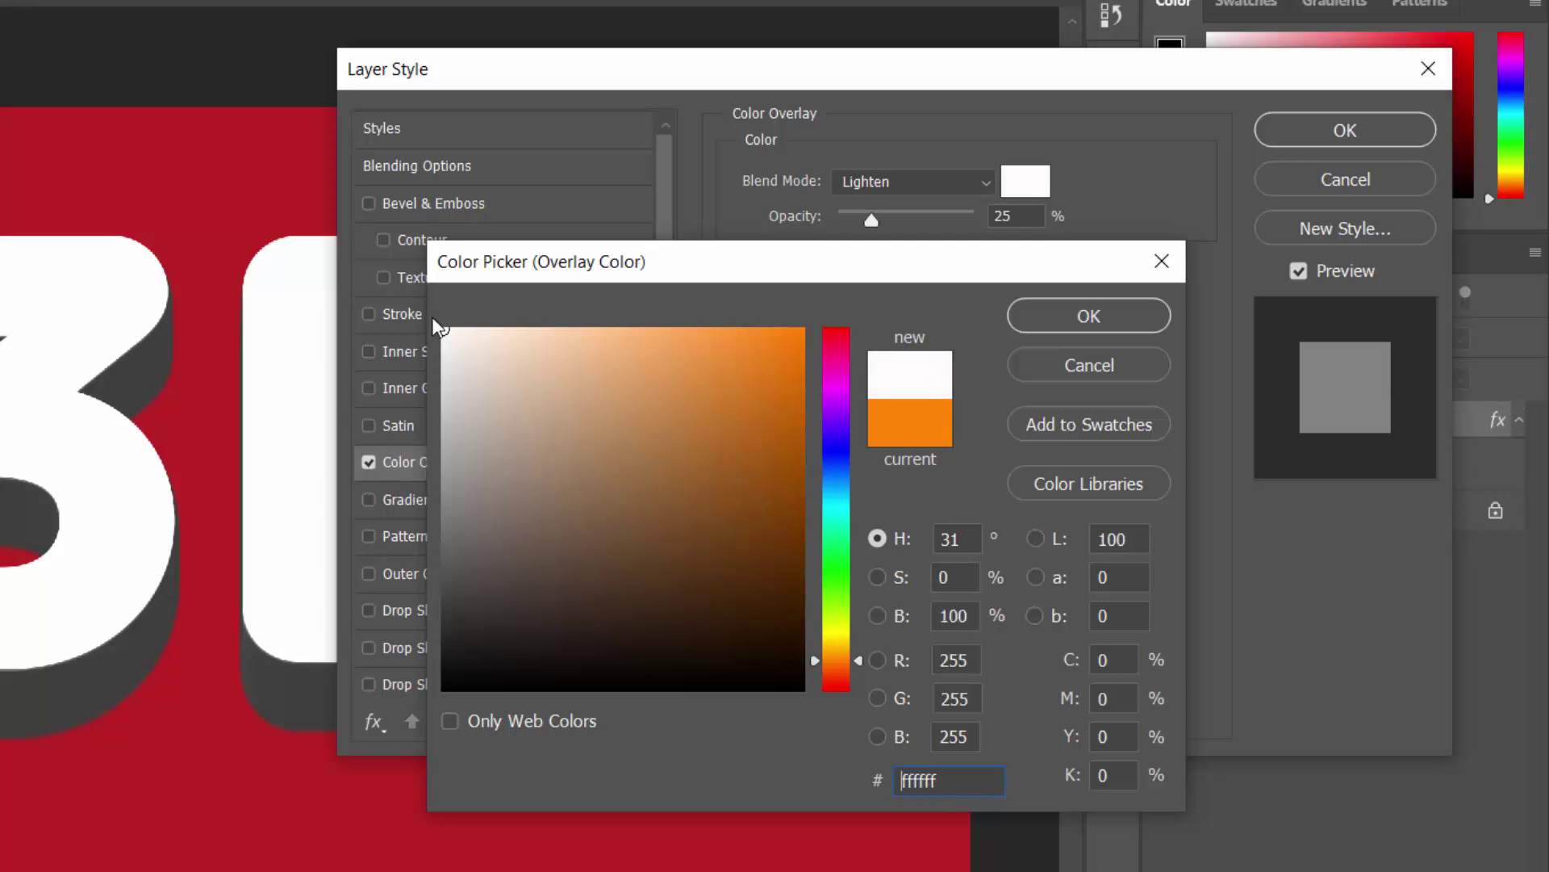
pyautogui.click(1061, 318)
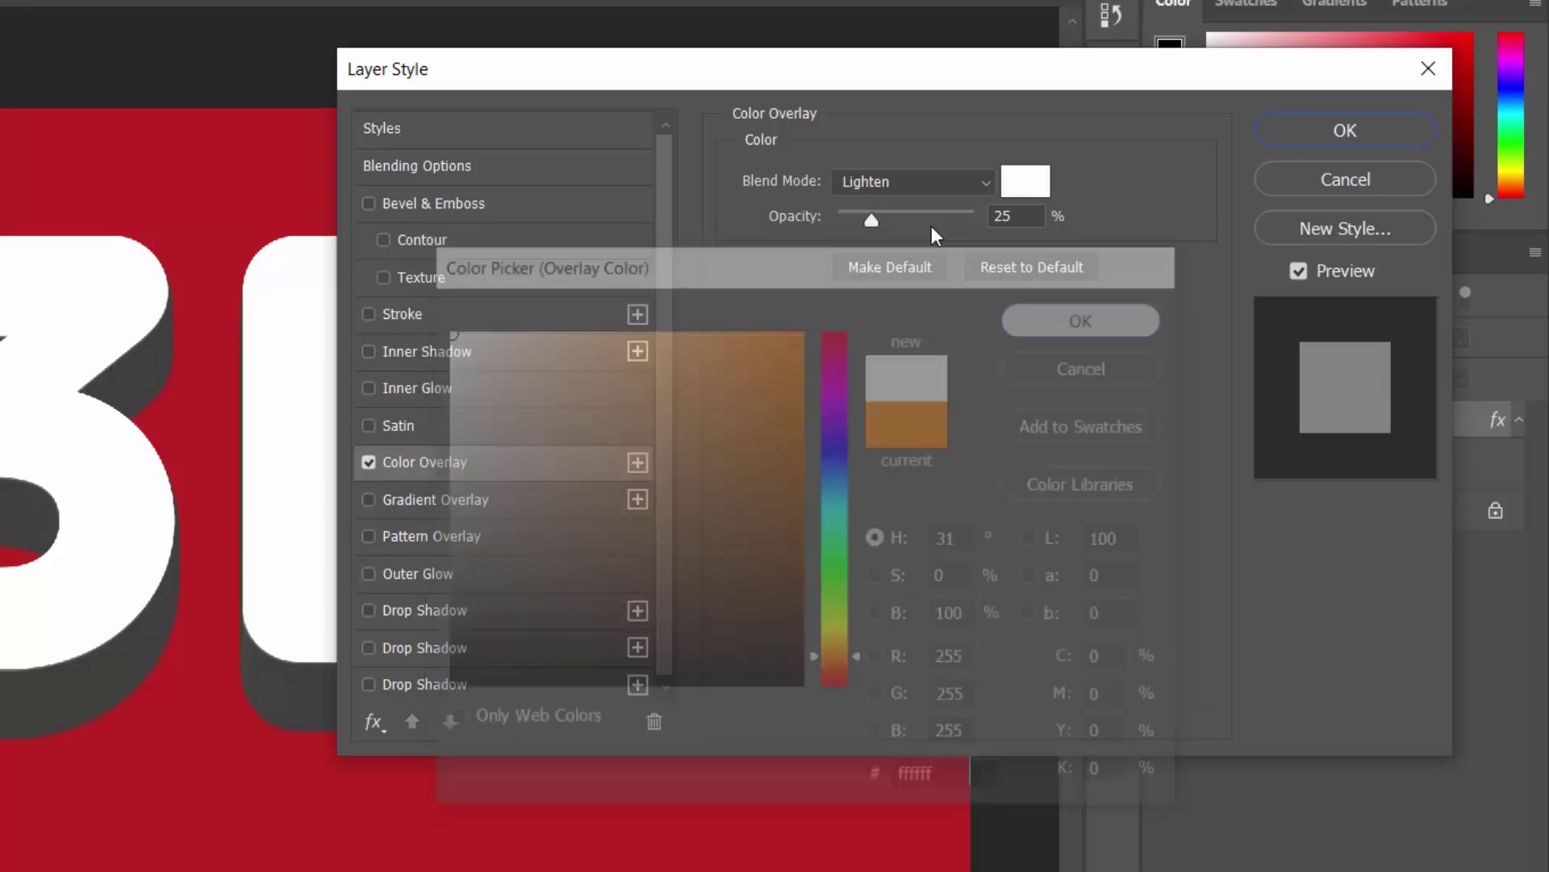
# Set the colour overlay to Normal blend mode at about 65% opacity
pyautogui.moveTo(871, 216); pyautogui.dragTo(971, 216)
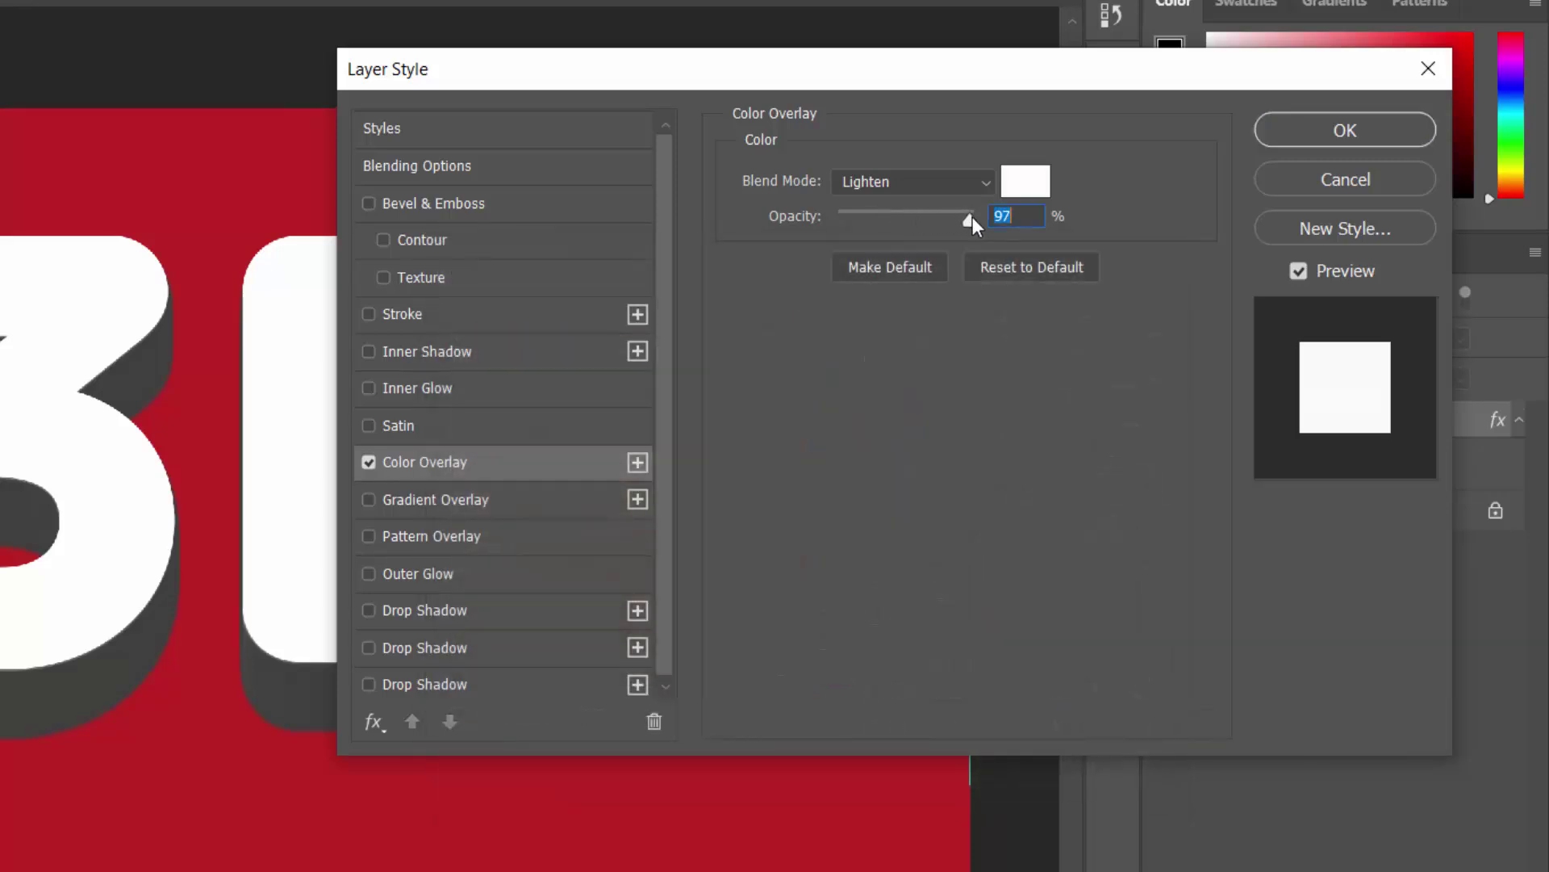
pyautogui.click(868, 179)
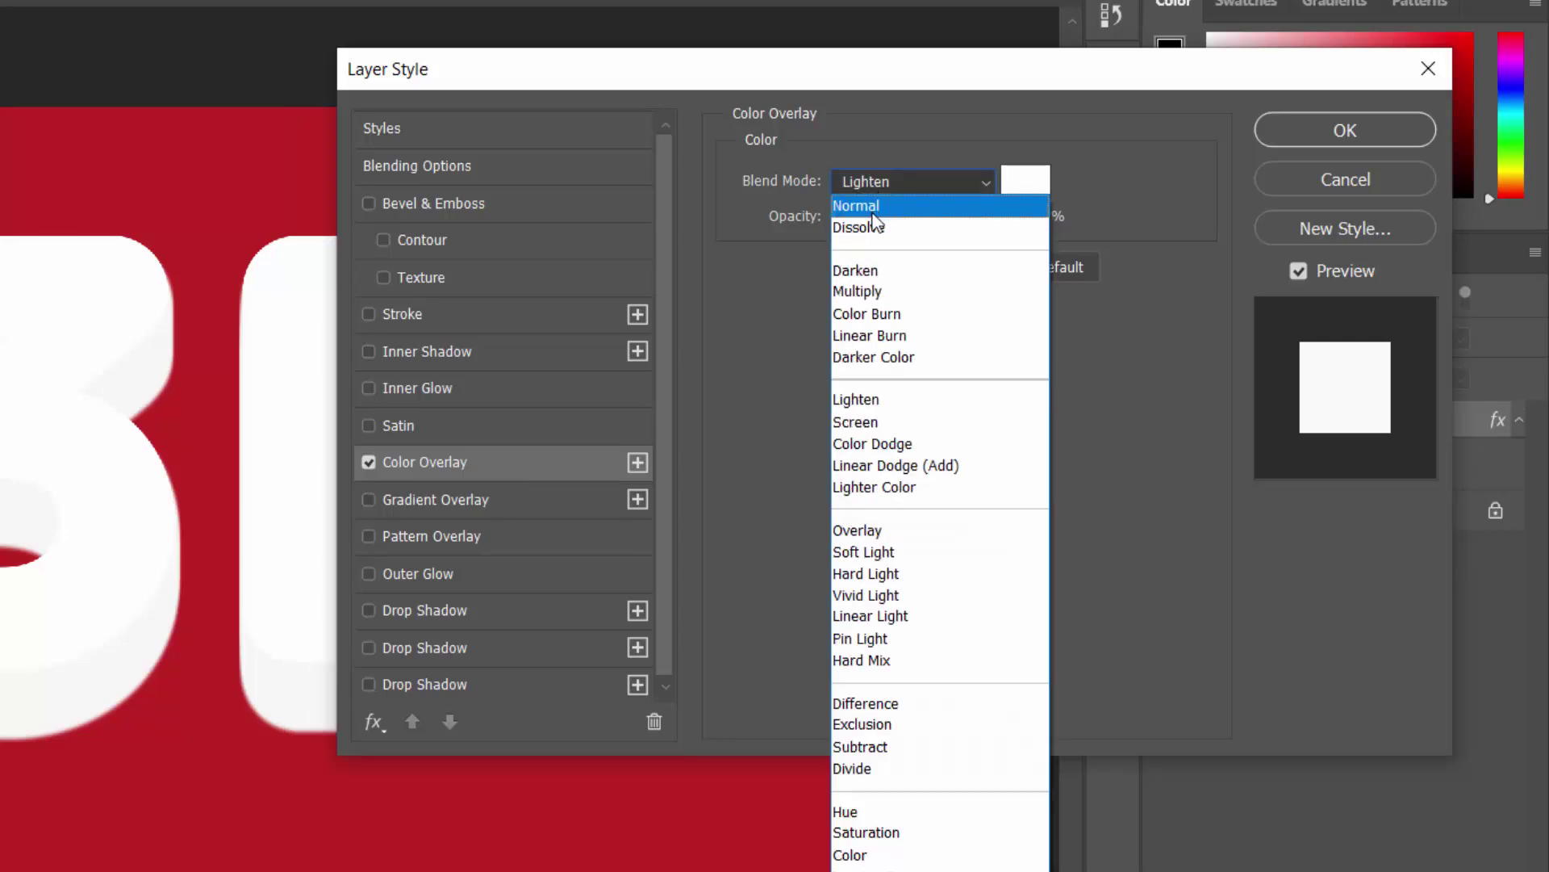
pyautogui.click(872, 209)
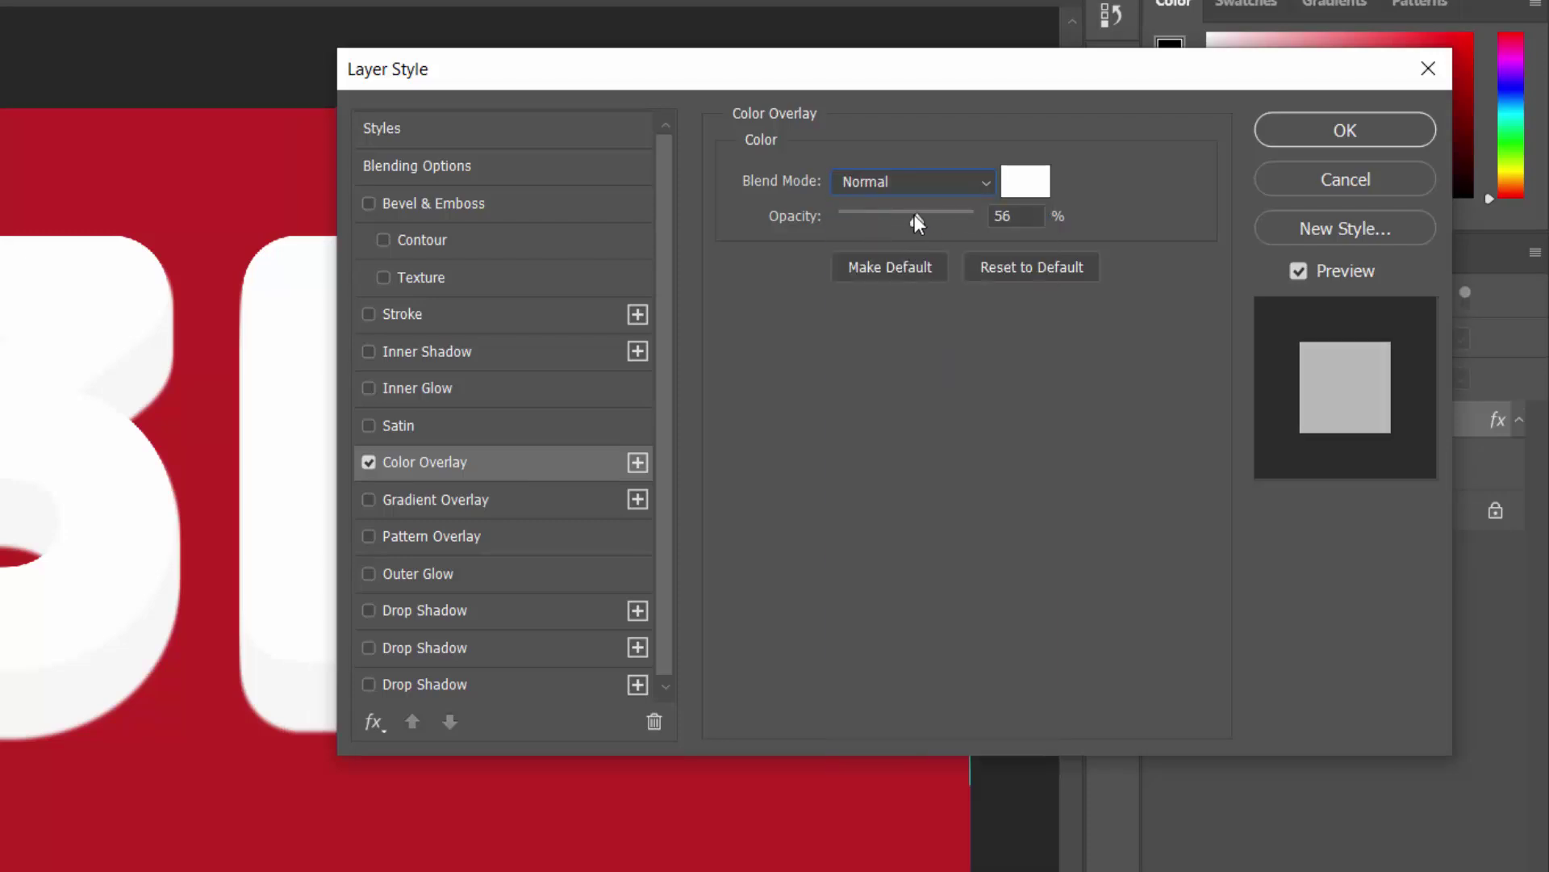
pyautogui.moveTo(941, 216); pyautogui.dragTo(904, 216)
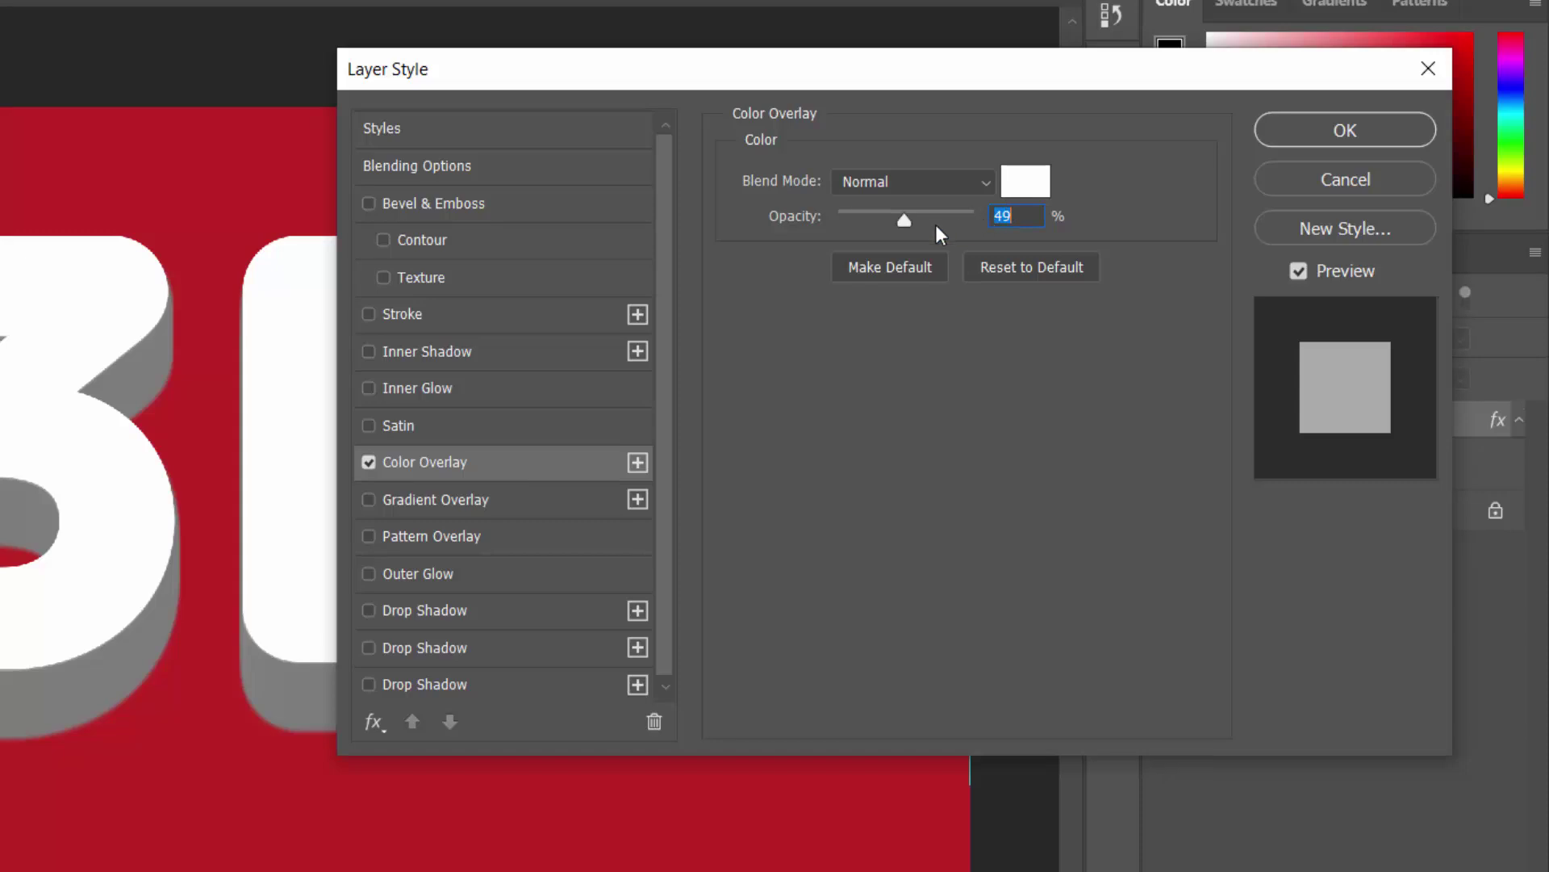
pyautogui.moveTo(907, 218); pyautogui.dragTo(926, 221)
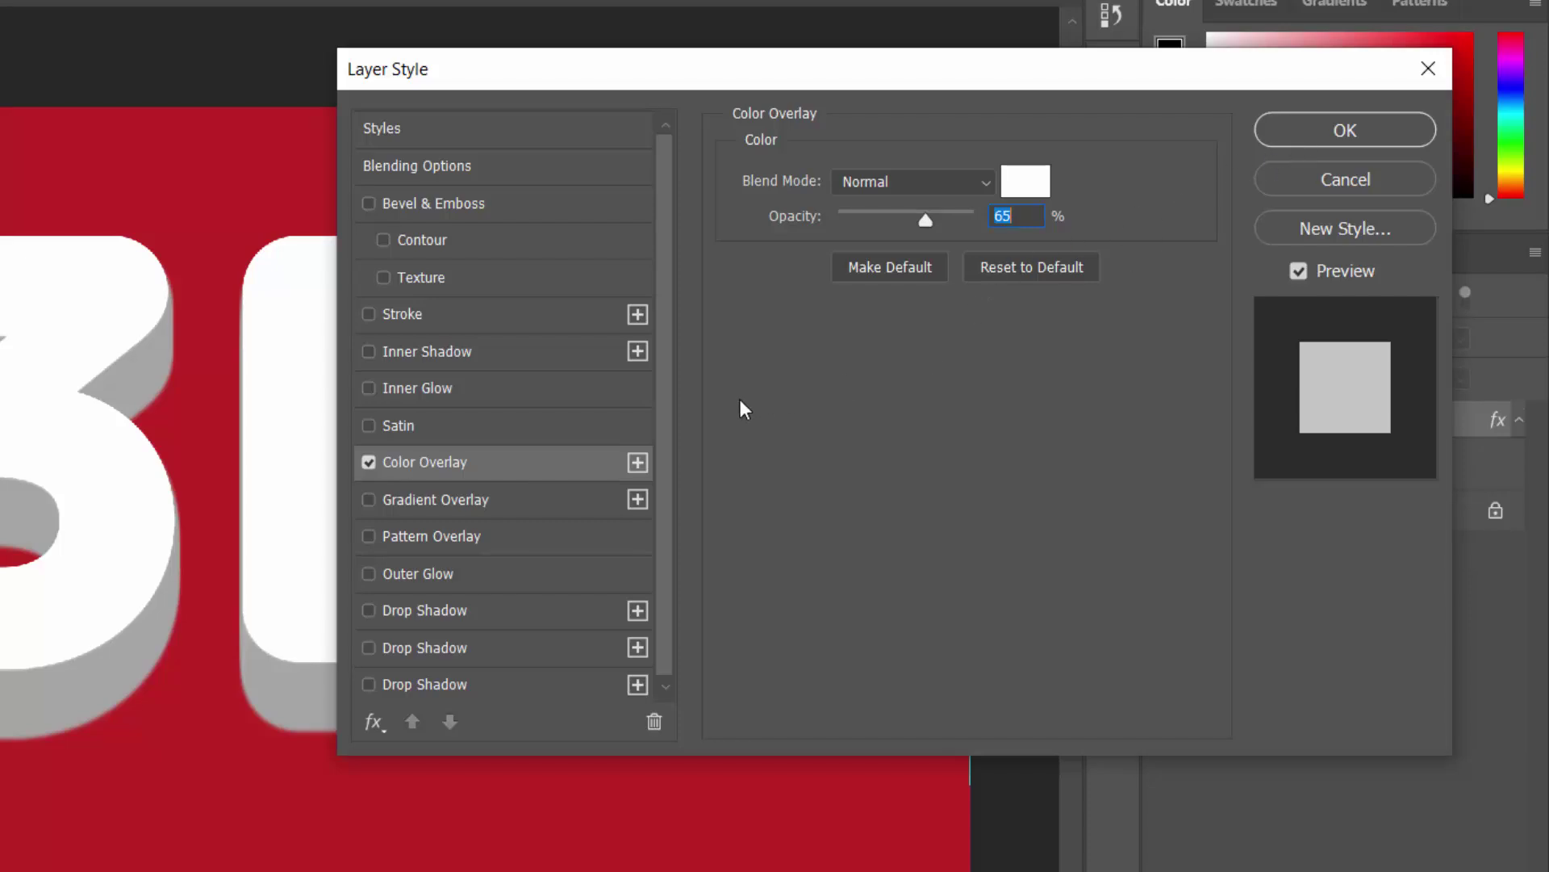
# Enable Drop Shadow on the 3D group: opacity 35%, angle 60°, distance 50 px
pyautogui.click(447, 686)
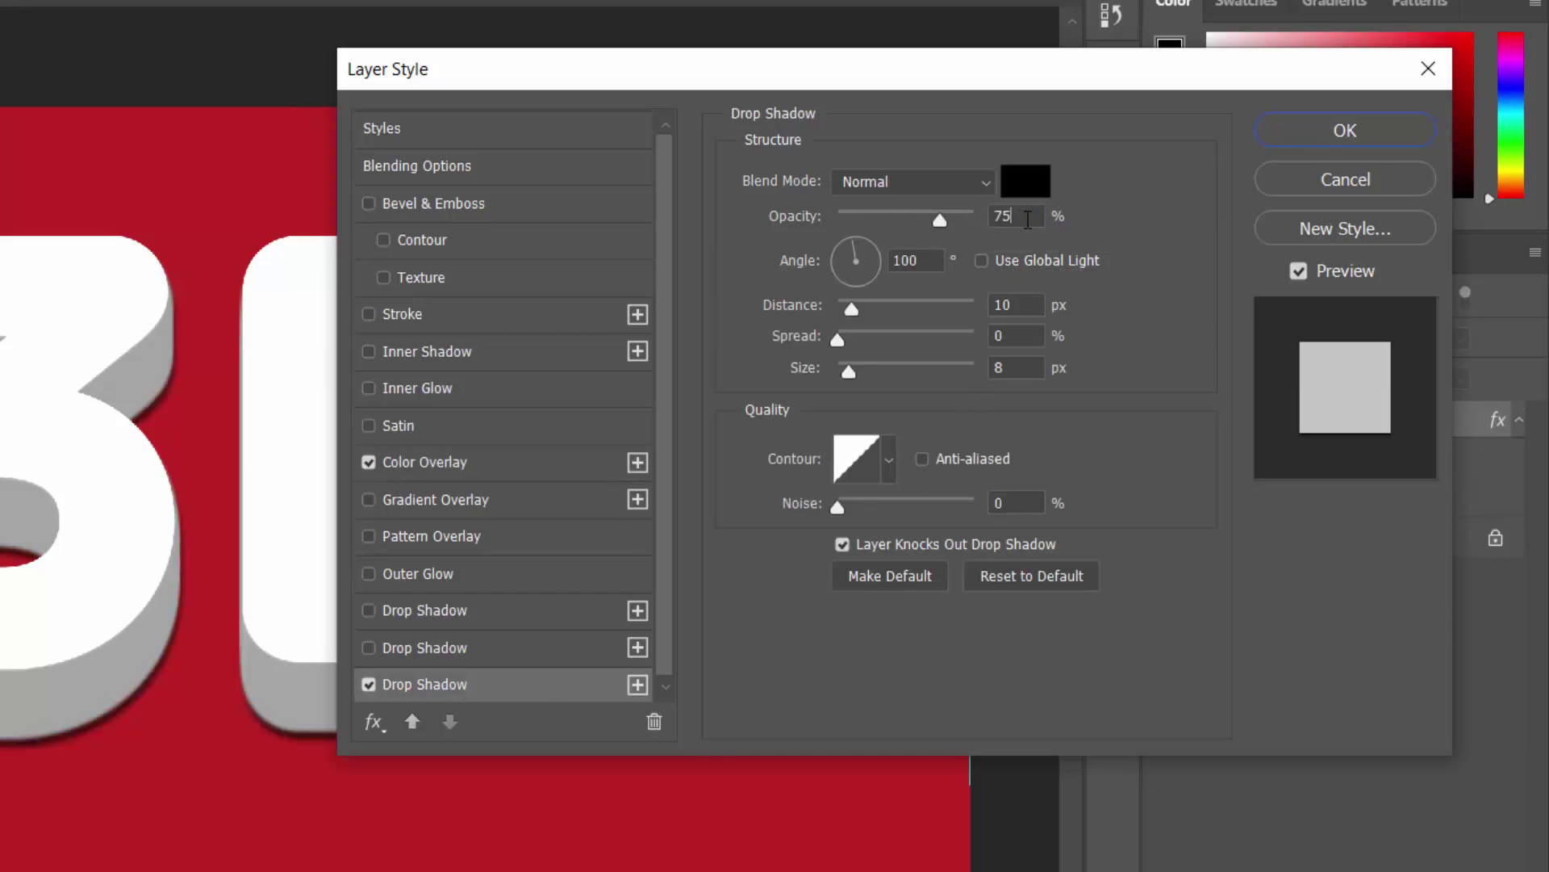
pyautogui.moveTo(1028, 219); pyautogui.dragTo(953, 220)
pyautogui.write('35')
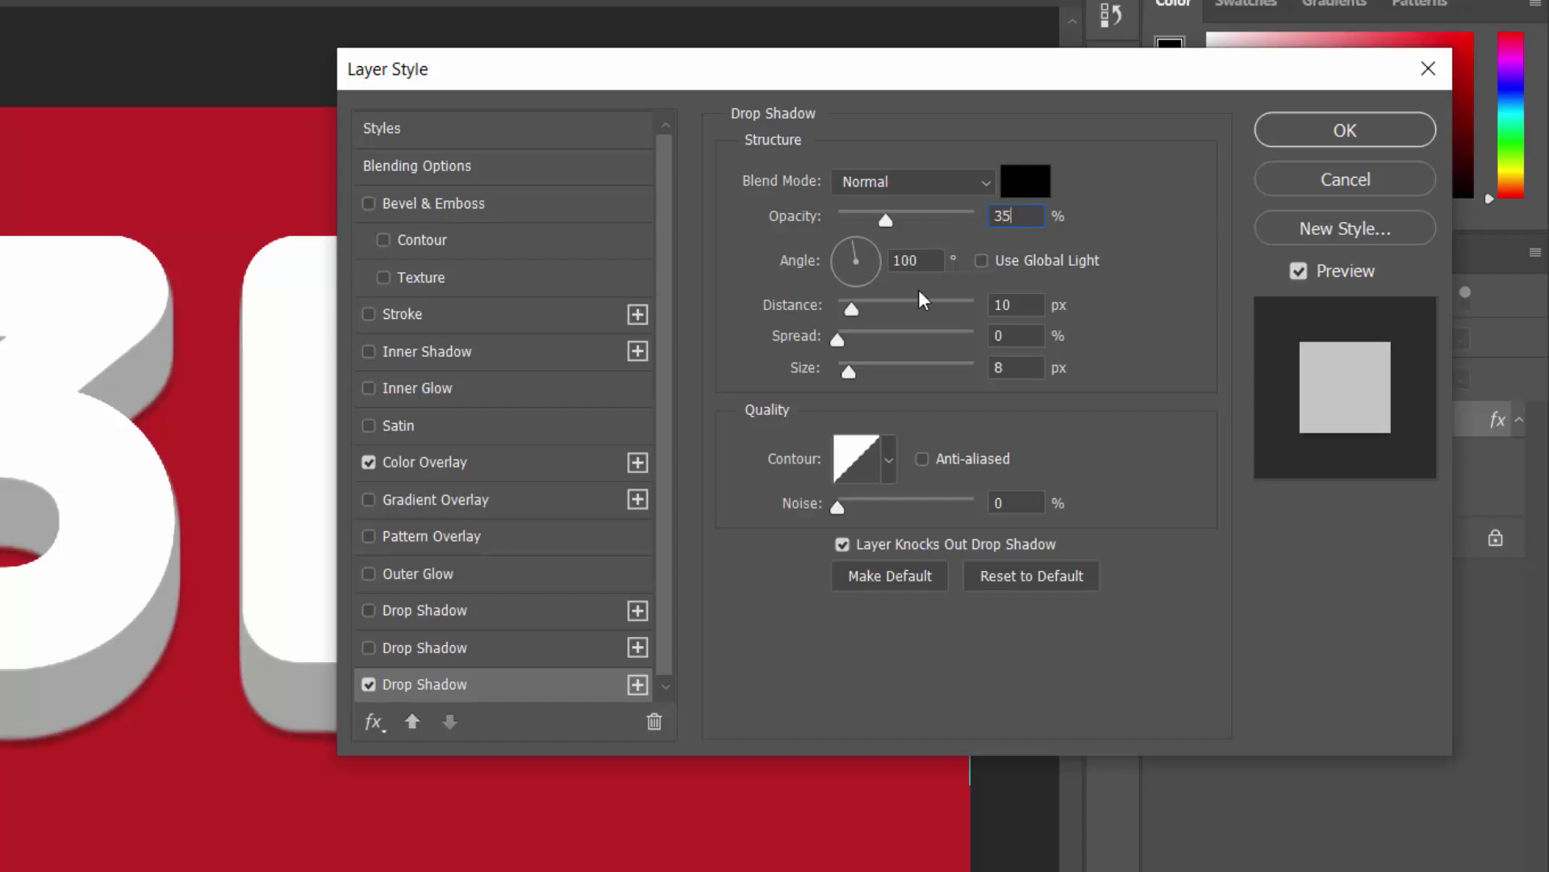
pyautogui.moveTo(927, 267); pyautogui.dragTo(870, 273)
pyautogui.write('60')
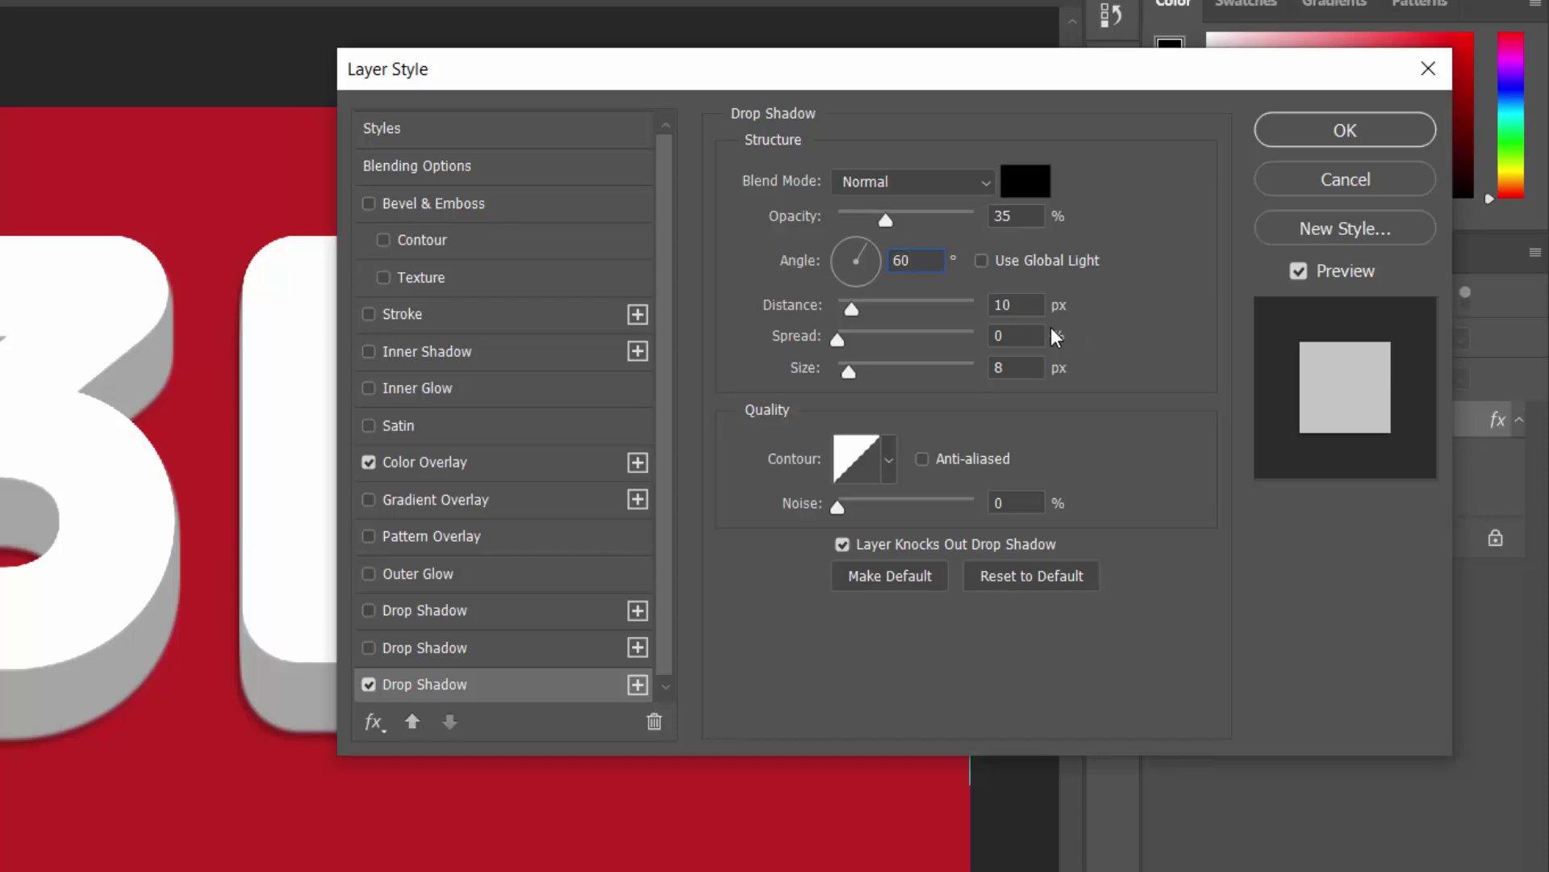
pyautogui.moveTo(1010, 306); pyautogui.dragTo(982, 309)
pyautogui.write('50')
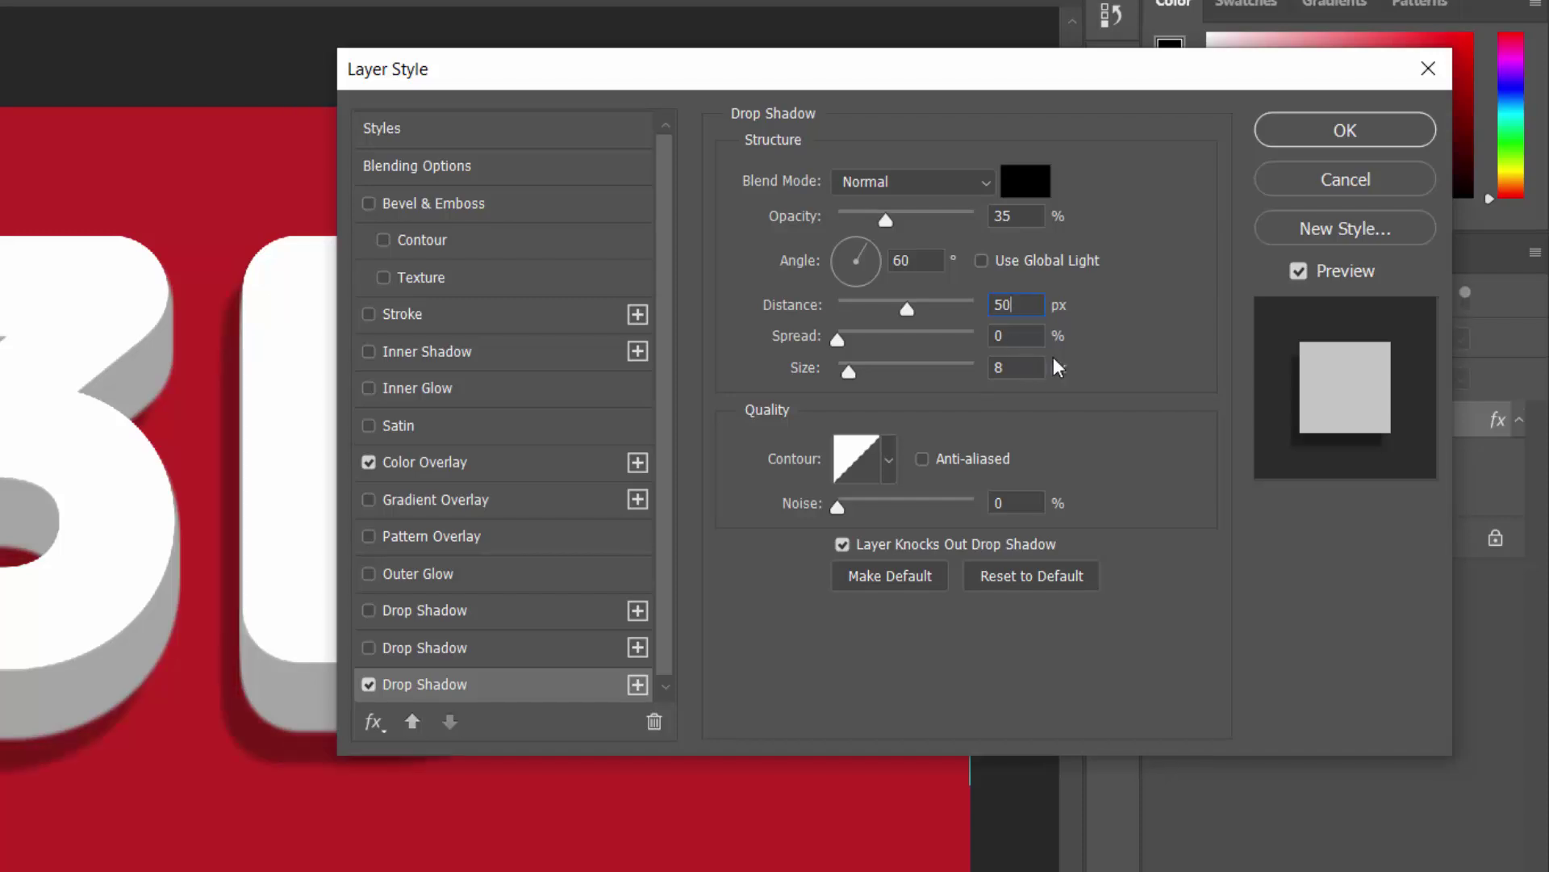
# Confirm the Layer Style so the 3D group gets its grey Color Overlay and soft Drop Shadow
pyautogui.click(1283, 138)
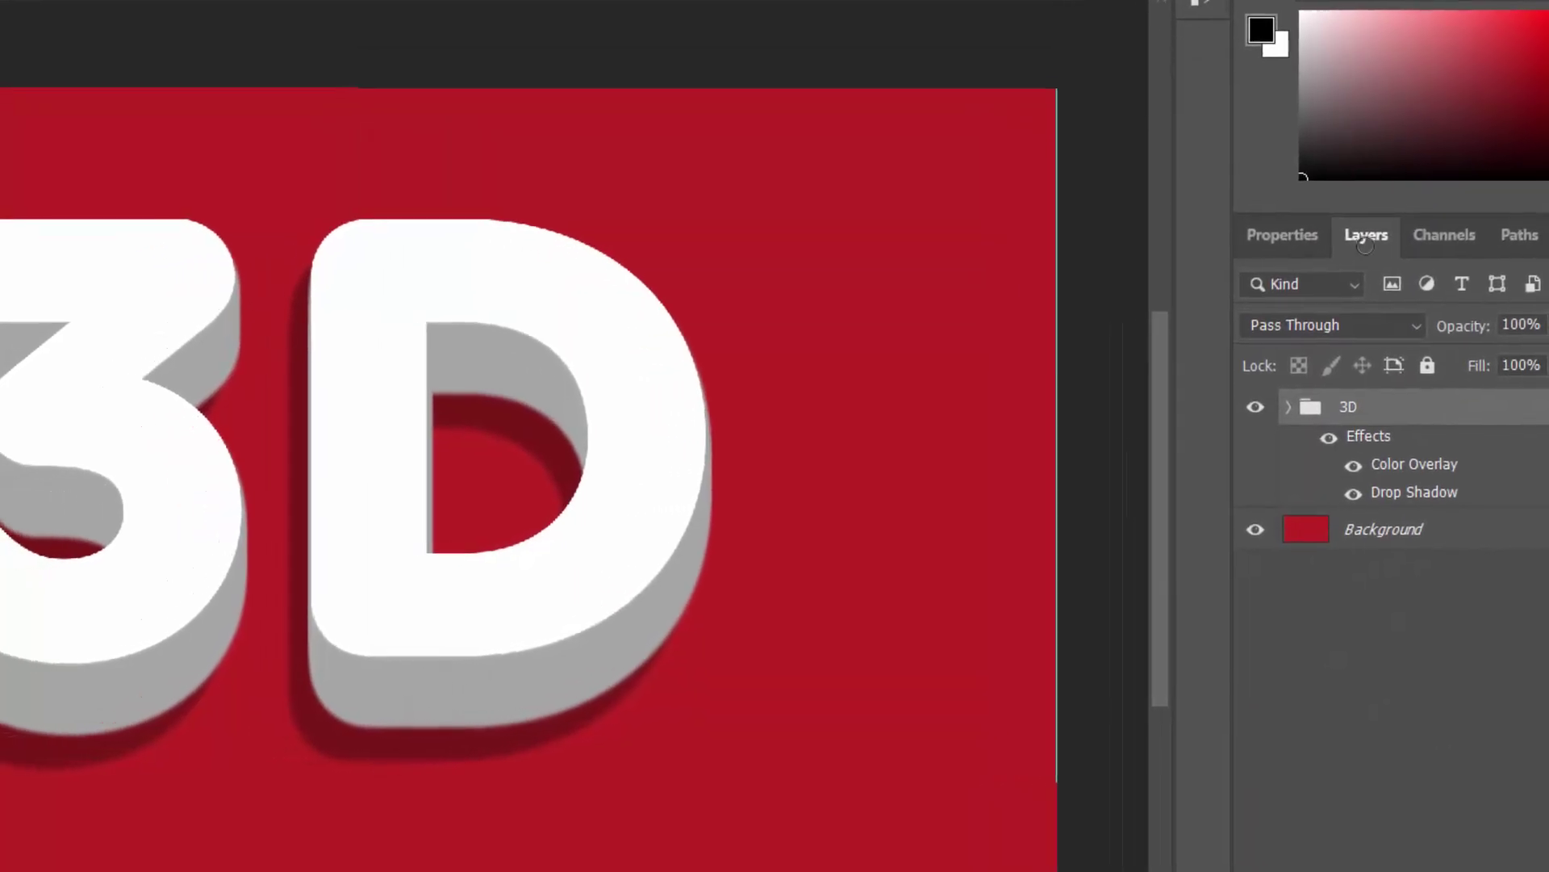